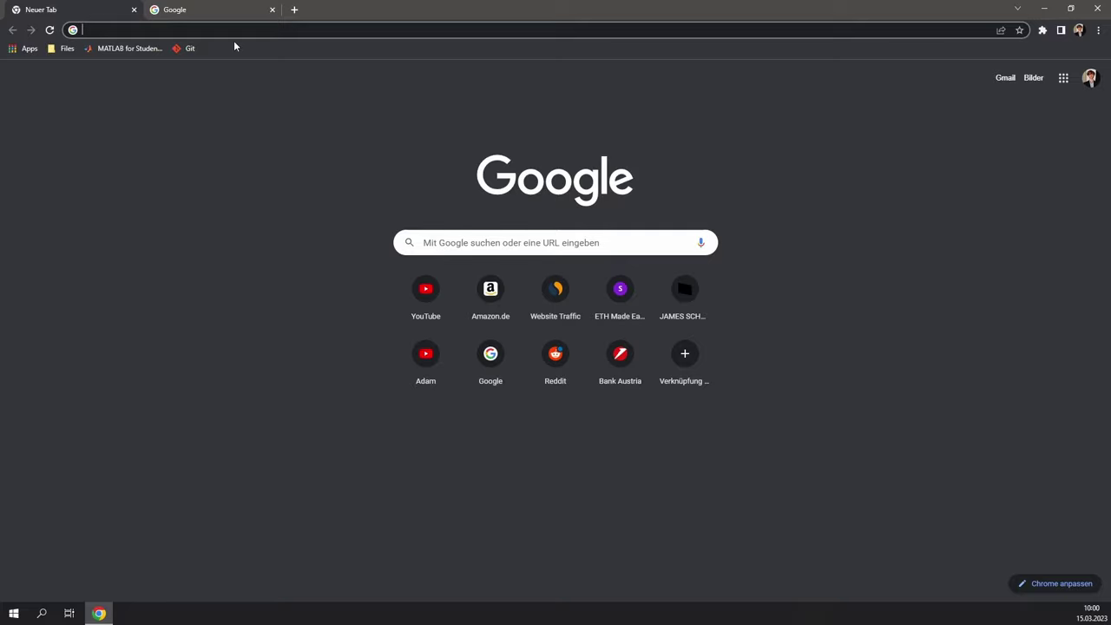
Go to pixlr.com, open Pixlr E and start a new blank project.
text(pixlr.com)
key(Return)
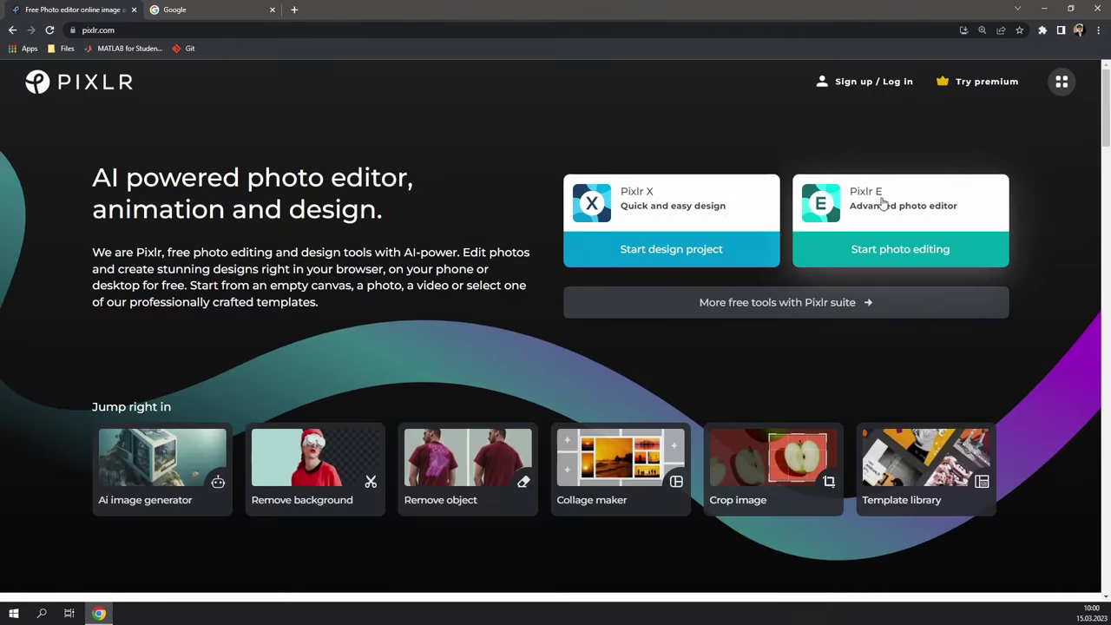
click(885, 213)
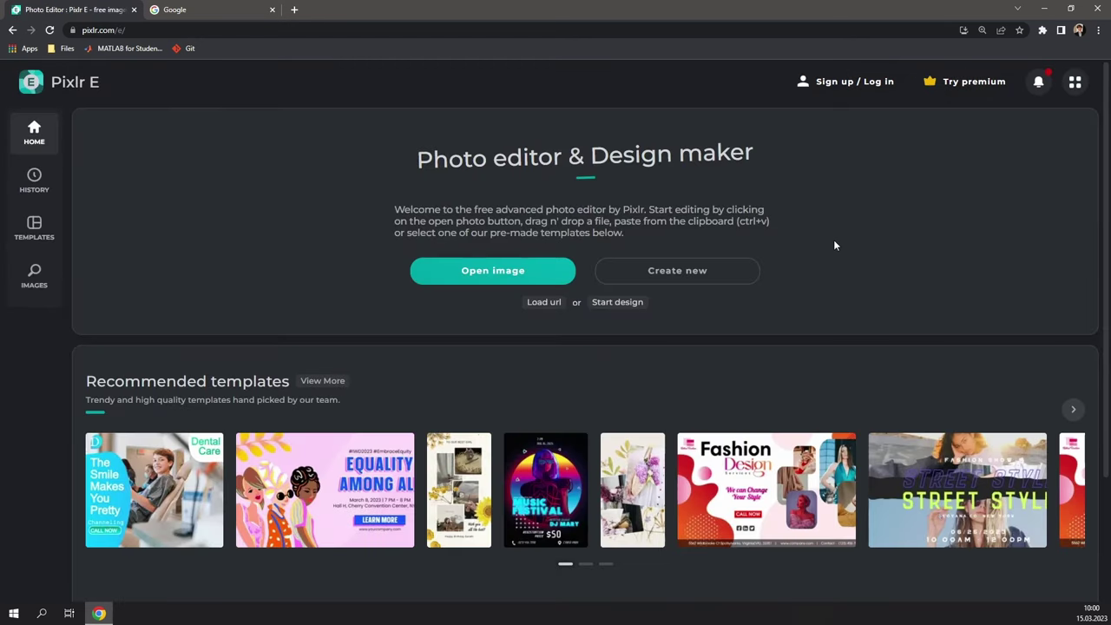
click(719, 281)
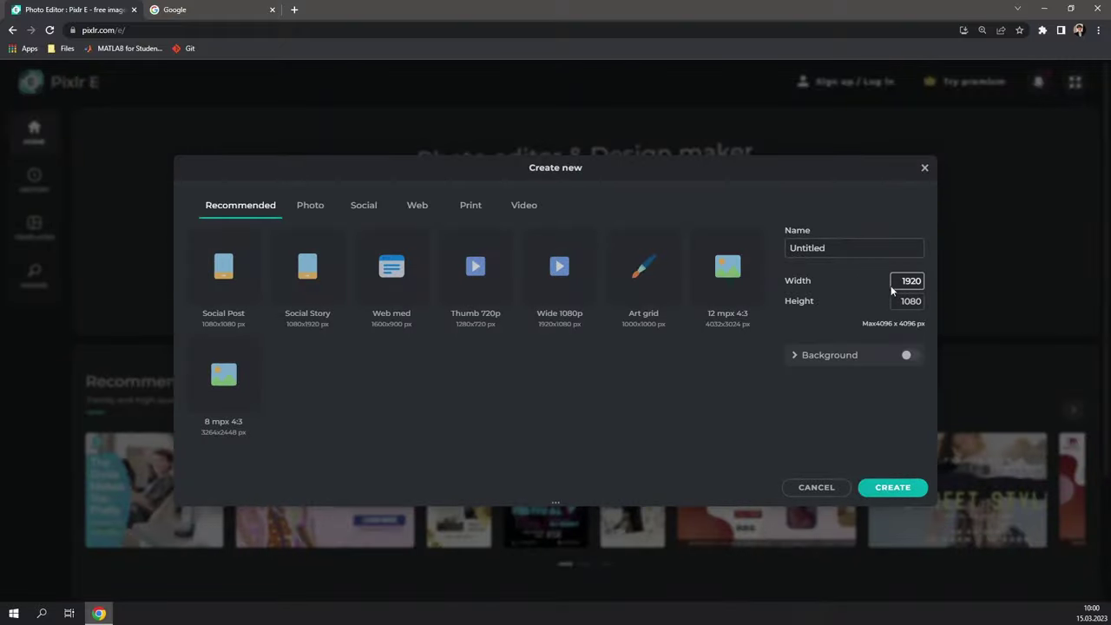
Set the new canvas width and height to 1000 × 1000 px.
click(912, 281)
key(BackSpace)
text(9)
key(ctrl+a)
text(1000)
key(Tab)
text(1000)
Name the project 'My Logo' and create the canvas.
double_click(817, 248)
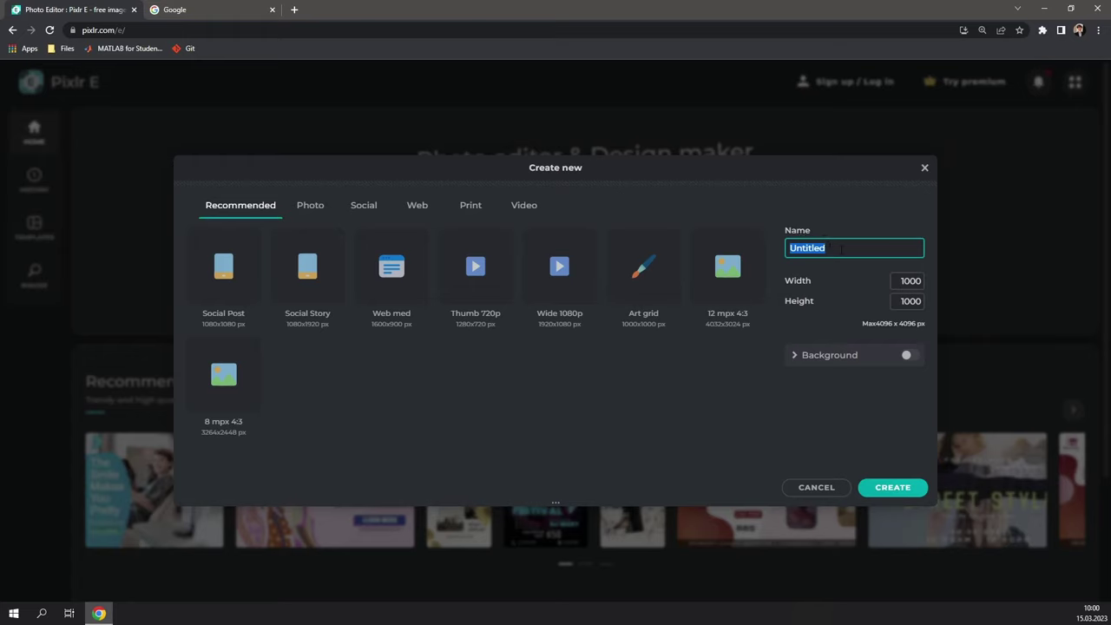
text(My Logo)
click(840, 408)
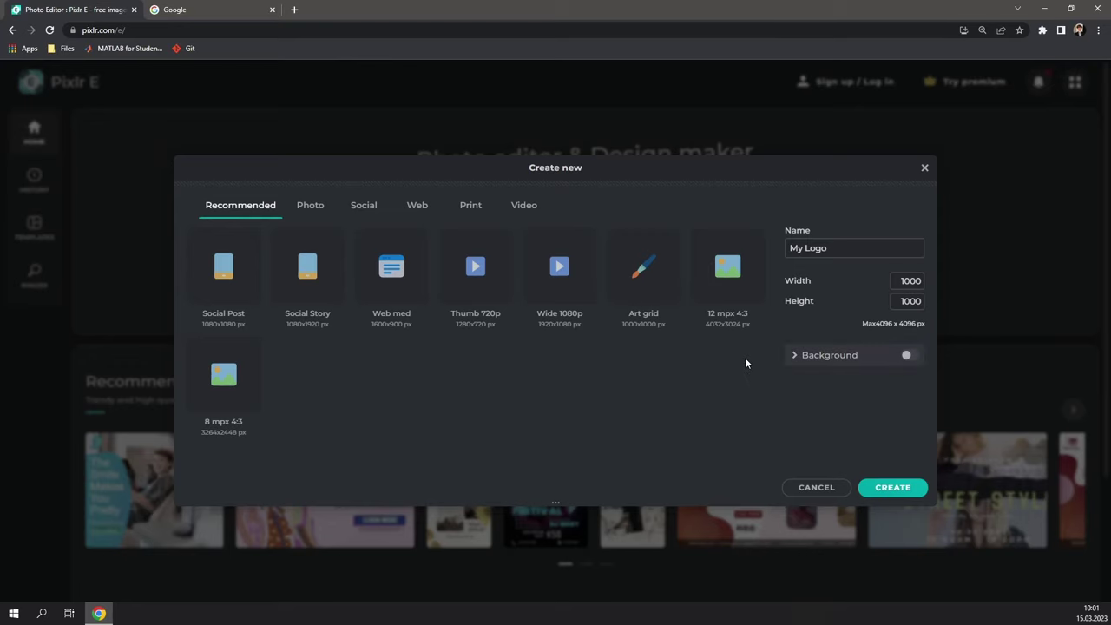
click(890, 489)
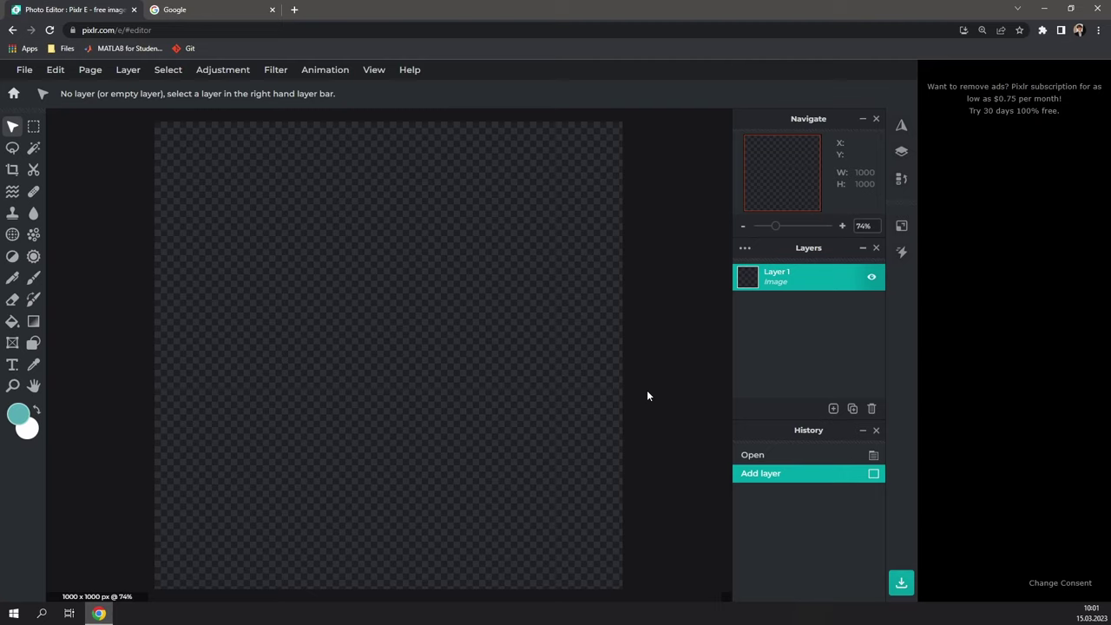
click(647, 396)
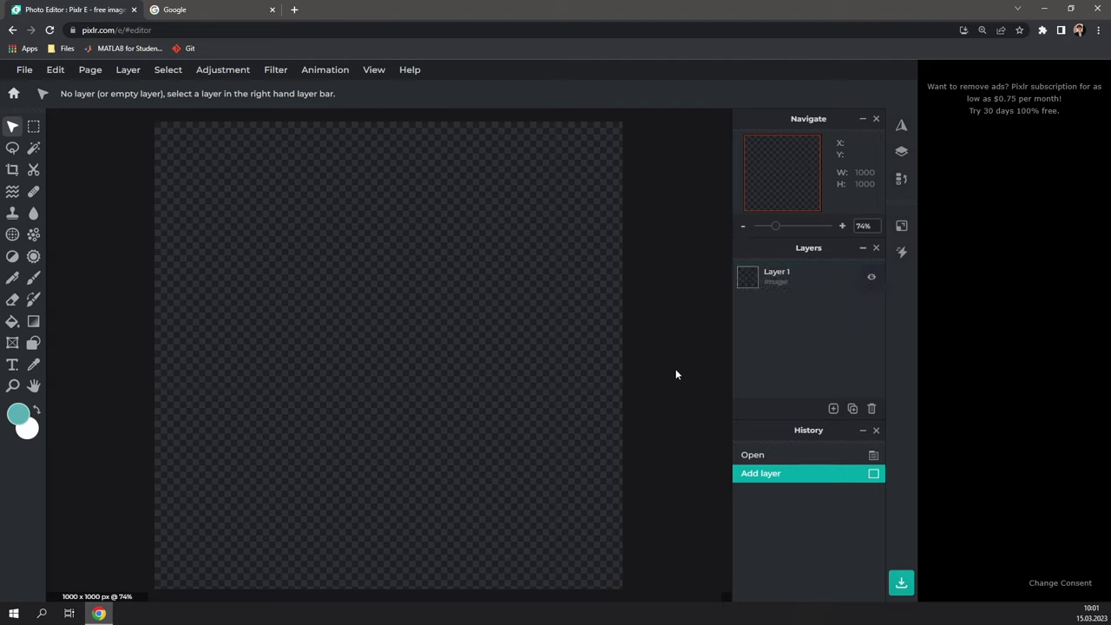
Load dafont.com in a new browser tab placed ahead of the Google tab.
click(295, 9)
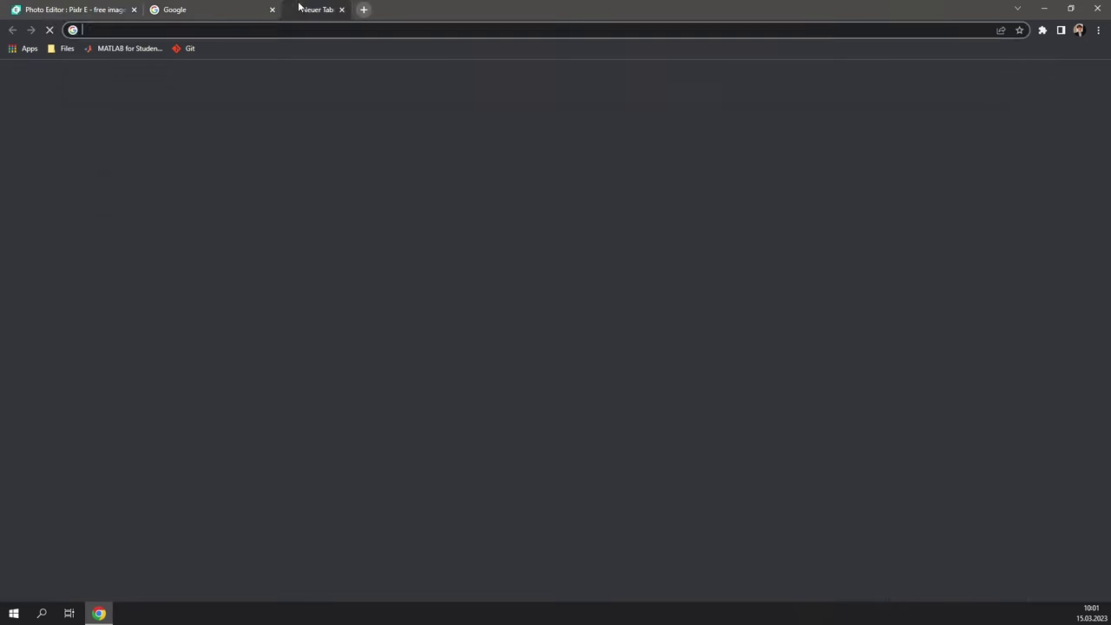
text(dafont.com)
key(Return)
drag(300, 9, 196, 9)
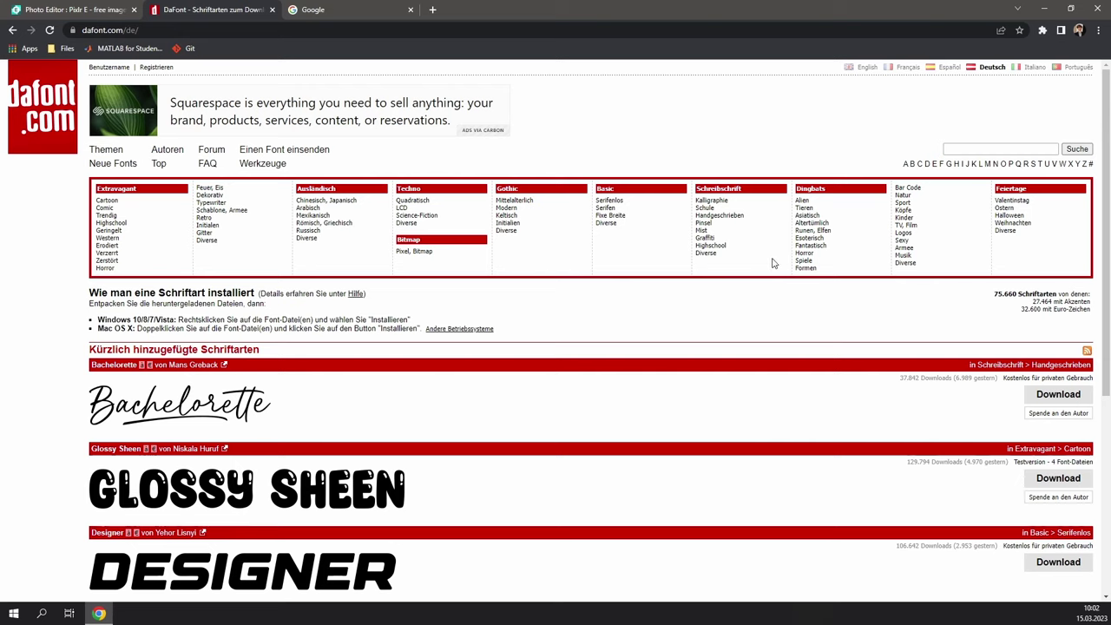
Download the Exima Geometric font from the Techno category.
click(416, 189)
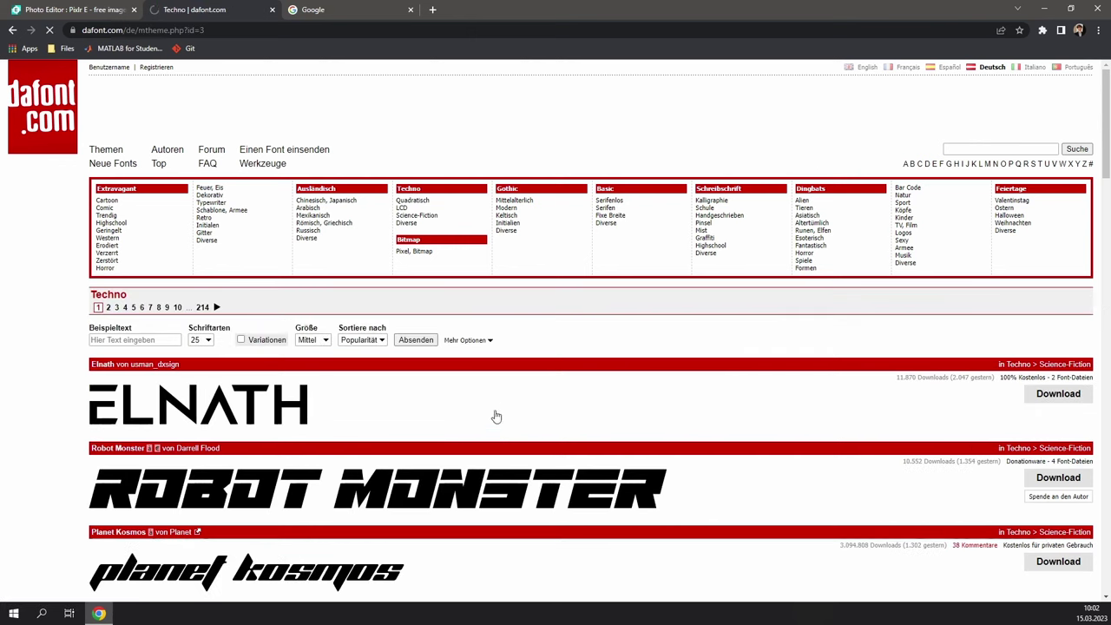
scroll(497, 417, down, 3)
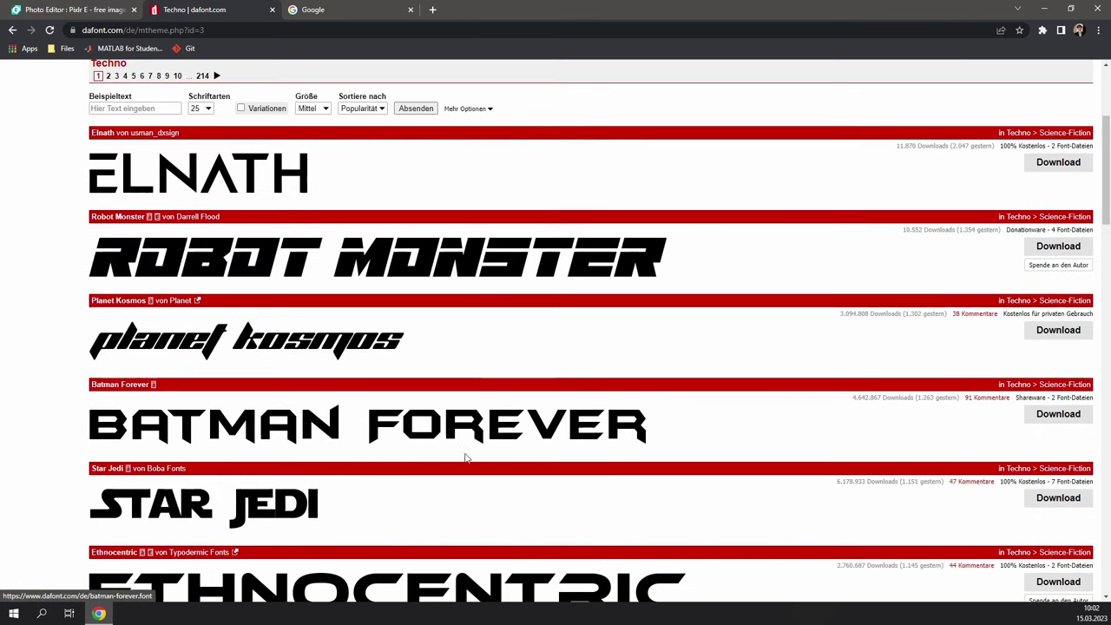
scroll(362, 346, down, 8)
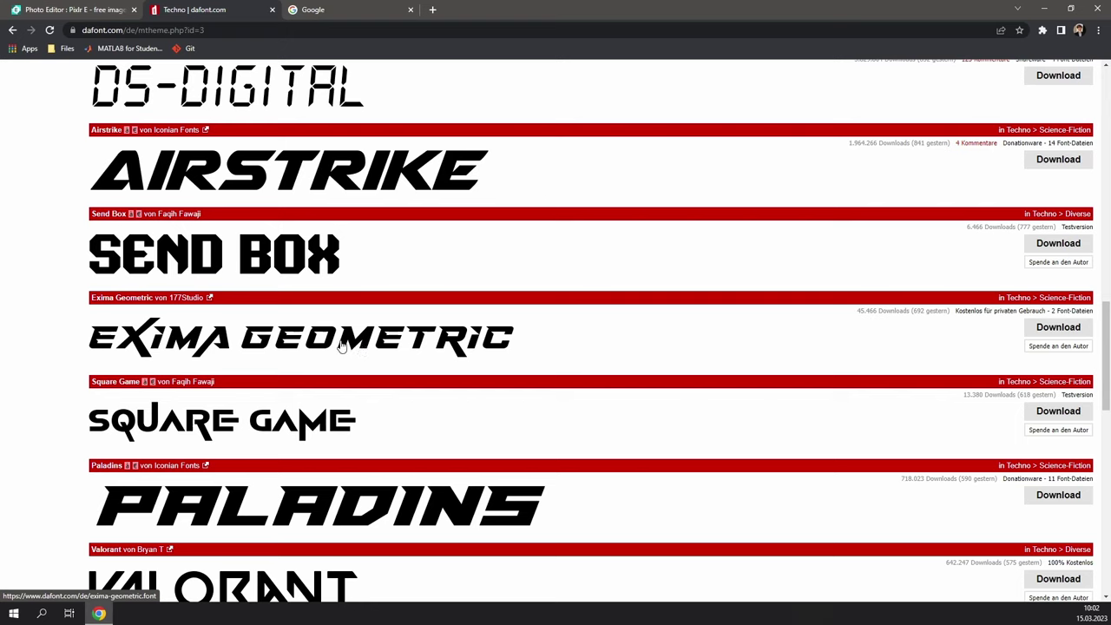
click(1044, 328)
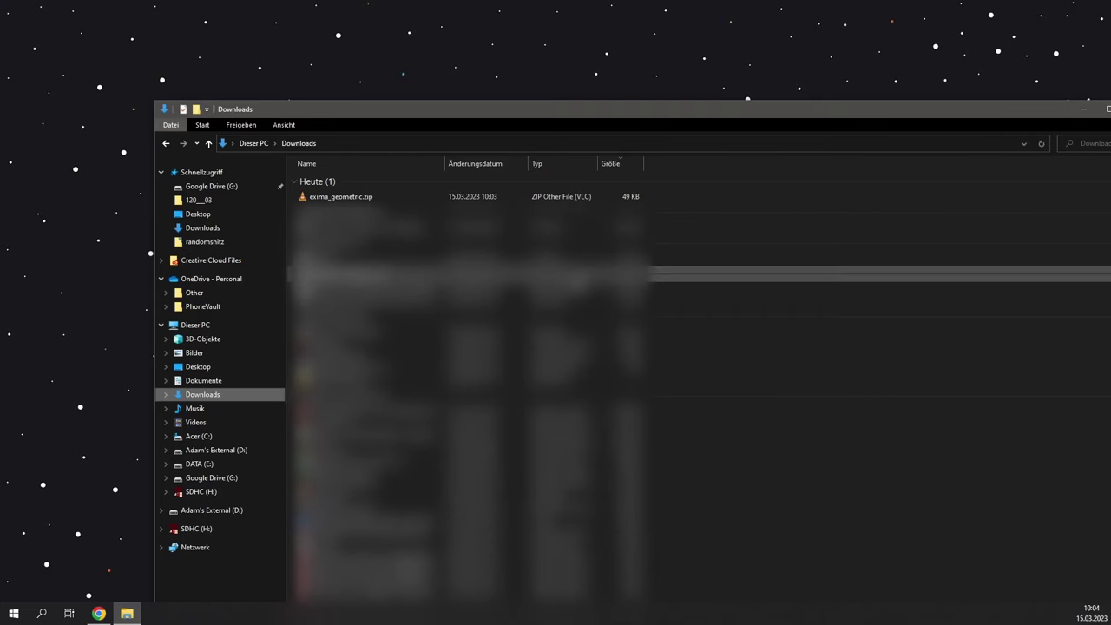
Move exima_geometric.zip onto the desktop and extract it there with Extract Here.
drag(455, 196, 511, 72)
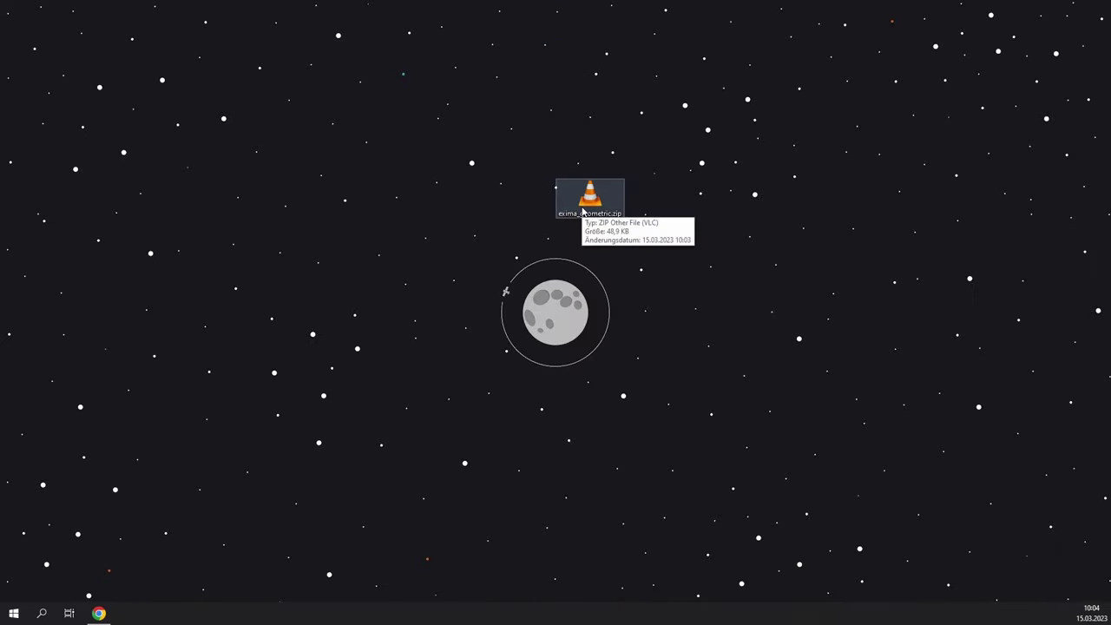
right_click(582, 211)
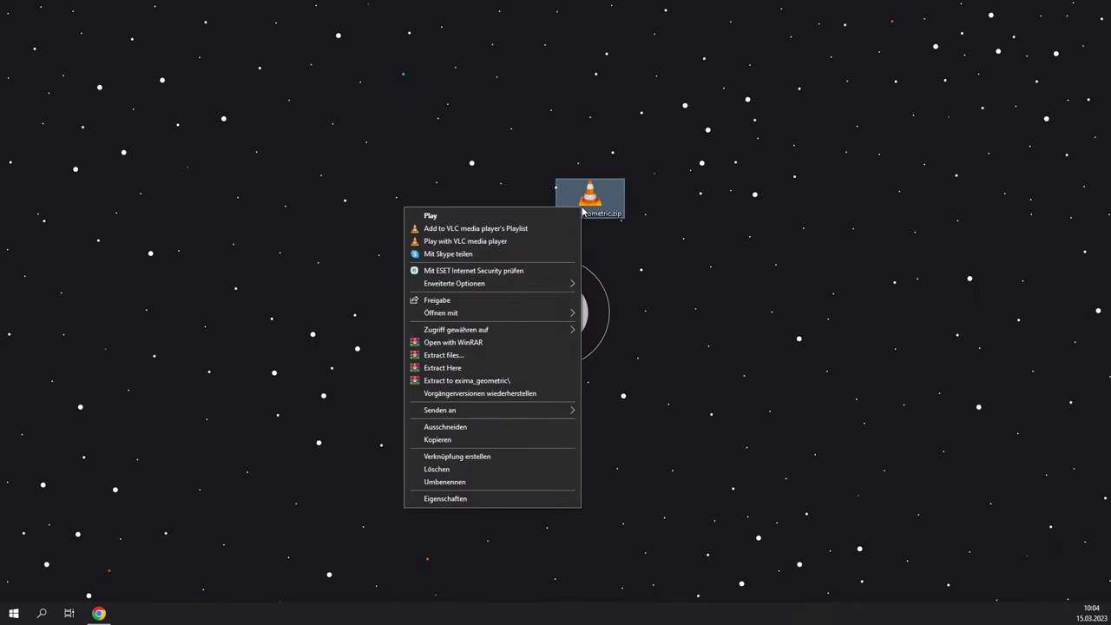
click(451, 372)
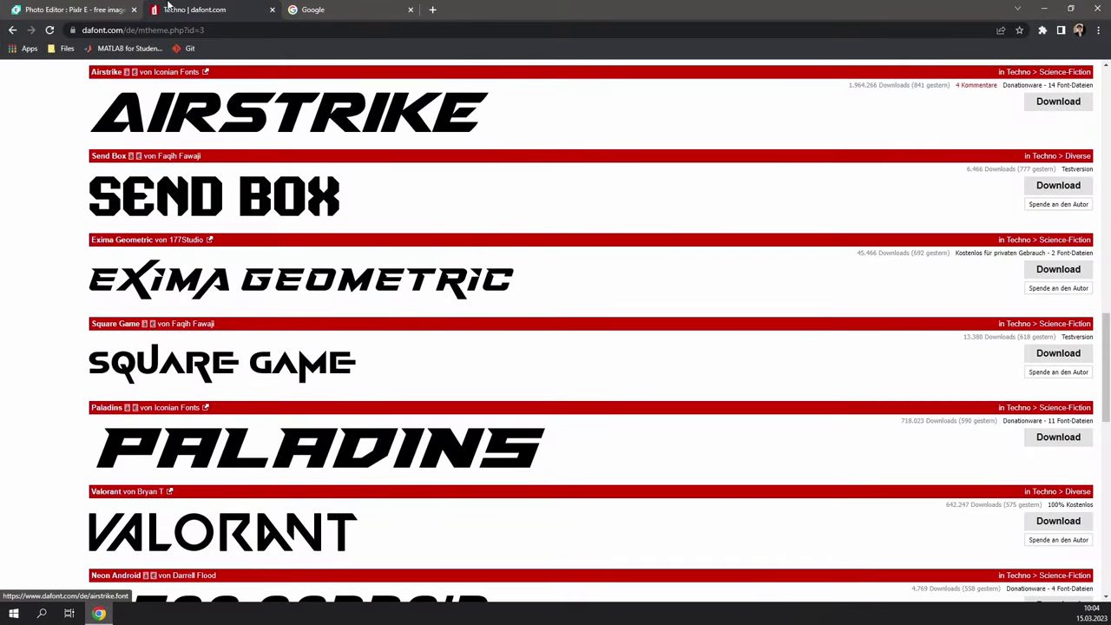
Add a new text layer reading 'G' on the My Logo canvas.
click(91, 9)
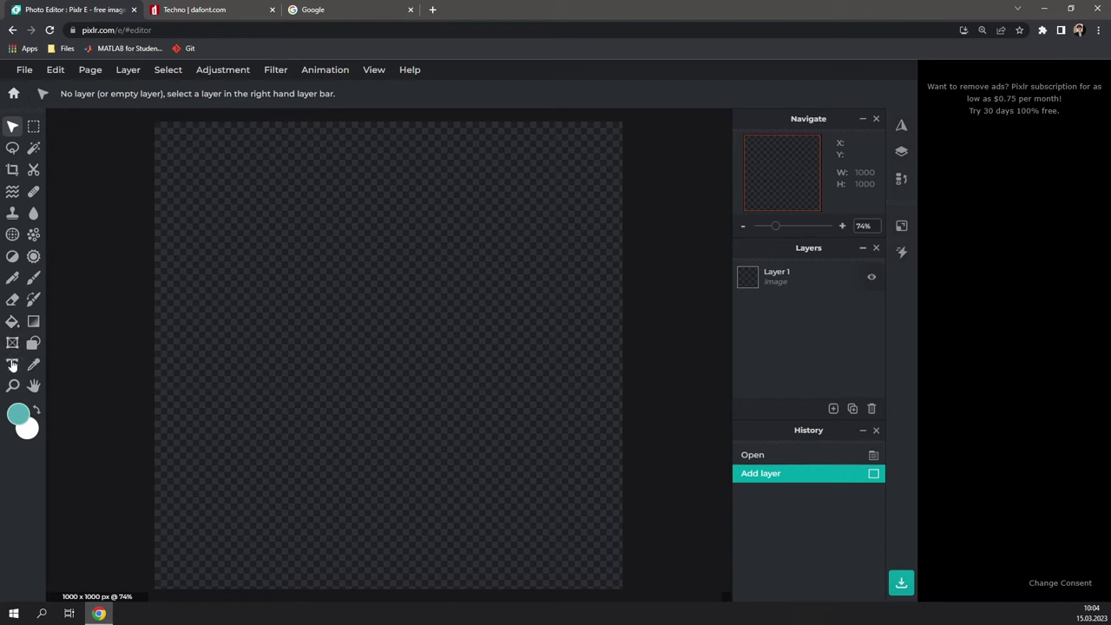
click(11, 366)
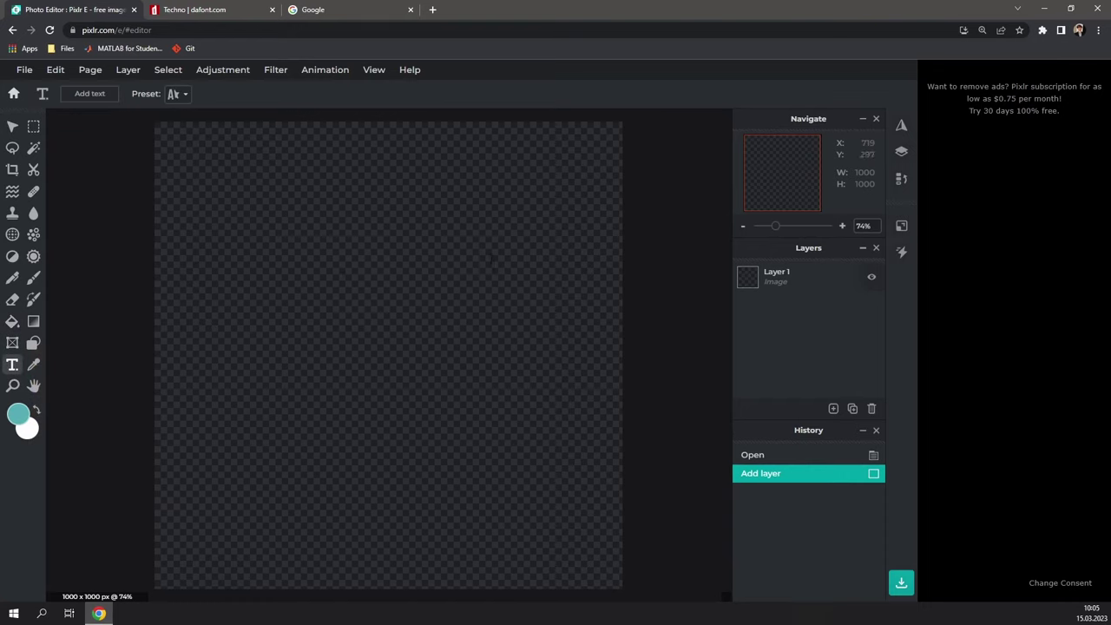
click(479, 254)
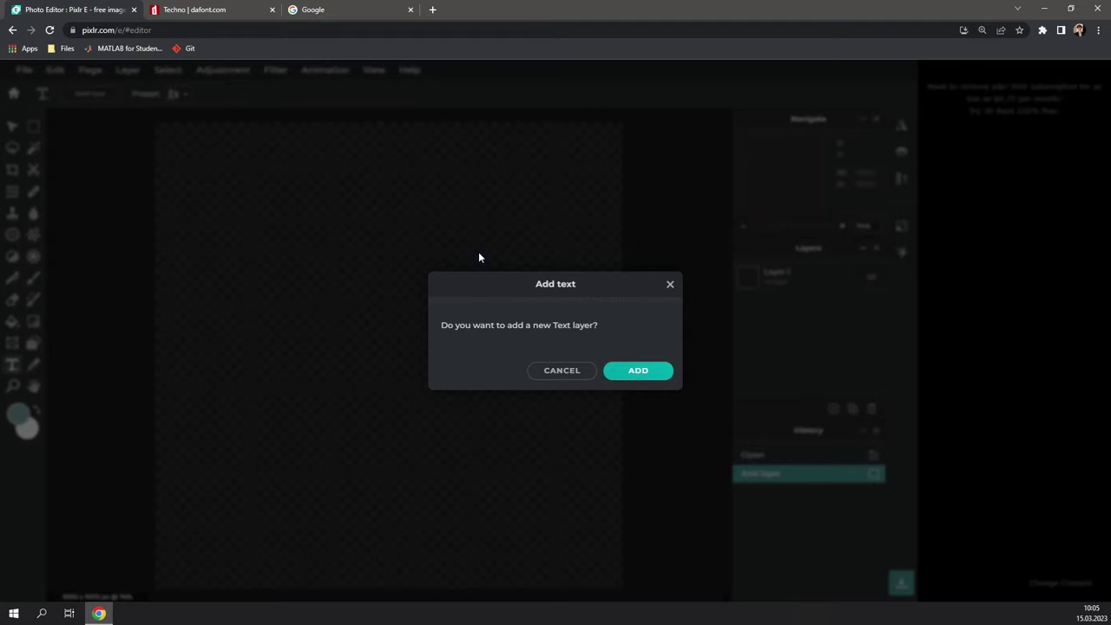
click(640, 371)
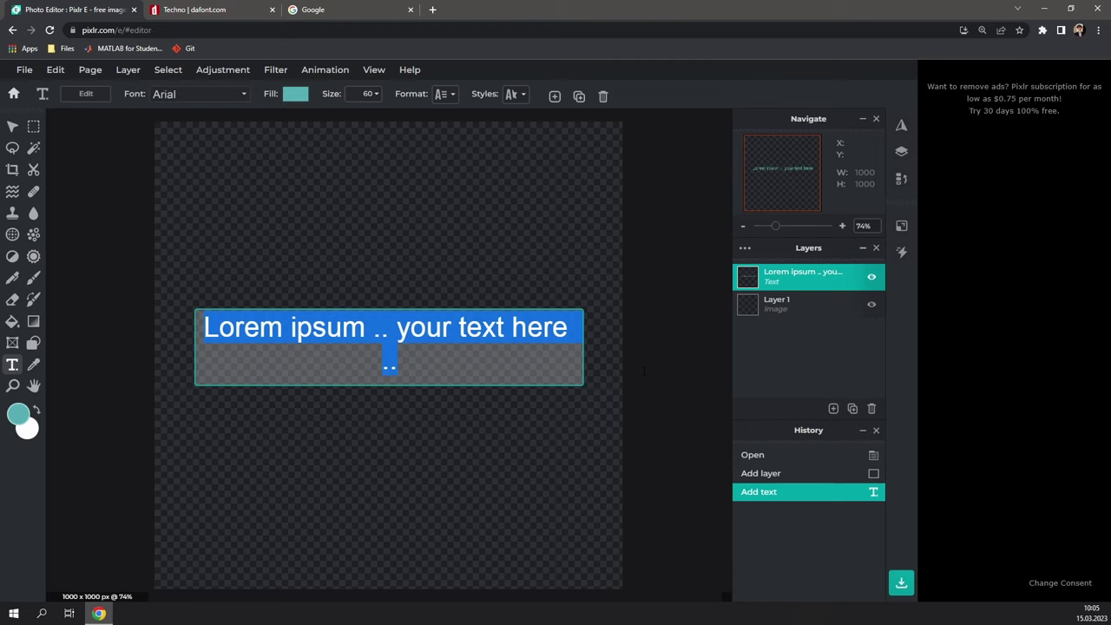
text(G)
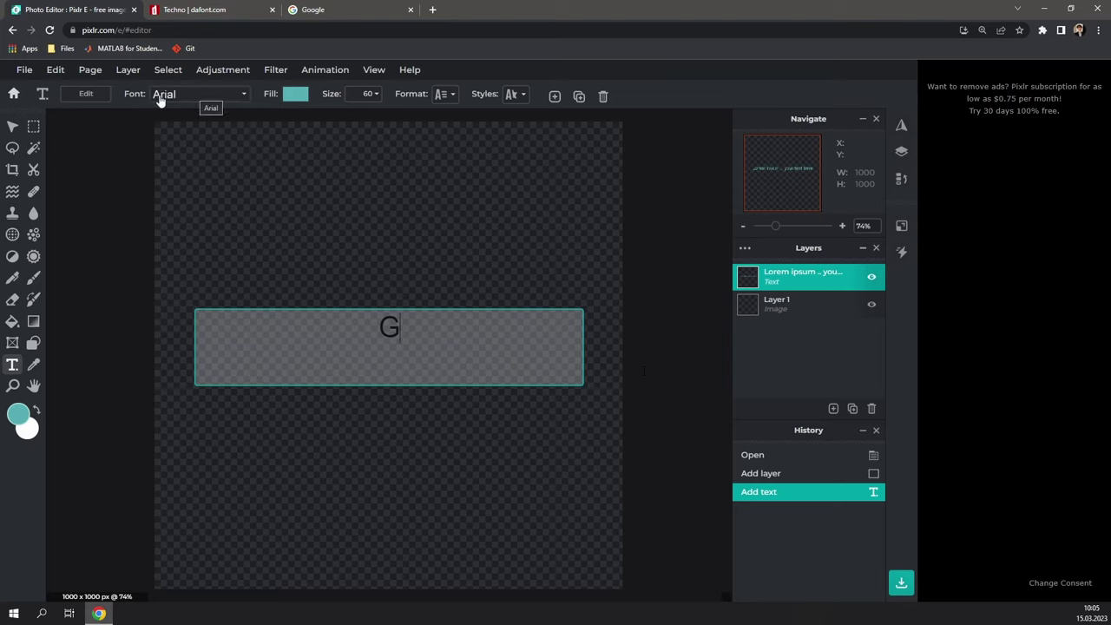
key(Escape)
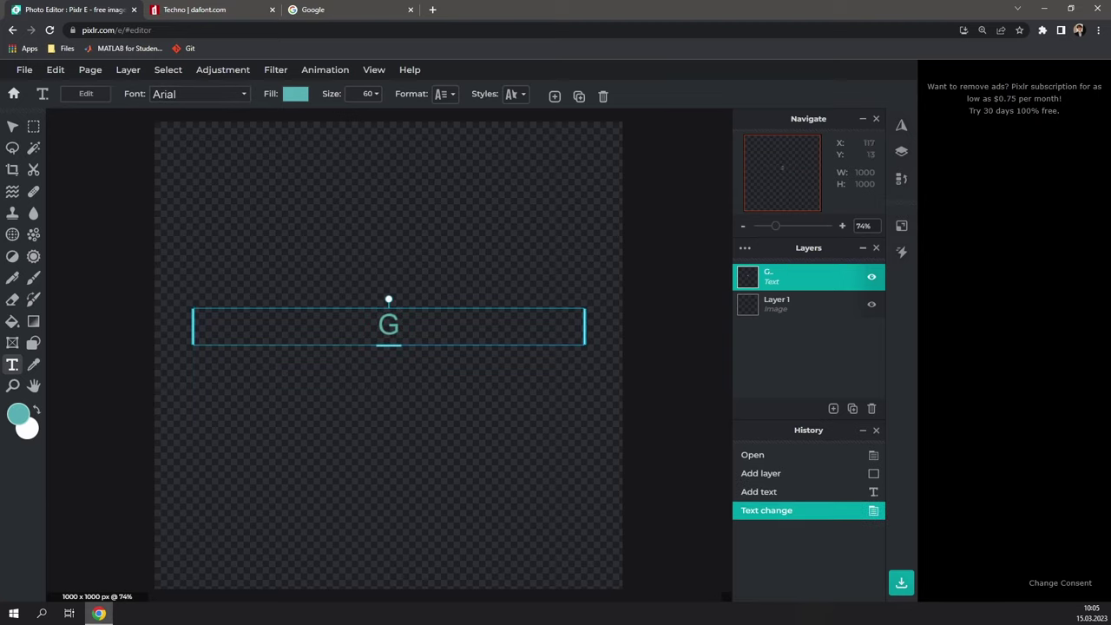
Add Exima Geometric.ttf from the desktop as a local font and apply it to the G.
click(208, 95)
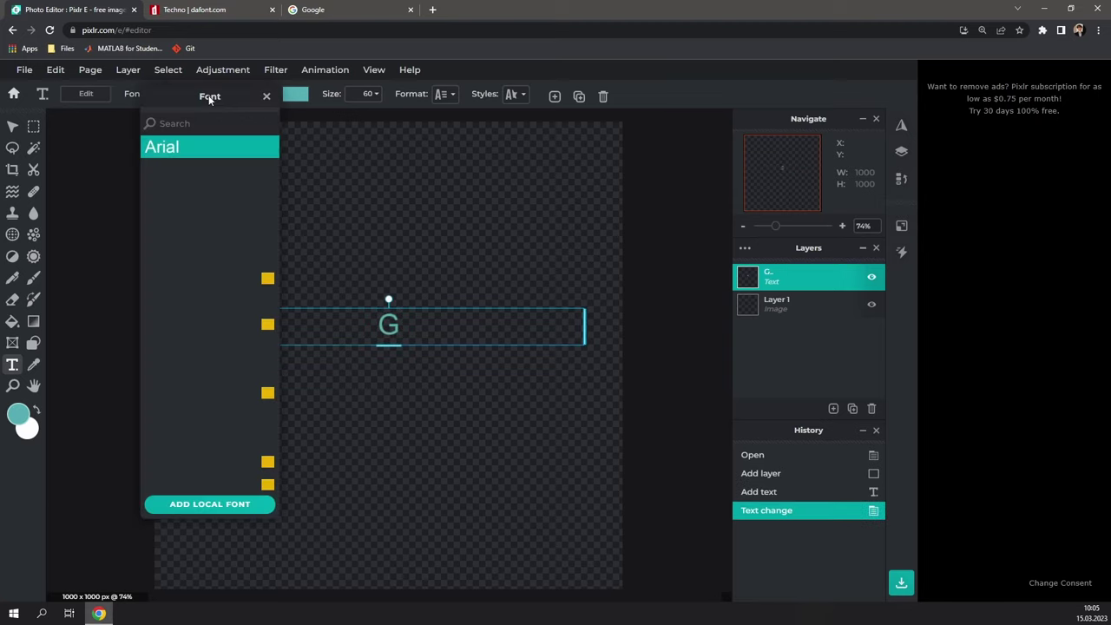
click(205, 509)
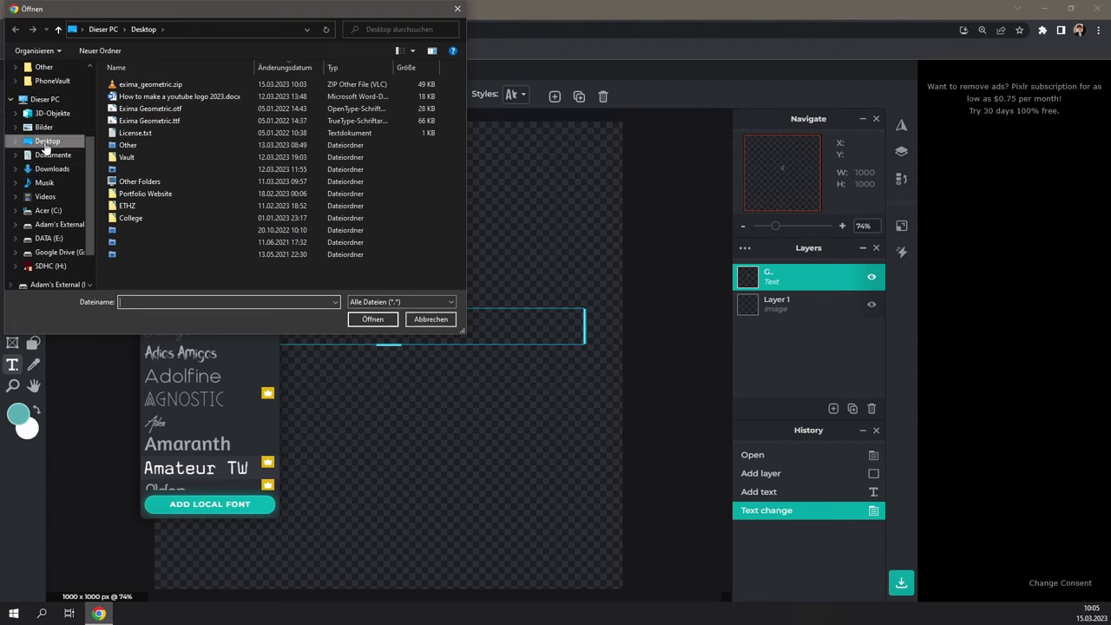
click(188, 120)
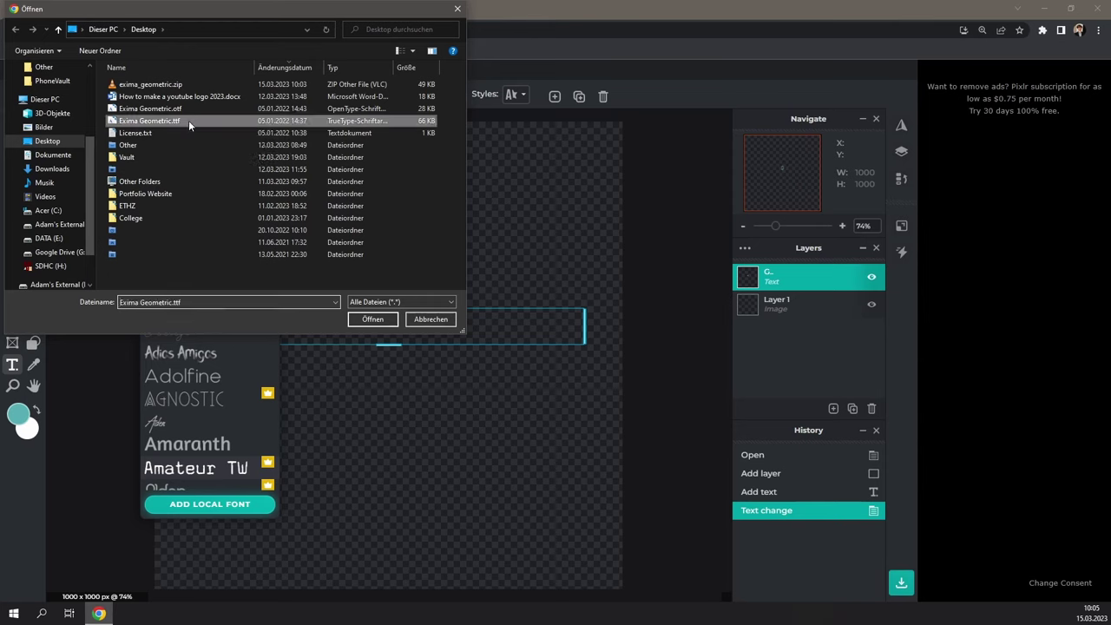
click(371, 320)
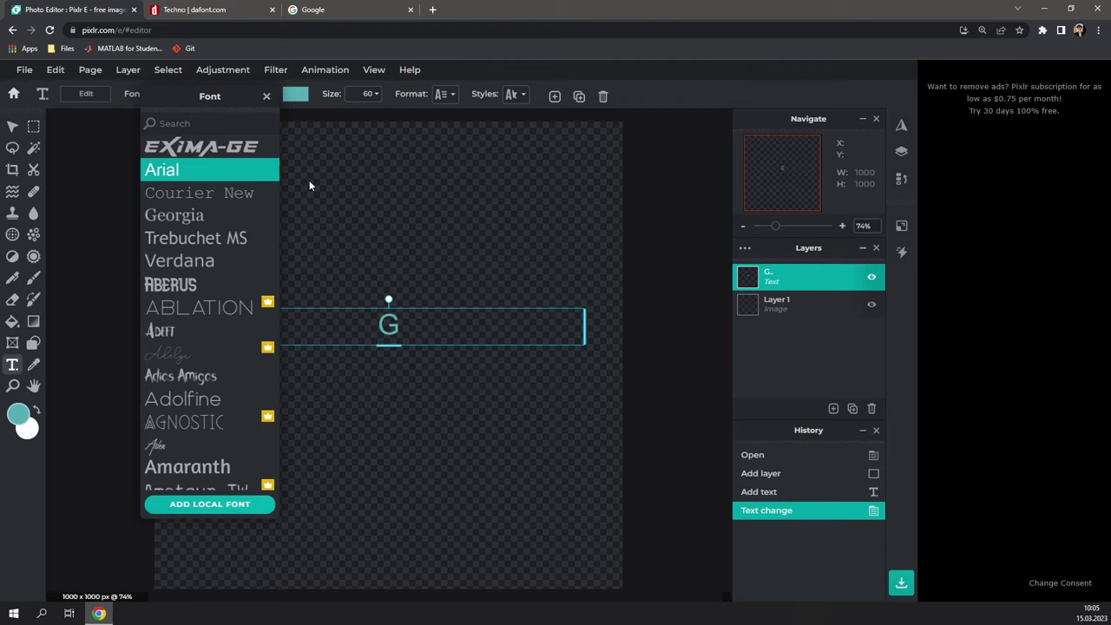
click(211, 147)
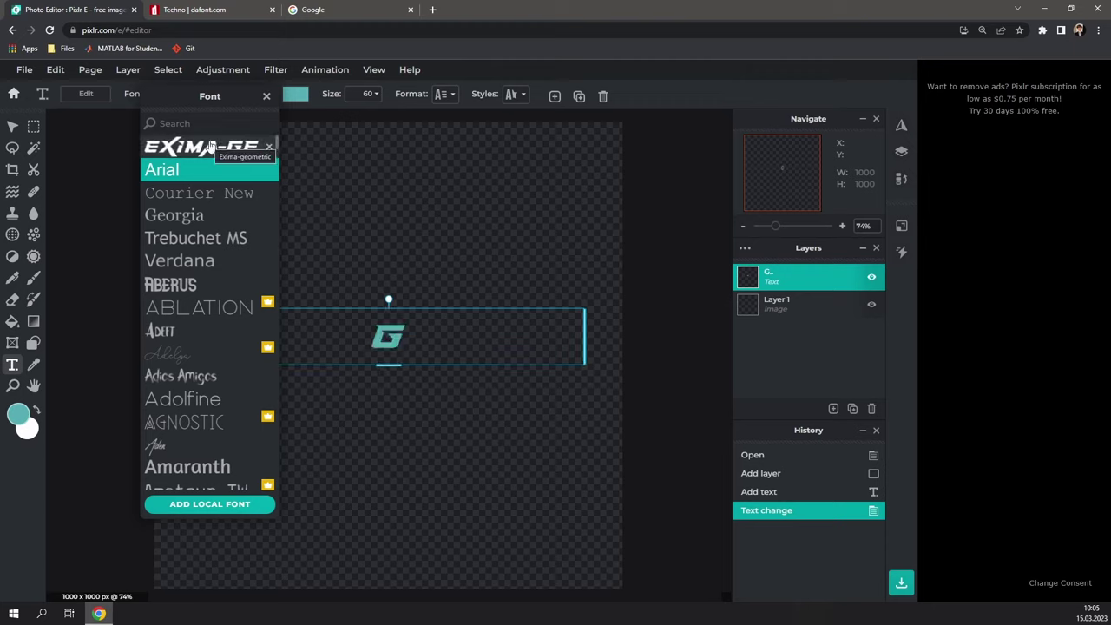
click(211, 148)
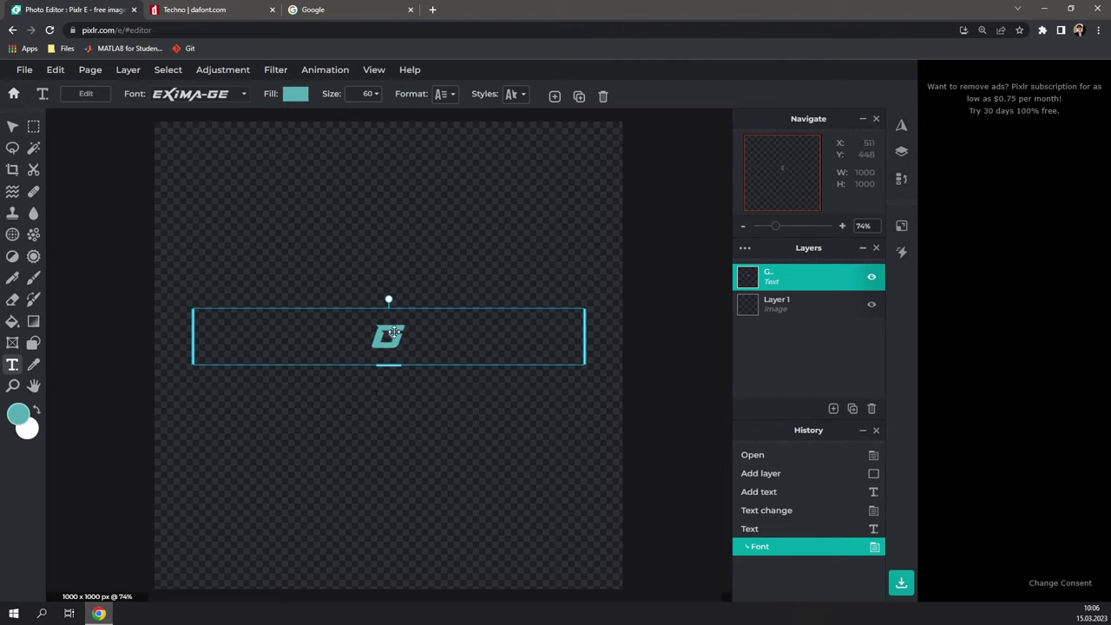
Enlarge the G to size 435 and move it toward the canvas centre.
click(365, 93)
drag(367, 119, 334, 122)
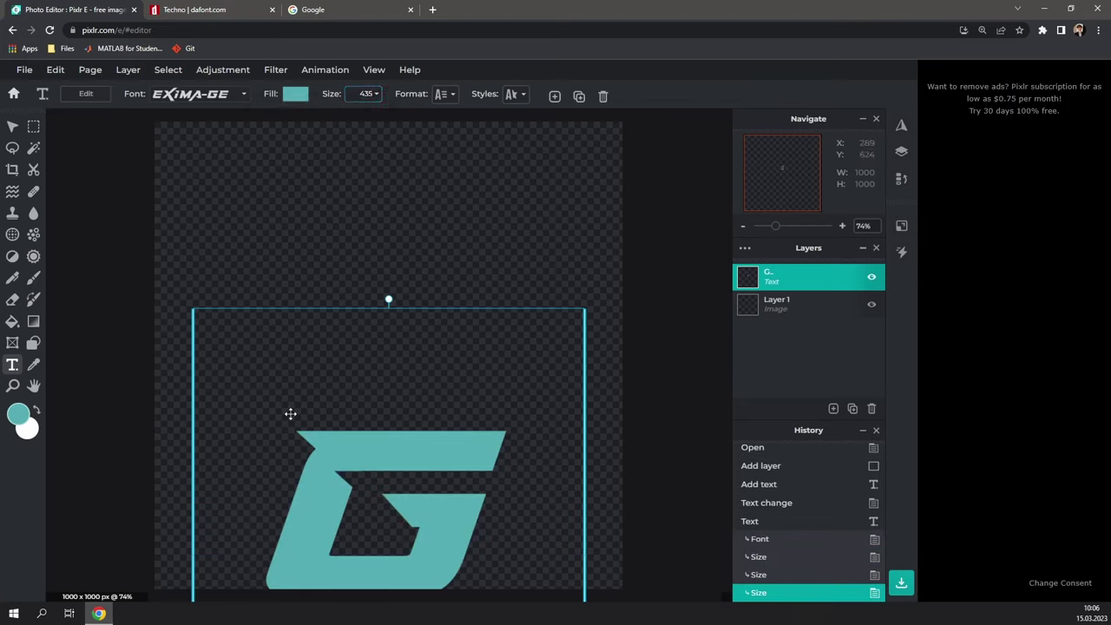
drag(374, 516, 379, 359)
key(ctrl+z)
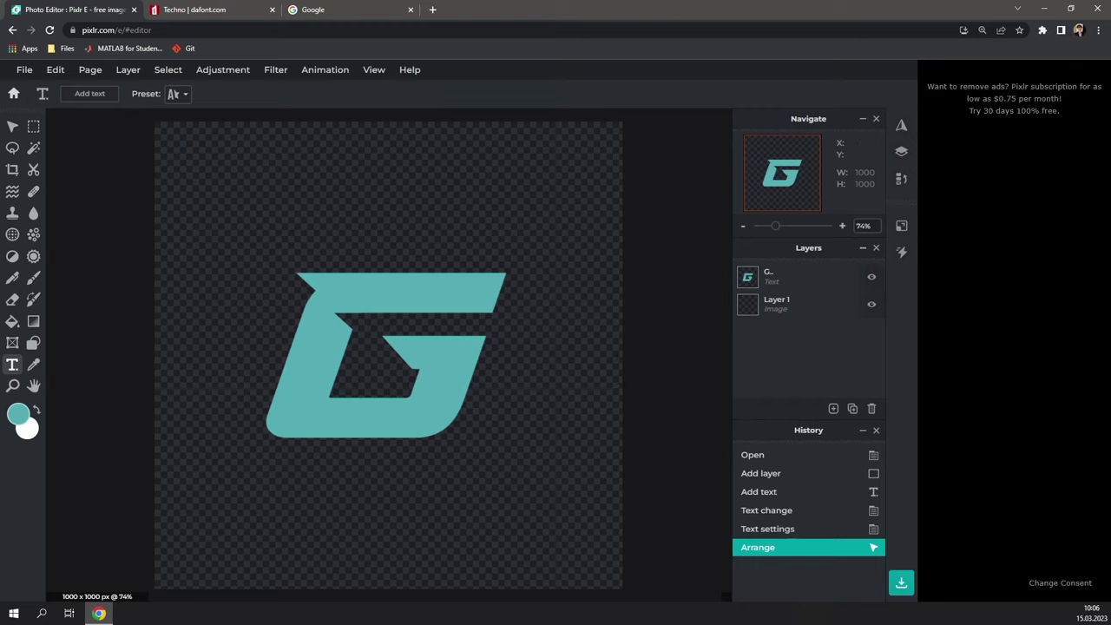
Set the G text fill colour to white.
click(470, 384)
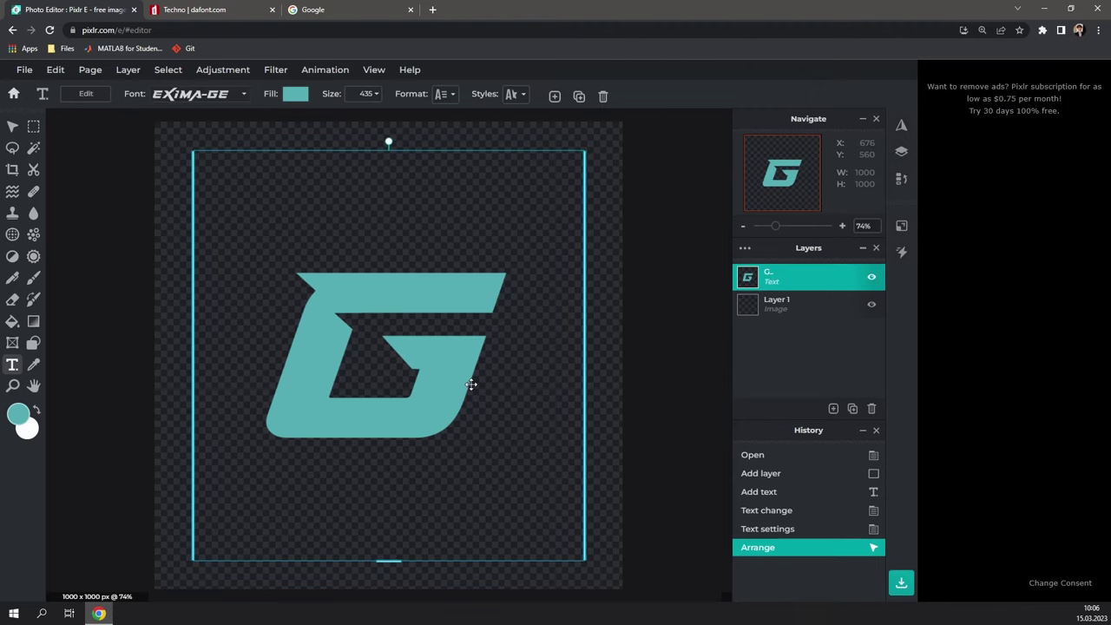
click(295, 94)
click(106, 137)
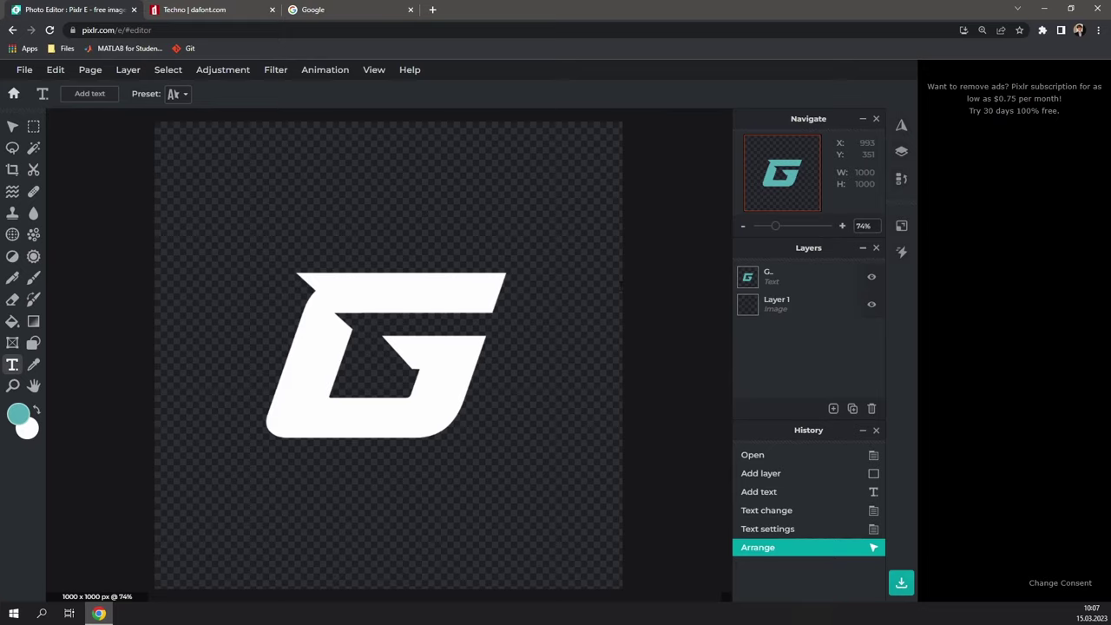
Search Google Images for 'texture'.
click(341, 9)
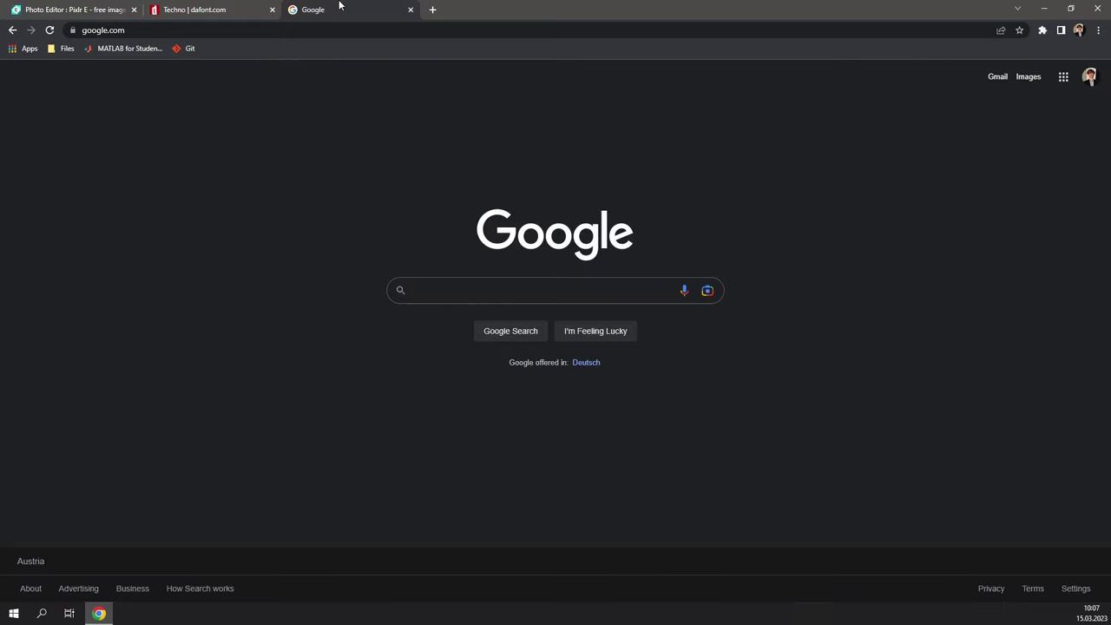
click(521, 289)
text(te)
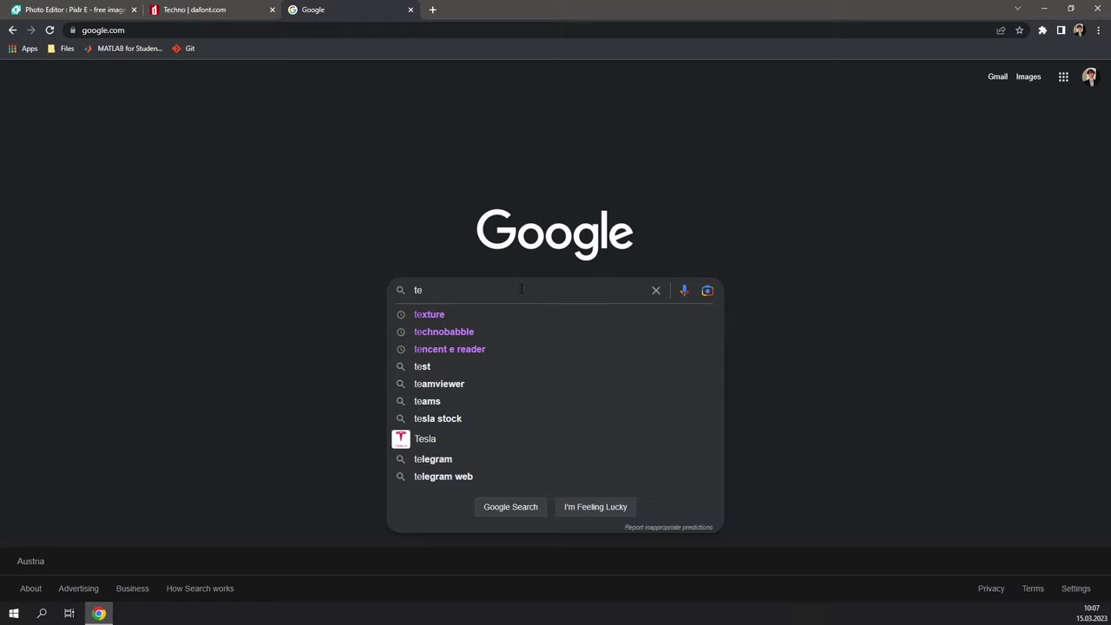
text(xture)
key(Return)
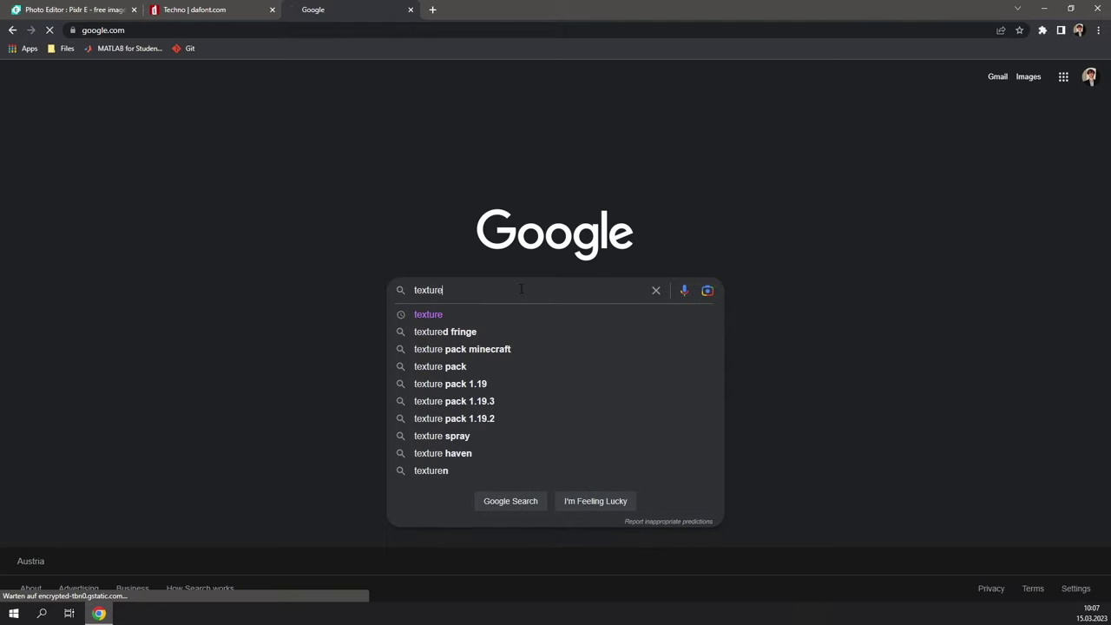
click(185, 124)
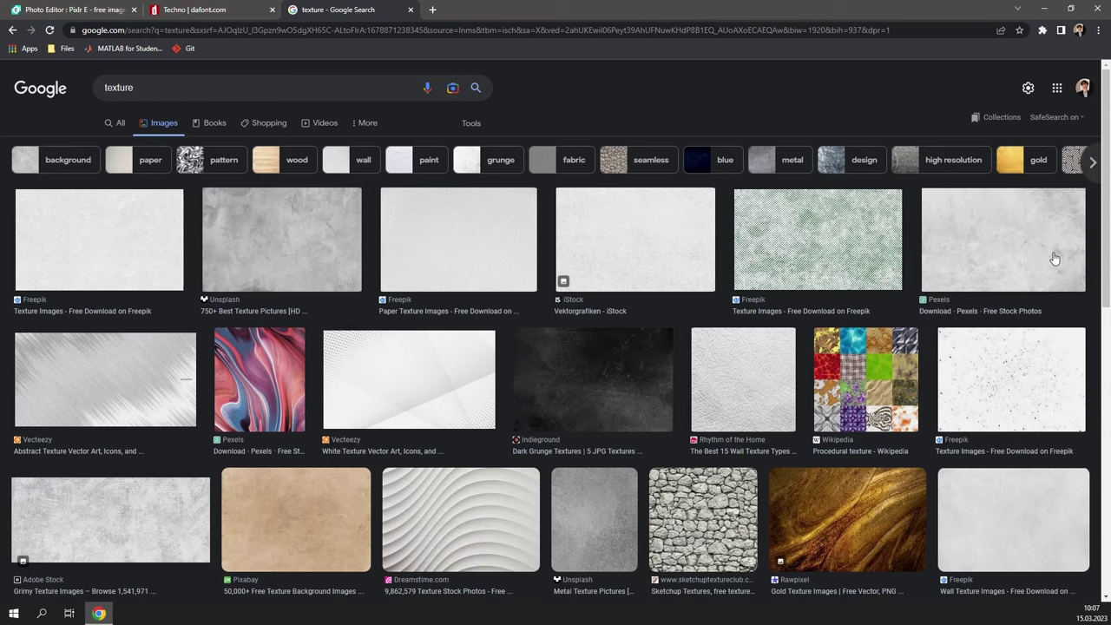
Save the Unblast concrete texture to the Desktop as Concrete-Texture-2.jpg.
scroll(608, 365, down, 5)
click(712, 309)
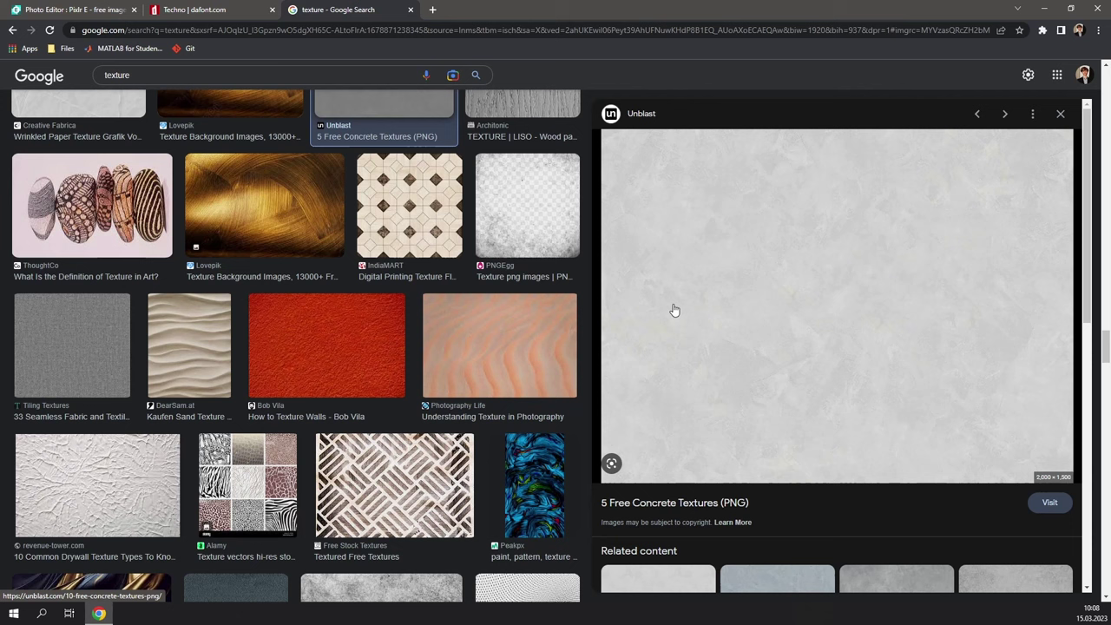
right_click(772, 267)
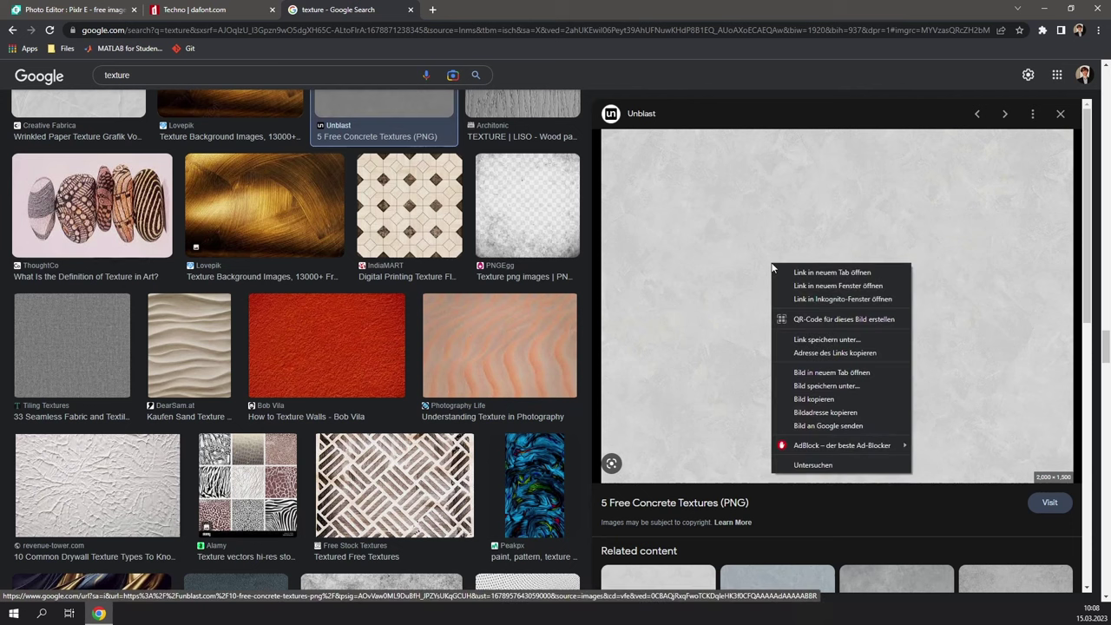
click(817, 386)
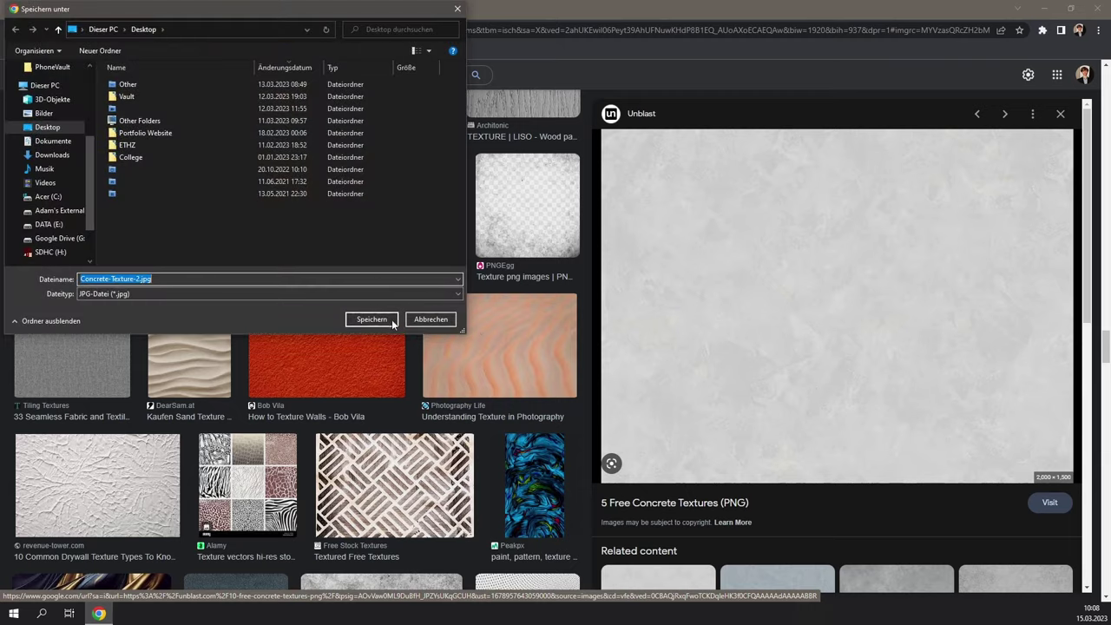
click(372, 319)
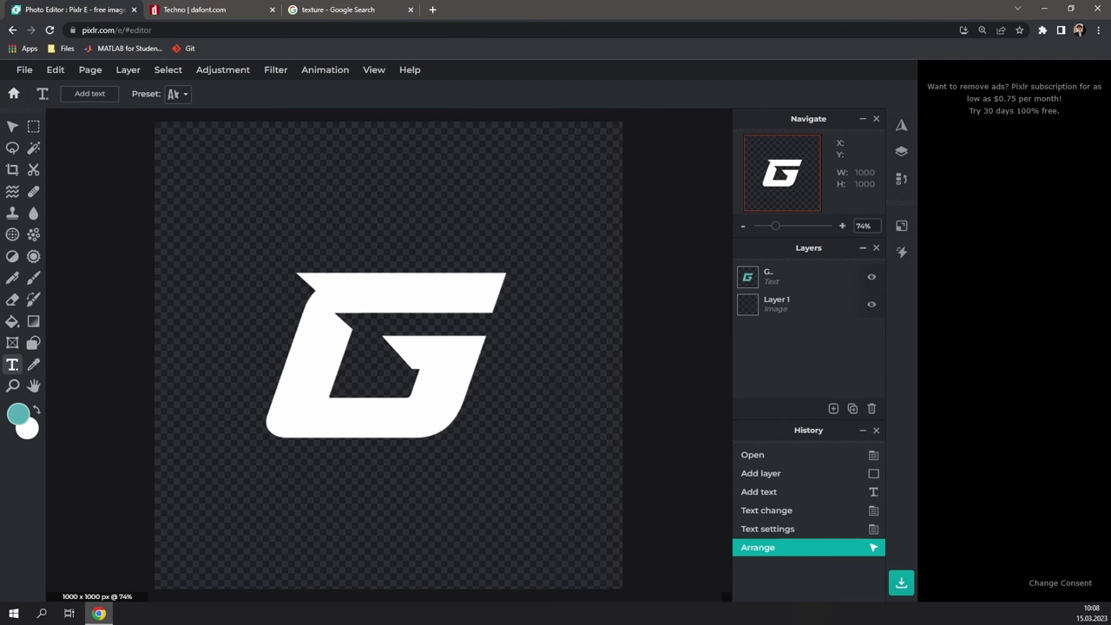
Add Concrete-Texture-2.jpg as a layer, resize it to 1000 wide and place it over the G.
drag(964, 30, 502, 382)
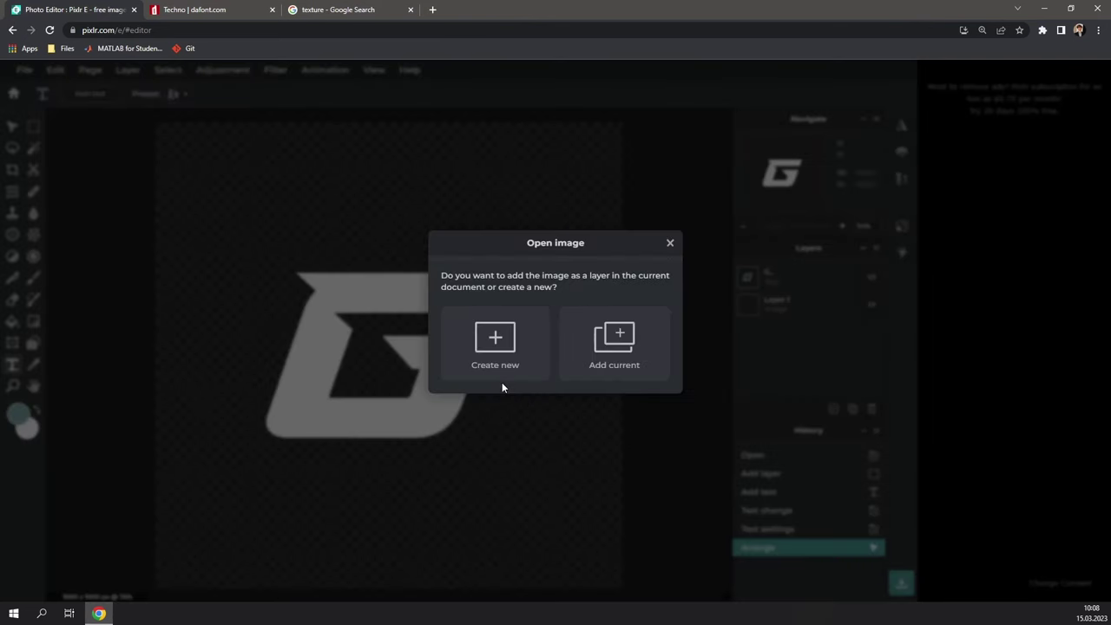
click(598, 363)
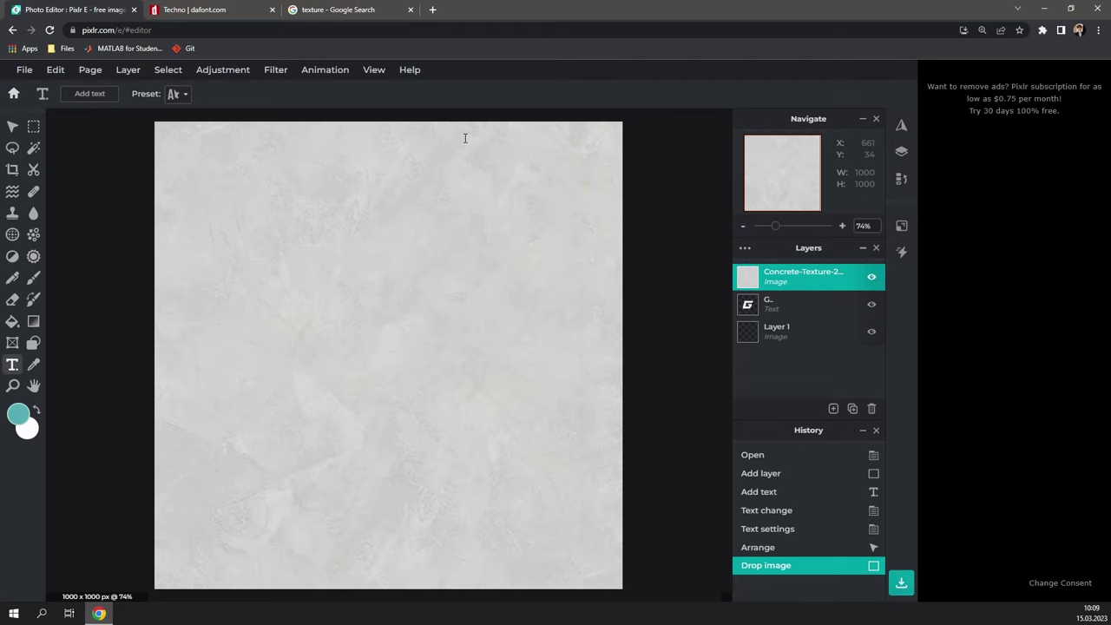
key(v)
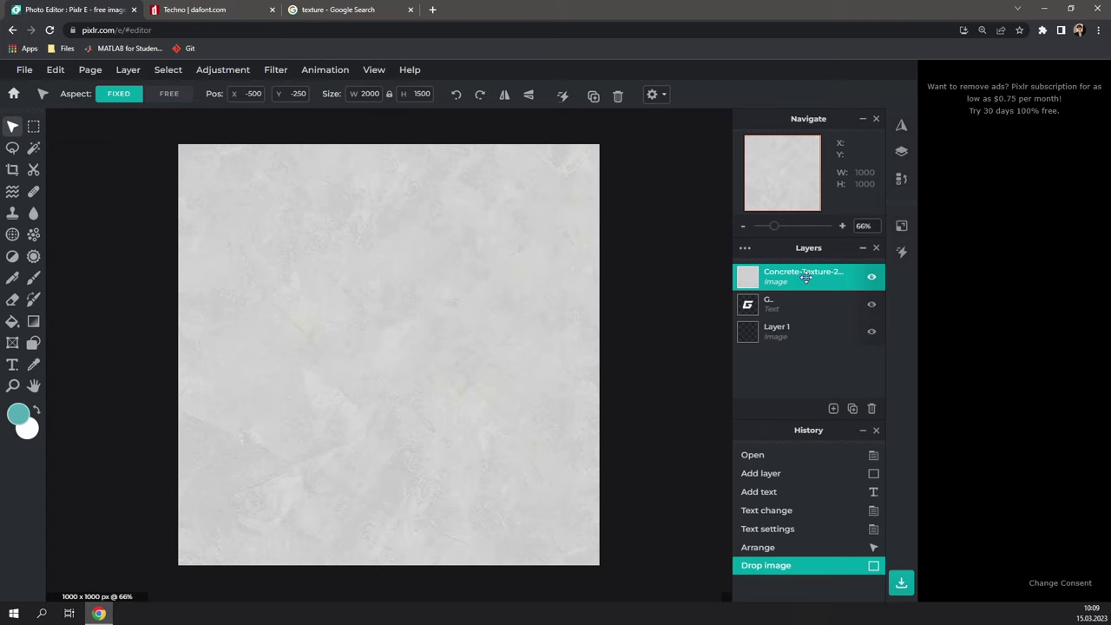
click(372, 94)
double_click(364, 94)
text(1000)
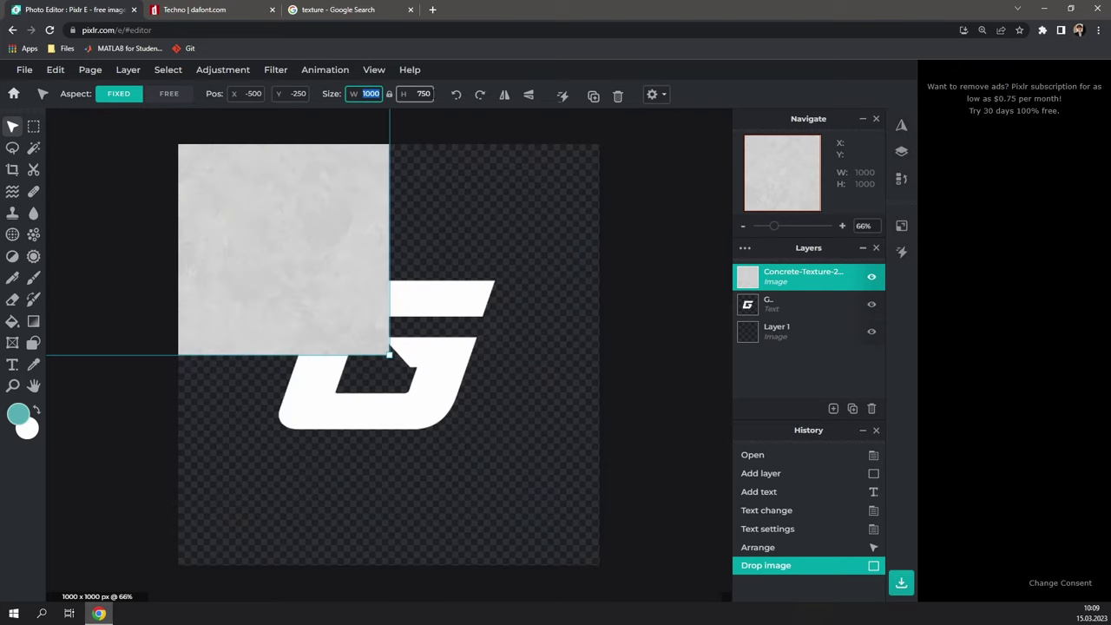
drag(235, 196, 445, 341)
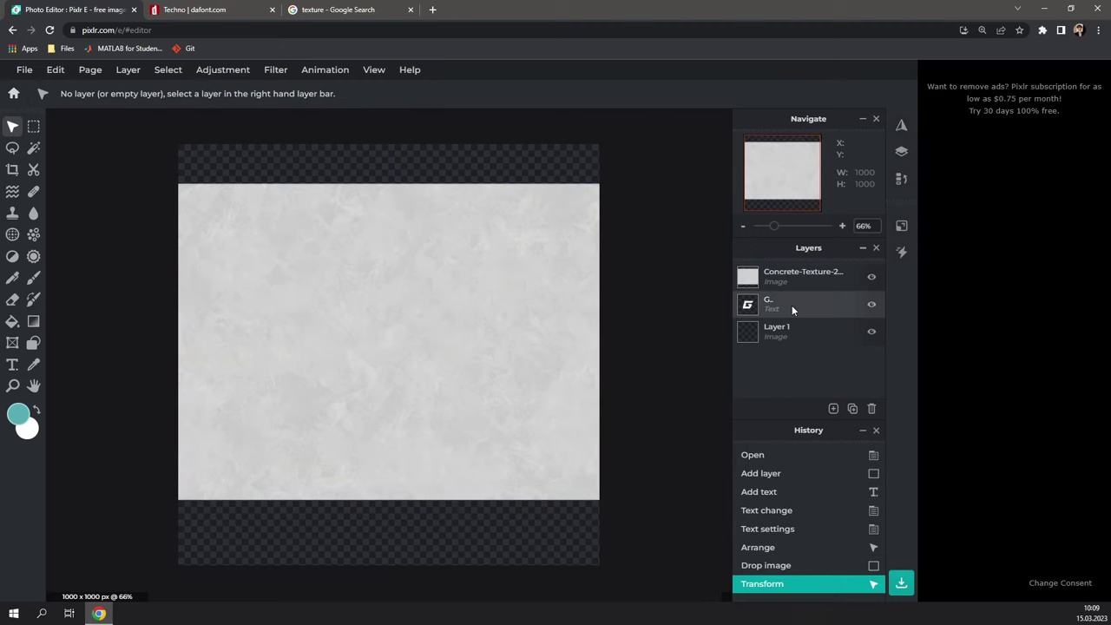
click(791, 305)
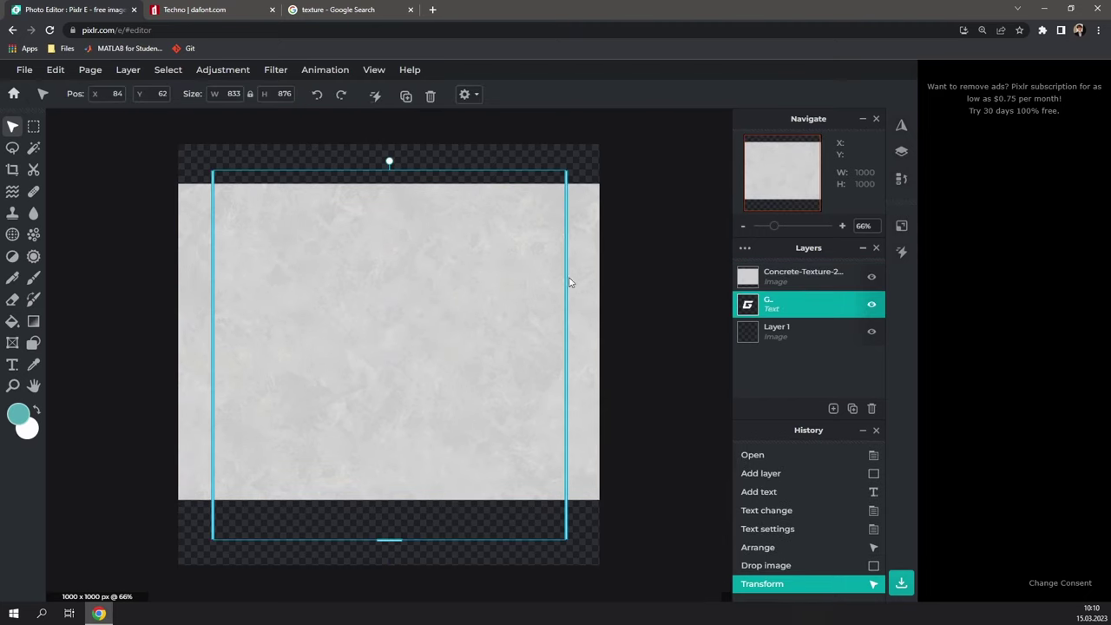
Wand-select the G and invert the selection to everything outside it.
click(35, 150)
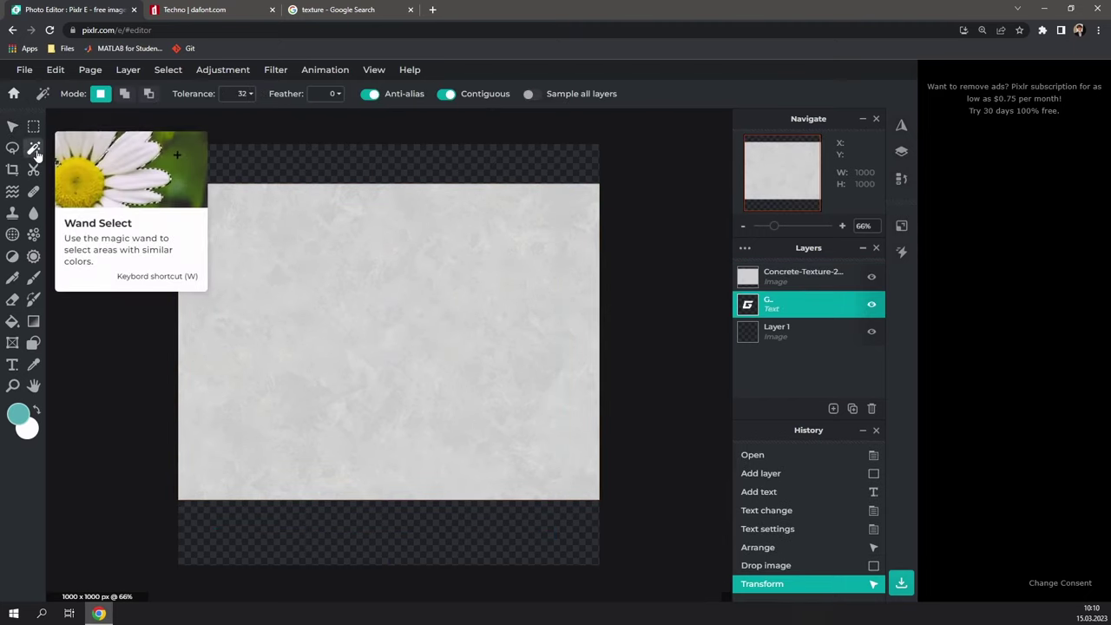
click(413, 309)
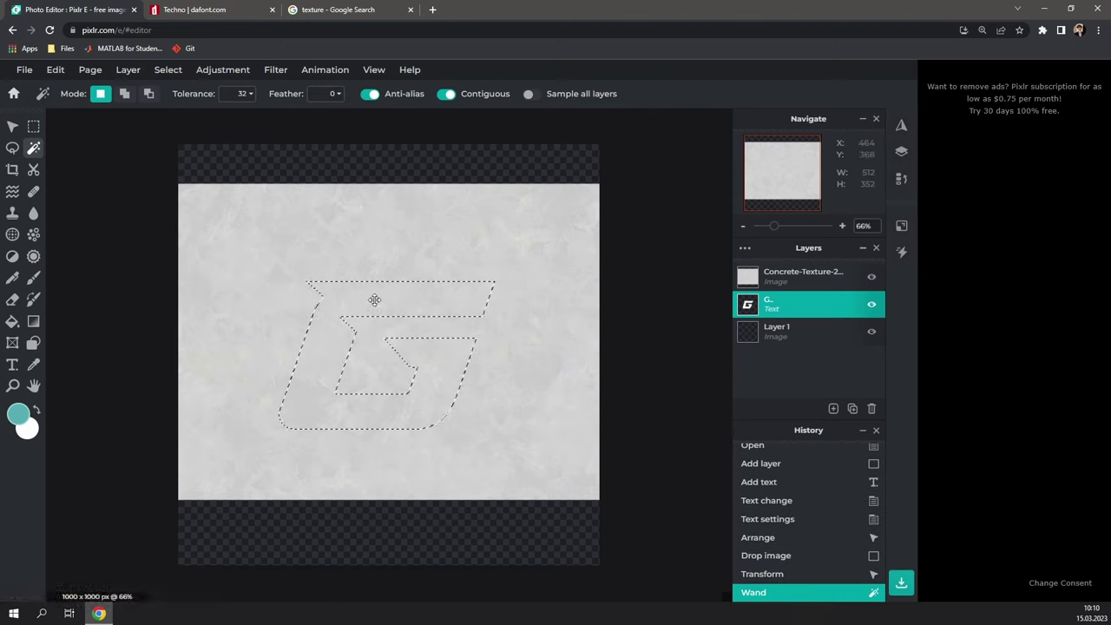
right_click(376, 303)
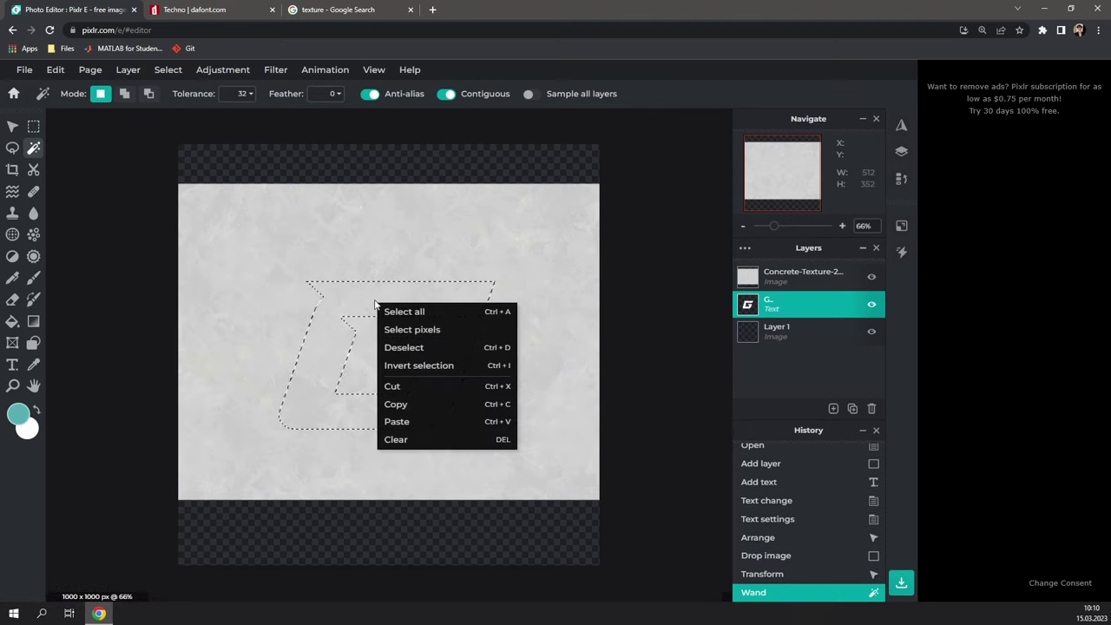
click(425, 365)
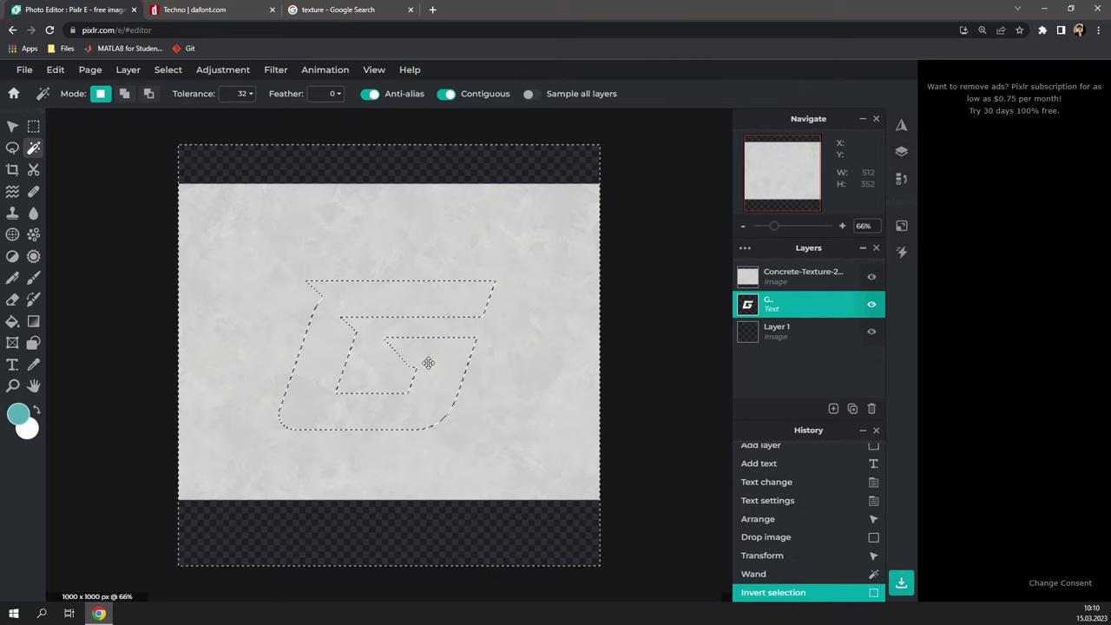
Cut the concrete texture outside the G and hide the white G text layer.
click(799, 276)
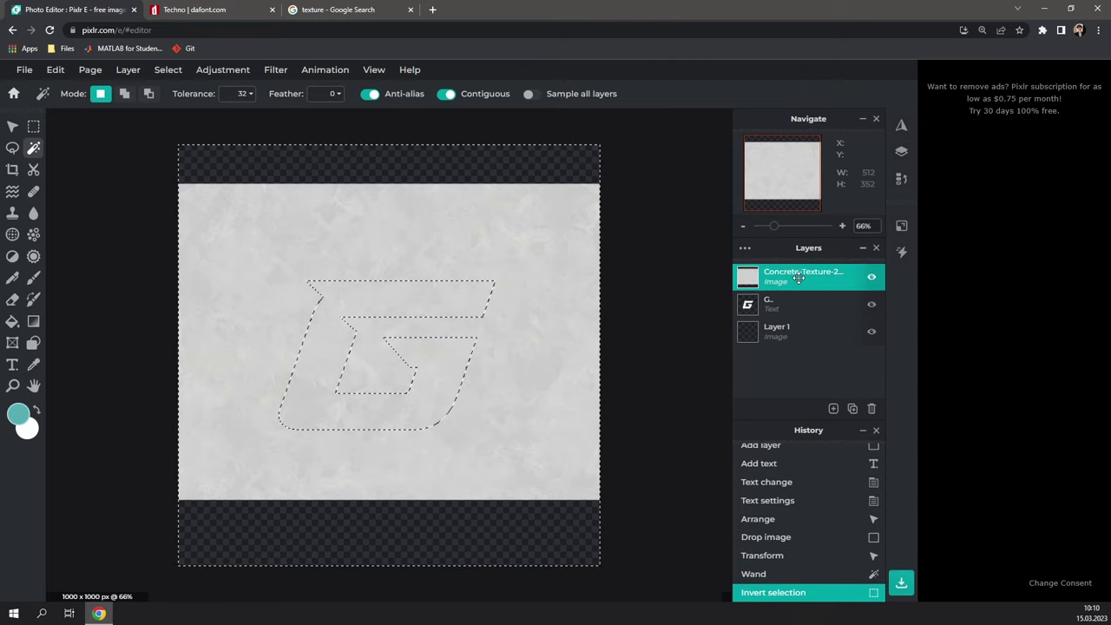
click(54, 70)
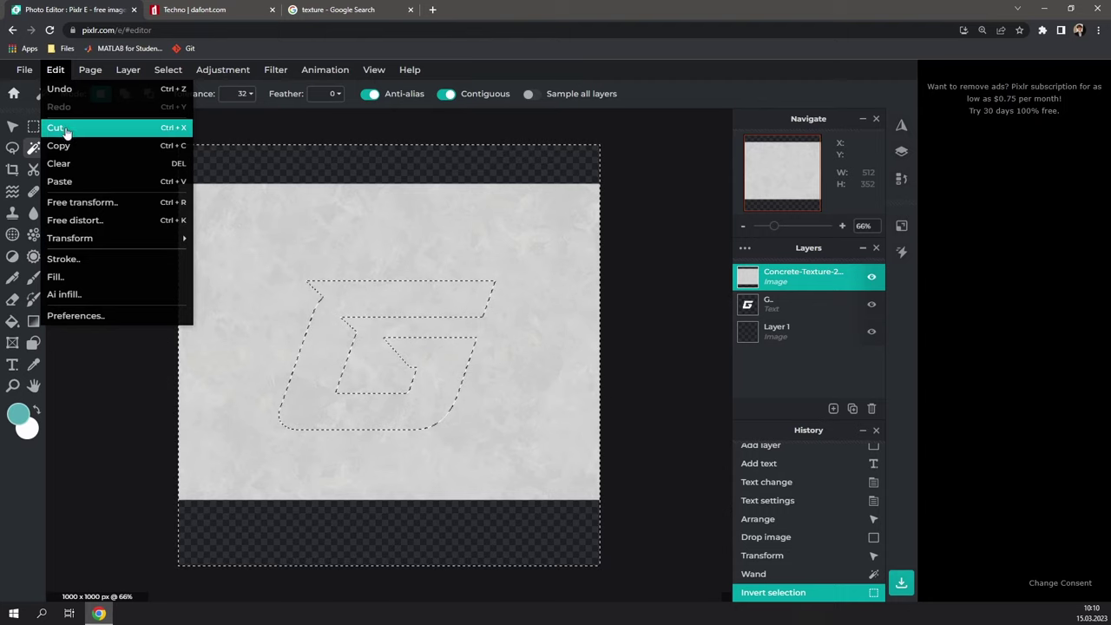
click(72, 130)
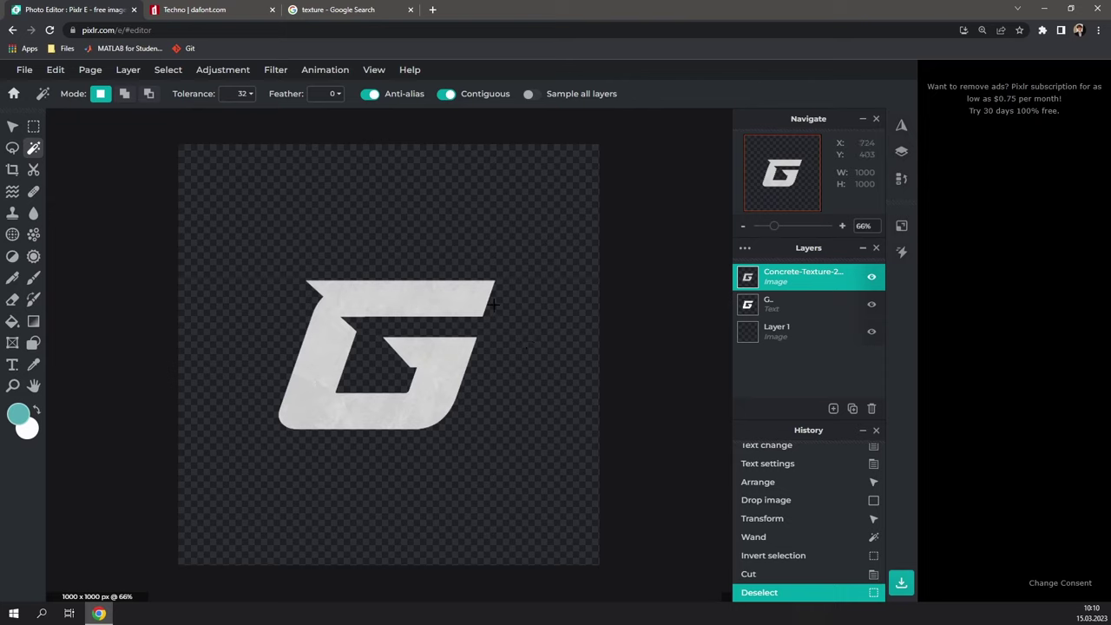
click(811, 303)
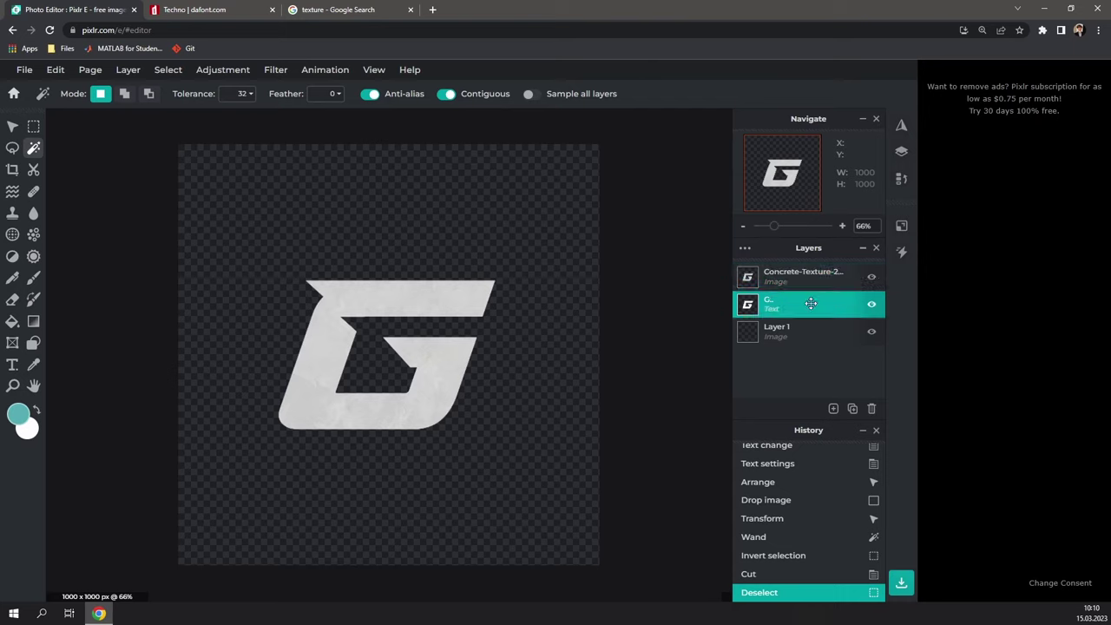
click(872, 306)
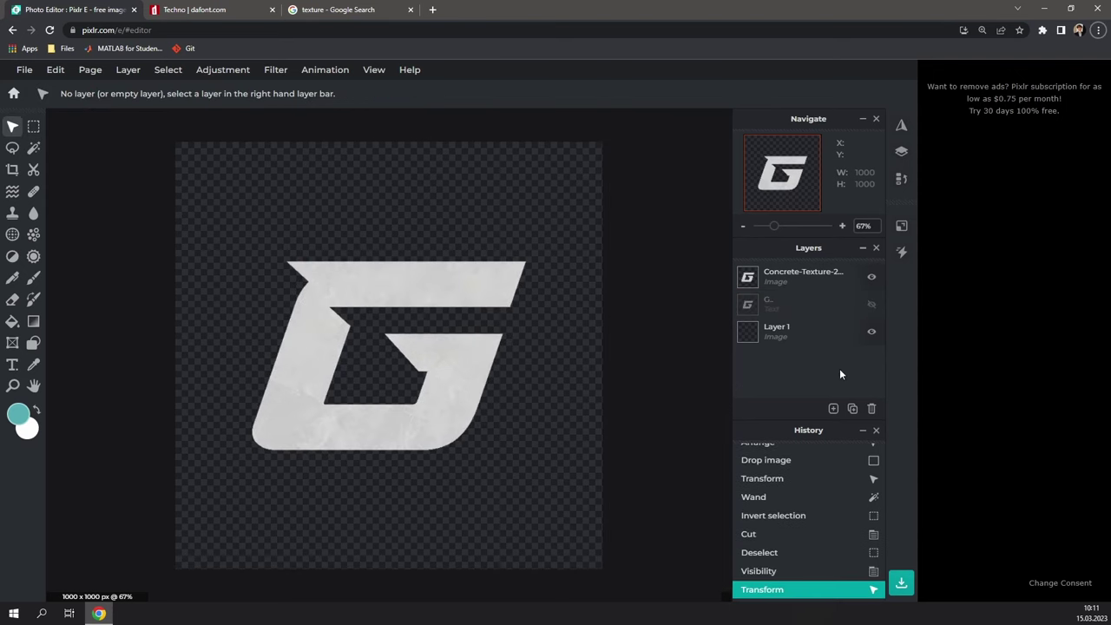
Search Google Images for 'galaxy background image'.
click(364, 9)
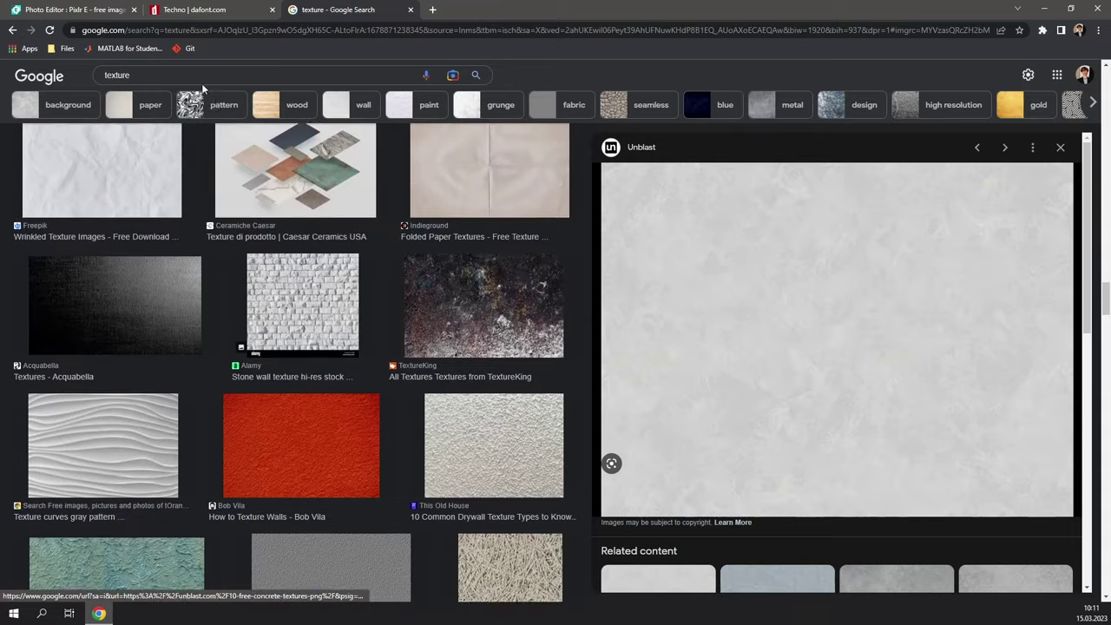
click(197, 76)
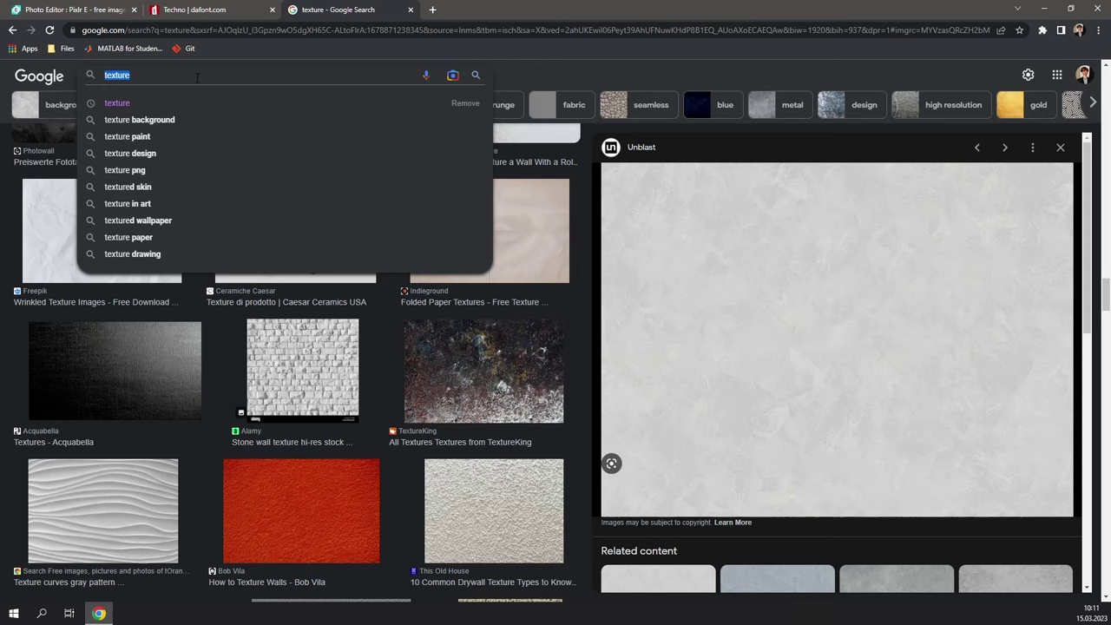
text(galaxy bac)
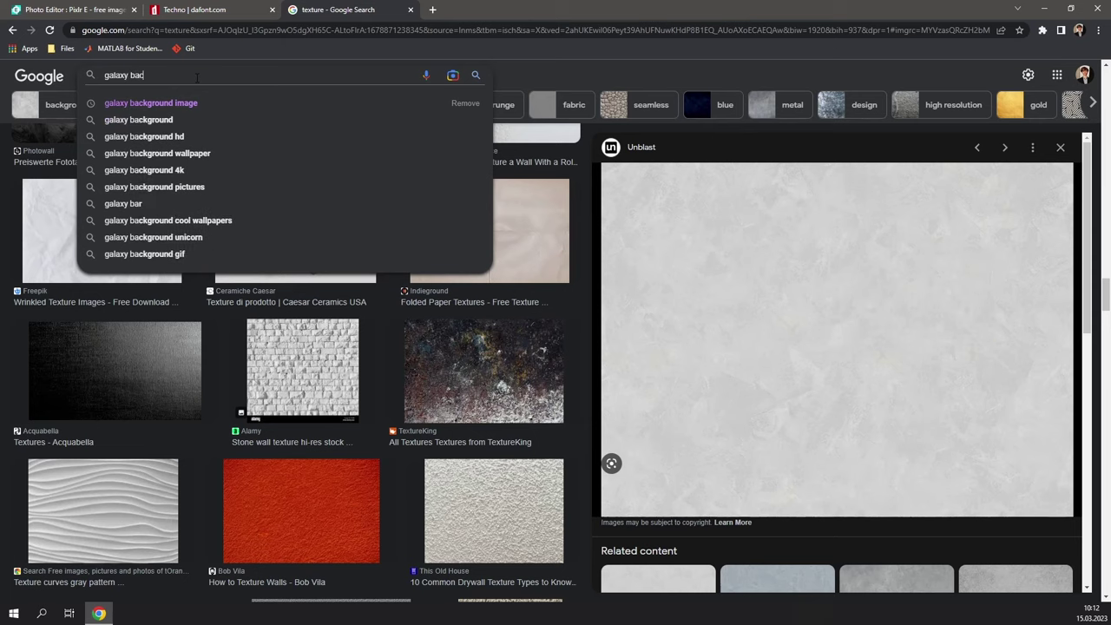
click(212, 102)
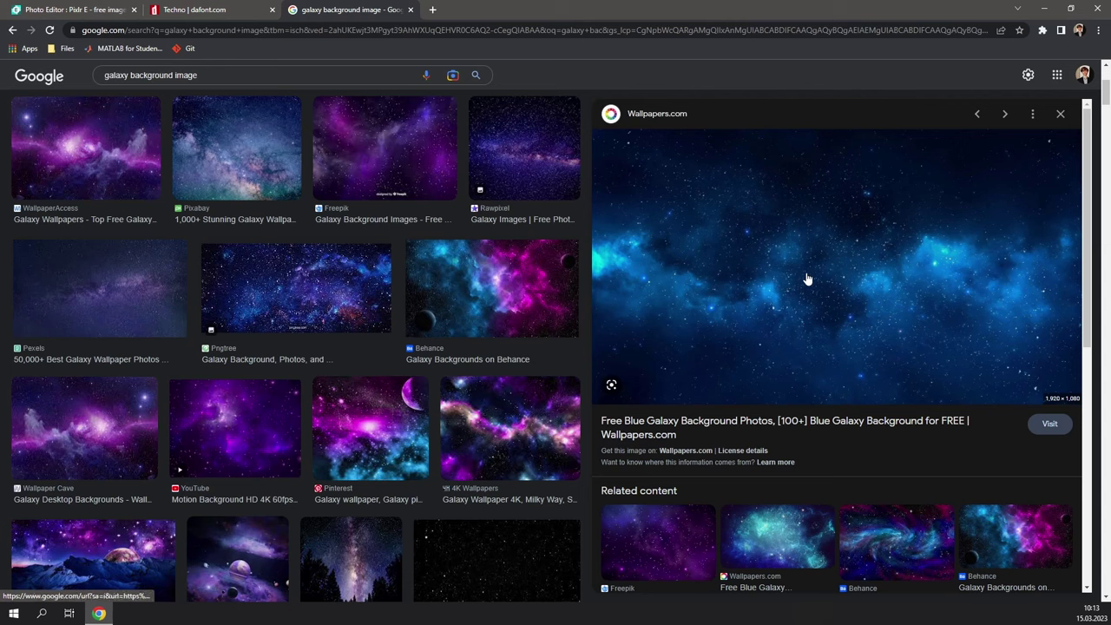
Save the blue galaxy image to the desktop and drop it onto Pixlr E.
right_click(808, 279)
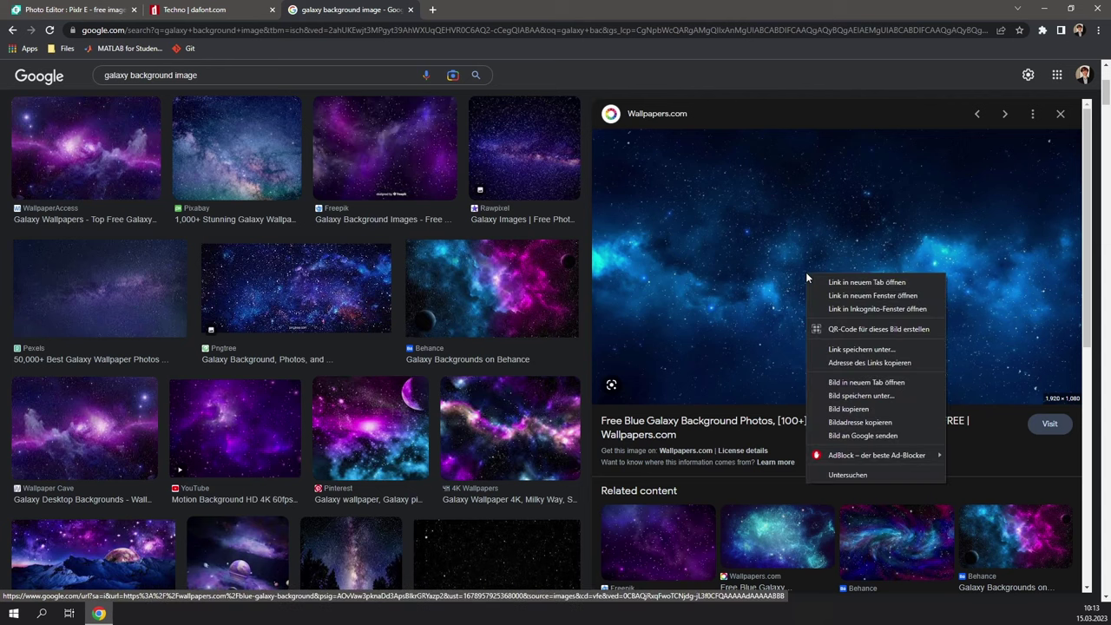
click(890, 398)
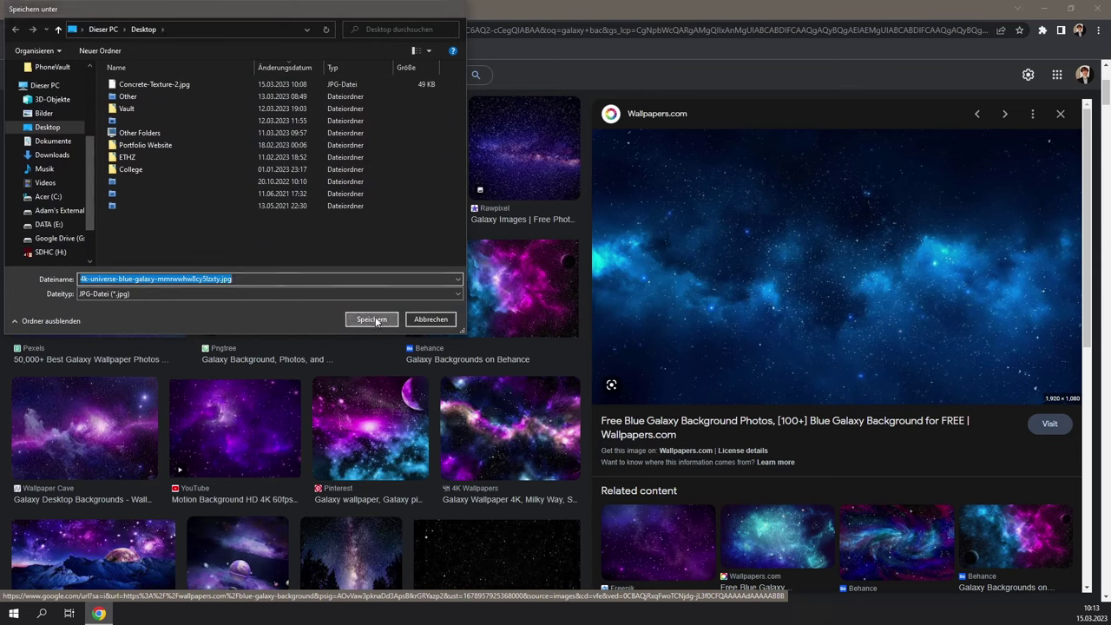
click(371, 319)
drag(22, 558, 411, 403)
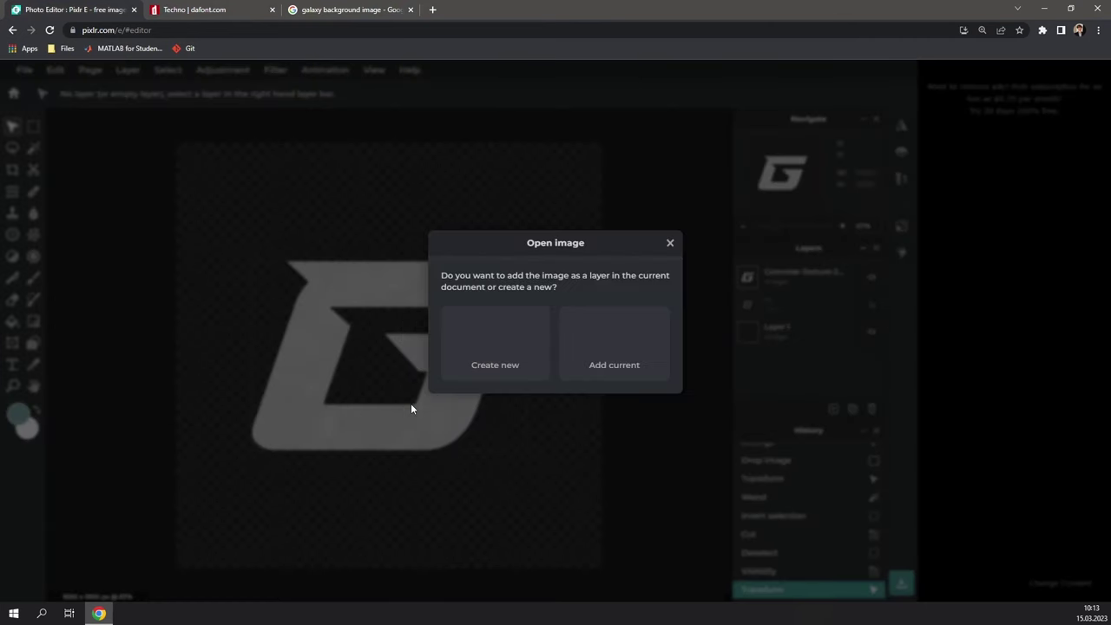
Add the saved galaxy image as a layer and shrink it slightly.
click(615, 343)
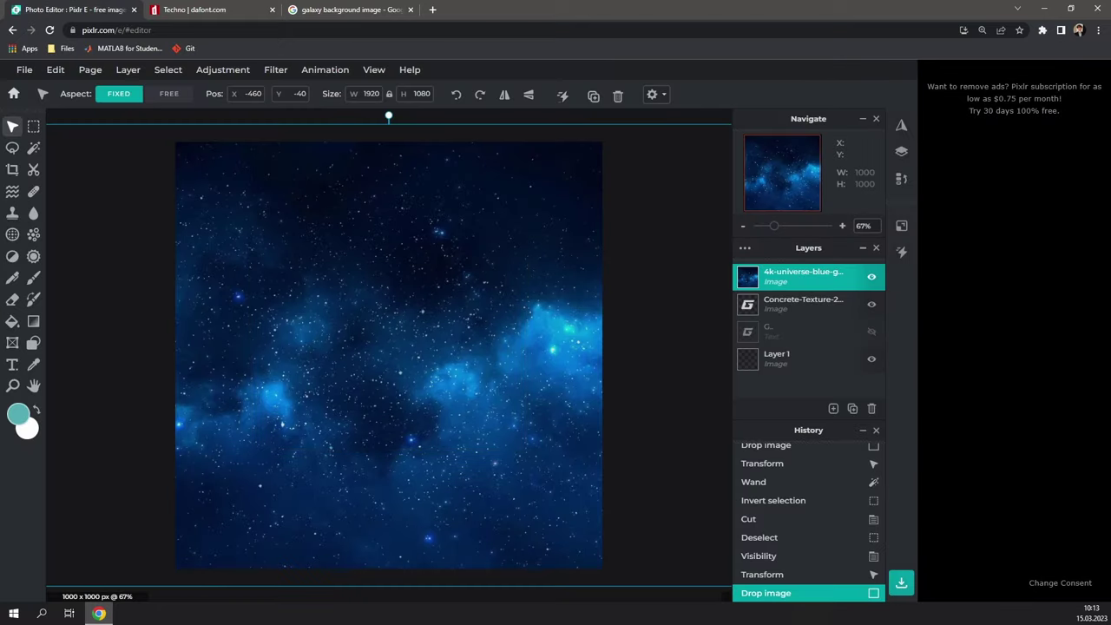
scroll(558, 189, down, 2)
click(538, 249)
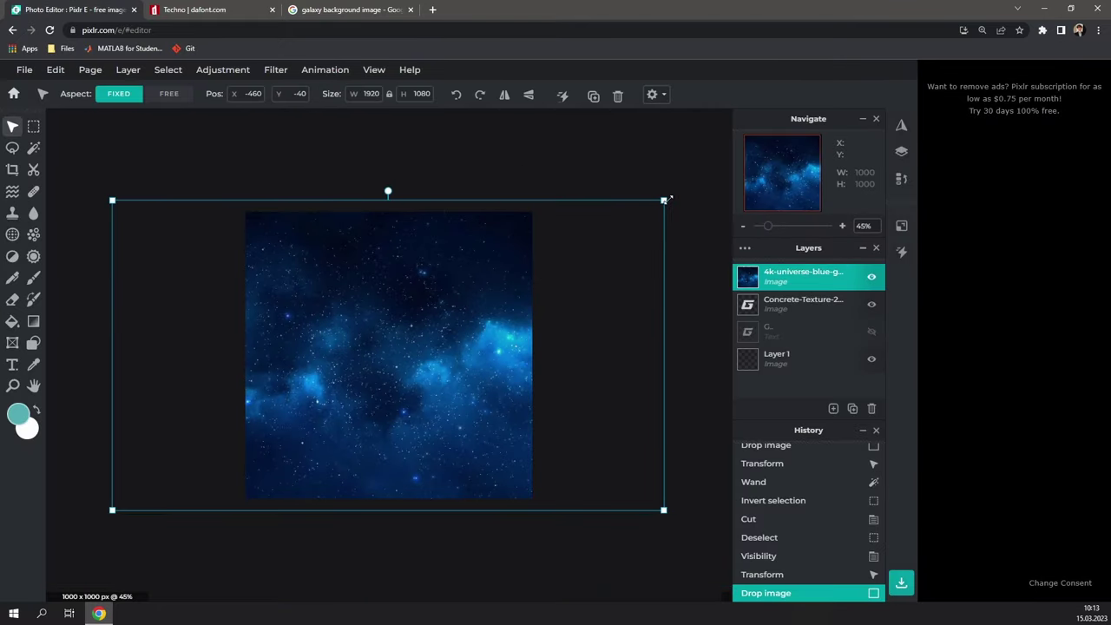
drag(663, 198, 645, 211)
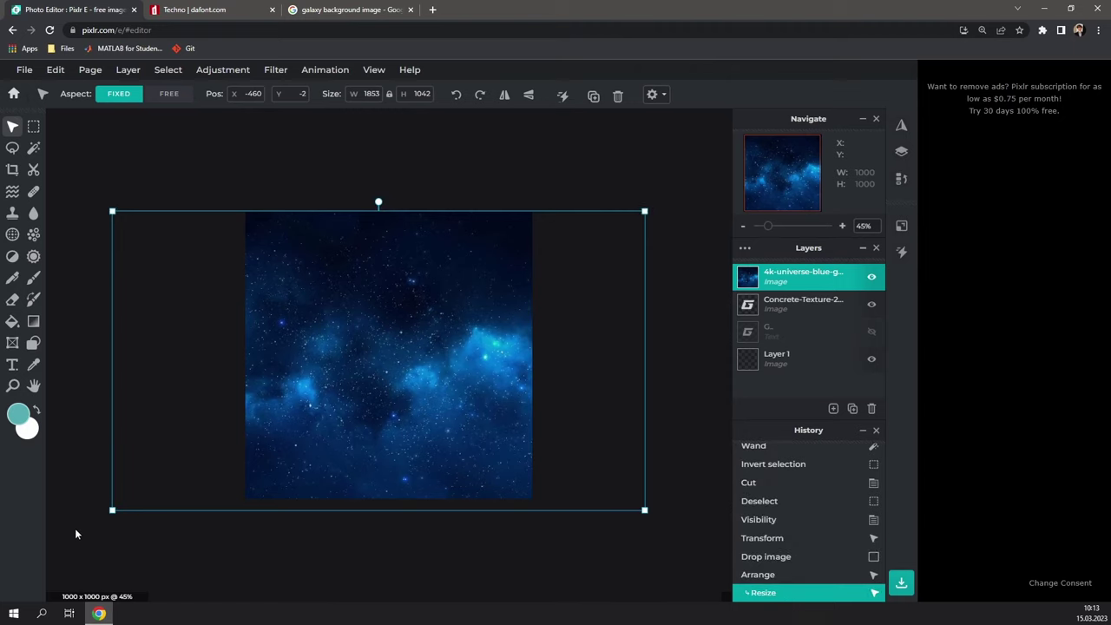
drag(110, 508, 129, 499)
click(792, 278)
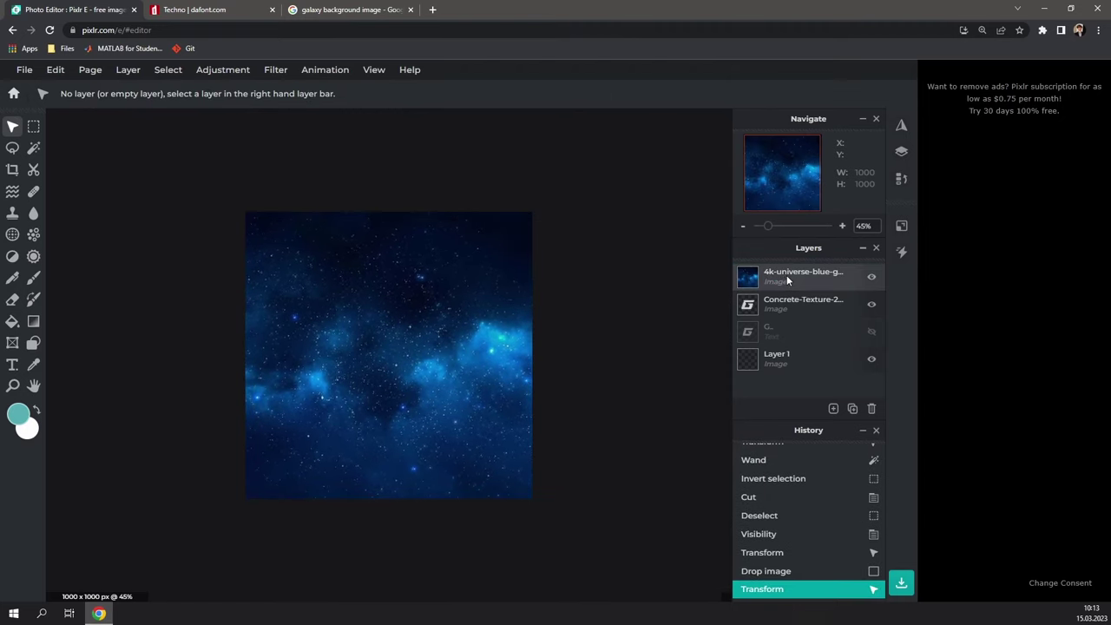
Move the 4k-universe galaxy layer below Concrete-Texture and select it.
drag(793, 278, 790, 318)
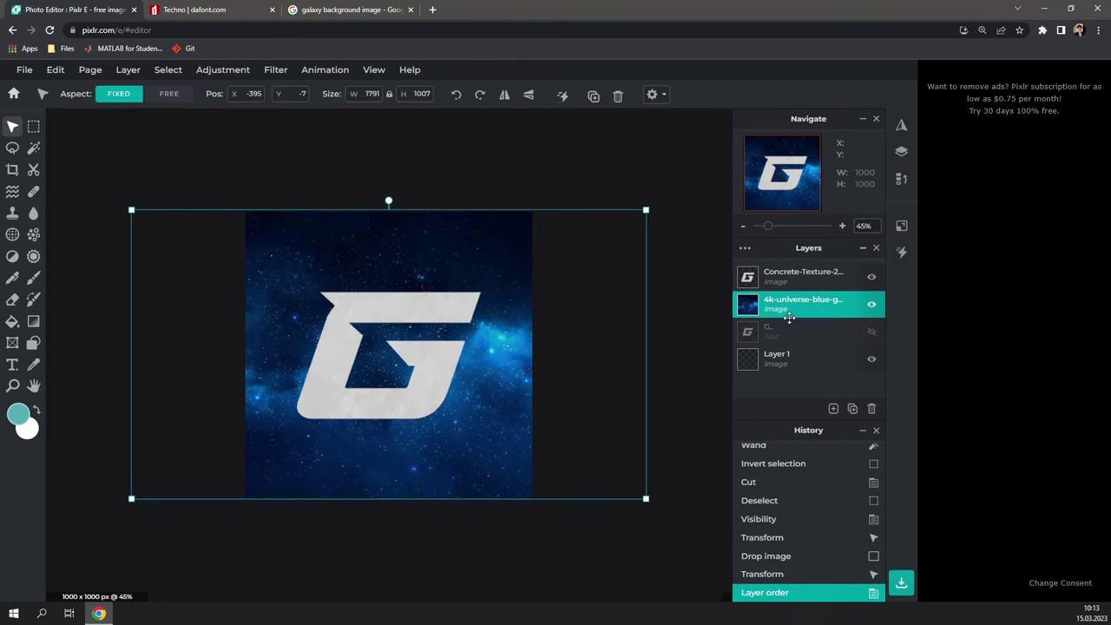
click(710, 297)
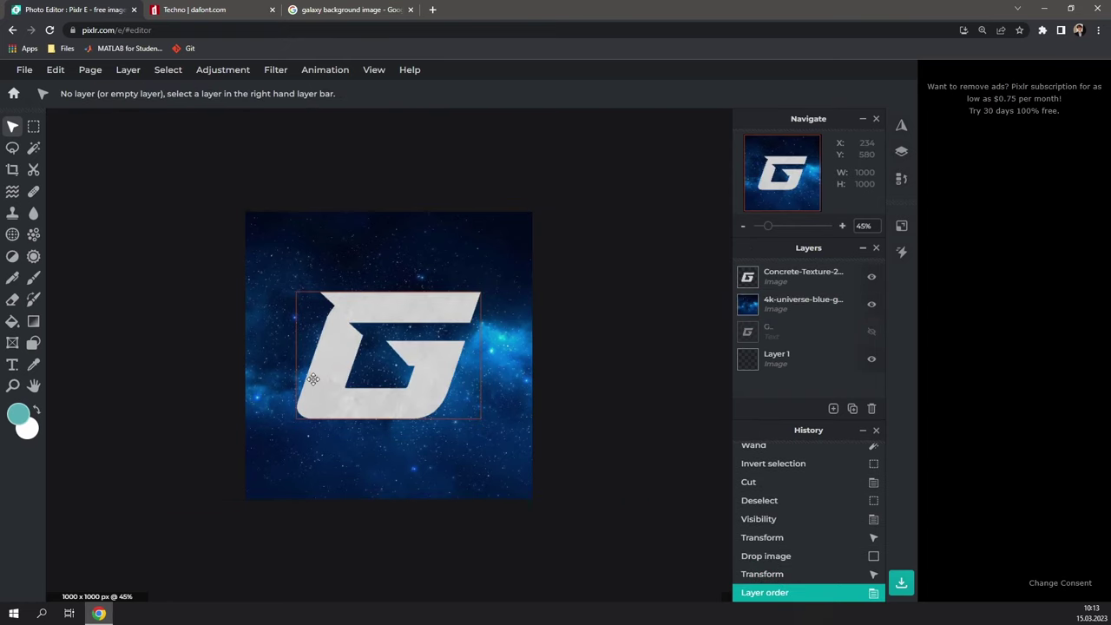
scroll(528, 287, up, 2)
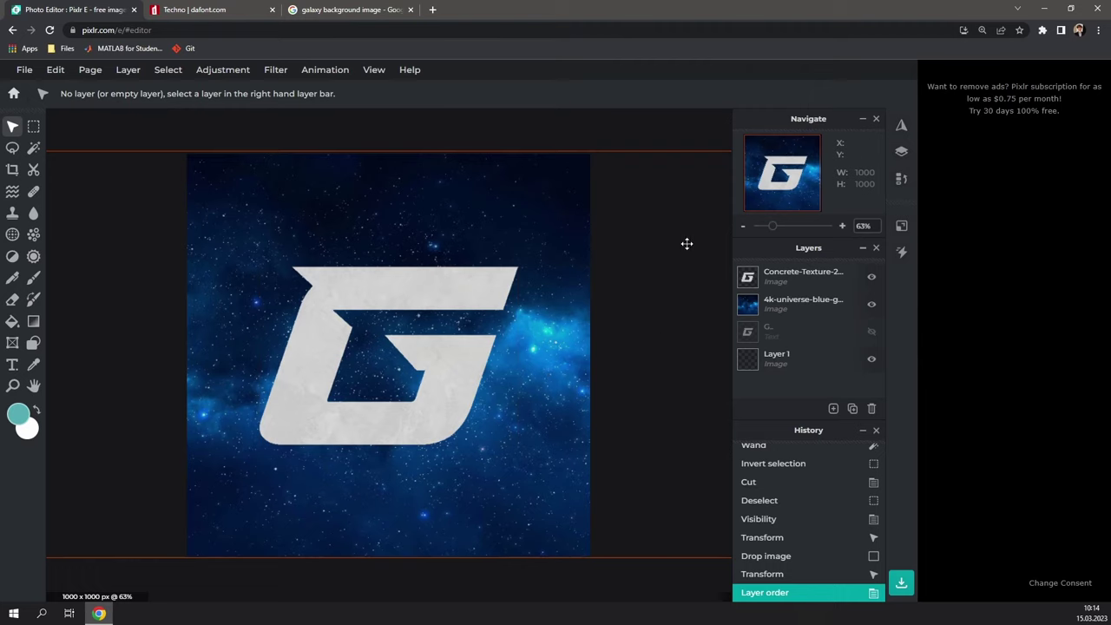
click(792, 301)
Apply Hue and saturation to the galaxy layer: Hue -5, Saturation 37, Lightness -2.
click(219, 73)
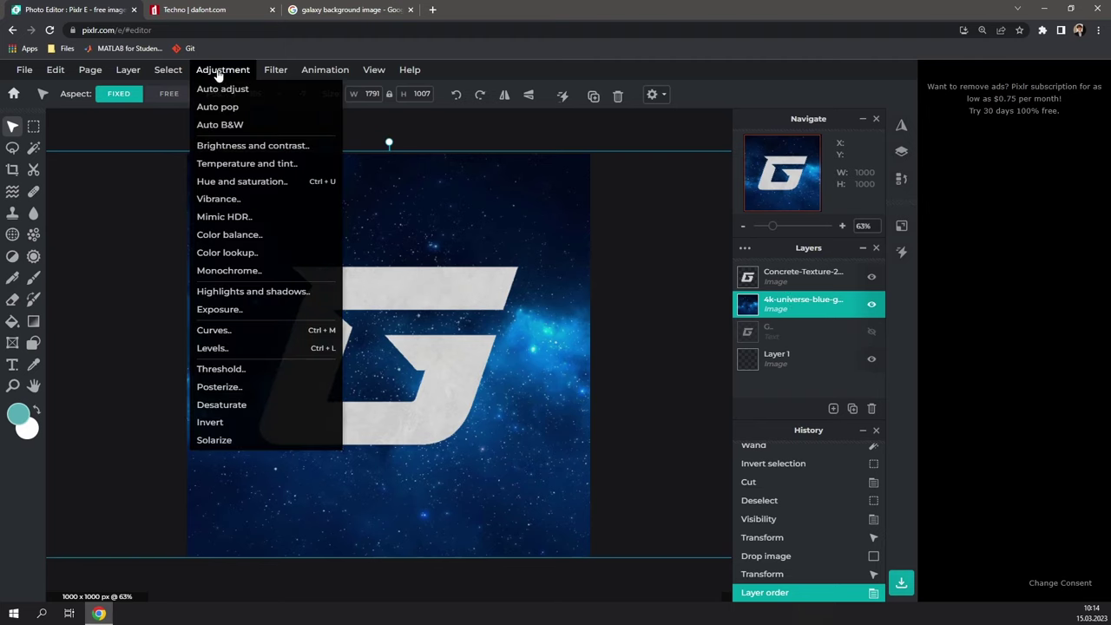
click(241, 183)
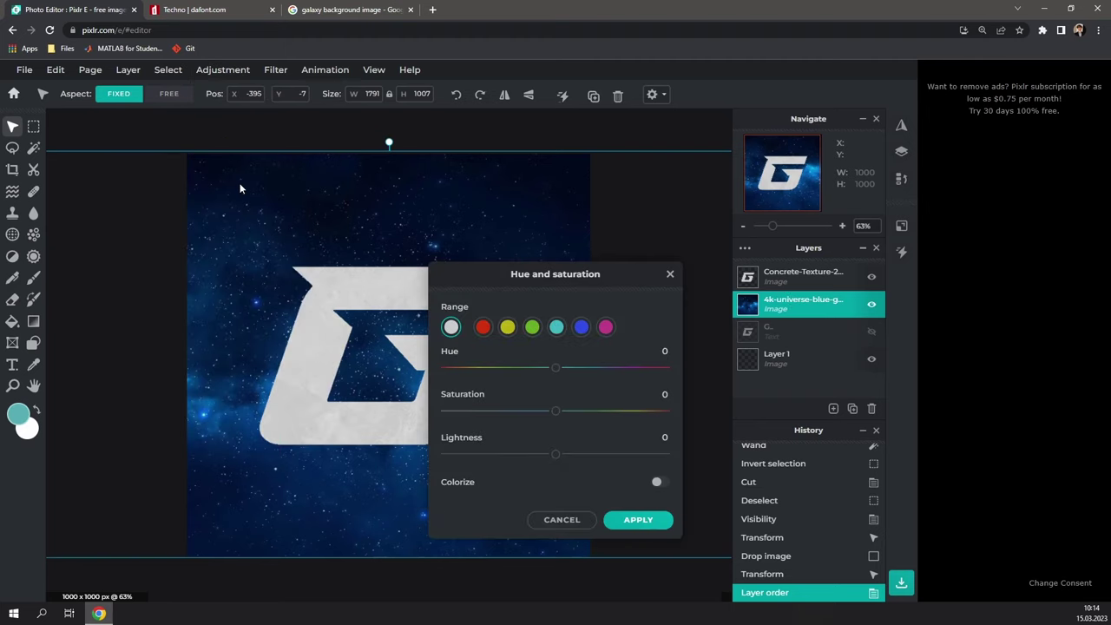
drag(496, 289, 694, 227)
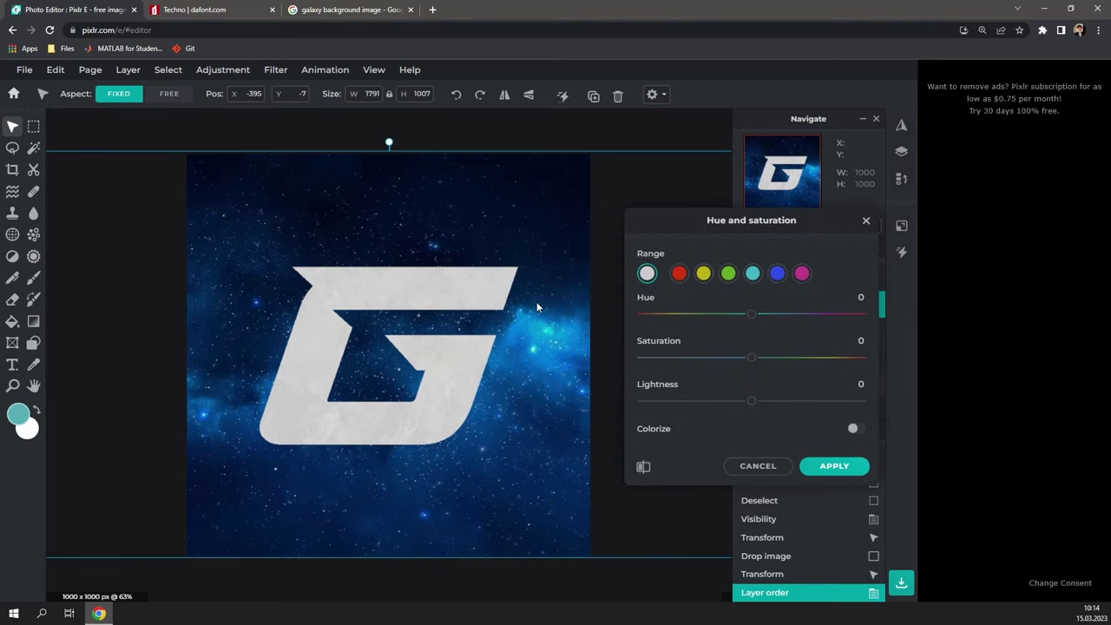
click(752, 314)
click(780, 357)
click(729, 315)
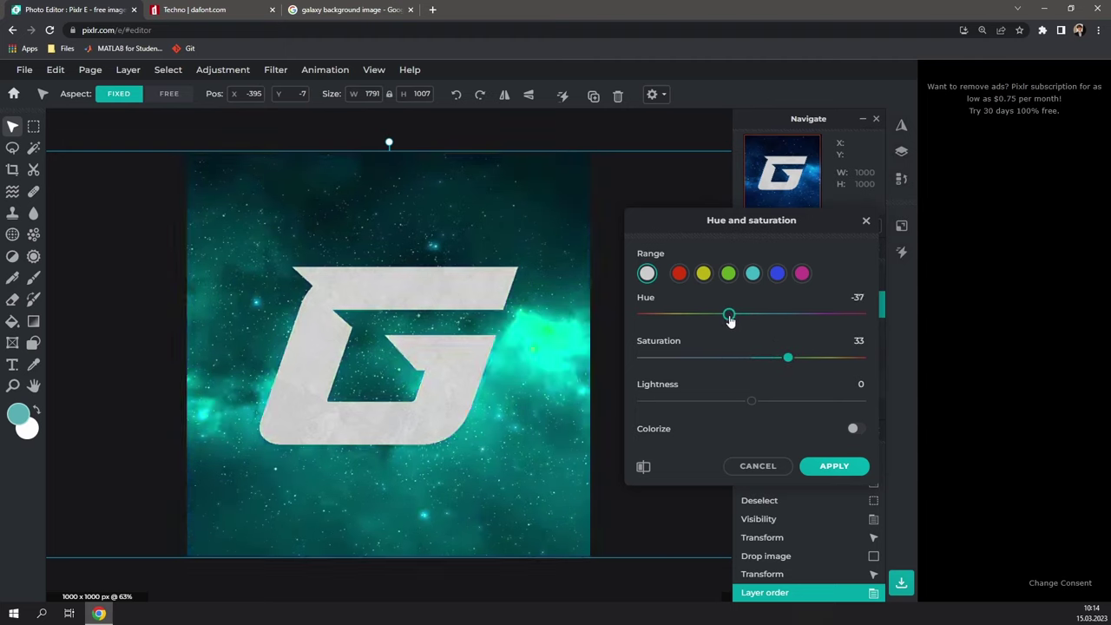
click(748, 314)
click(807, 358)
click(793, 358)
mouse_move(752, 401)
mouse_down()
mouse_move(762, 401)
mouse_move(748, 401)
mouse_up()
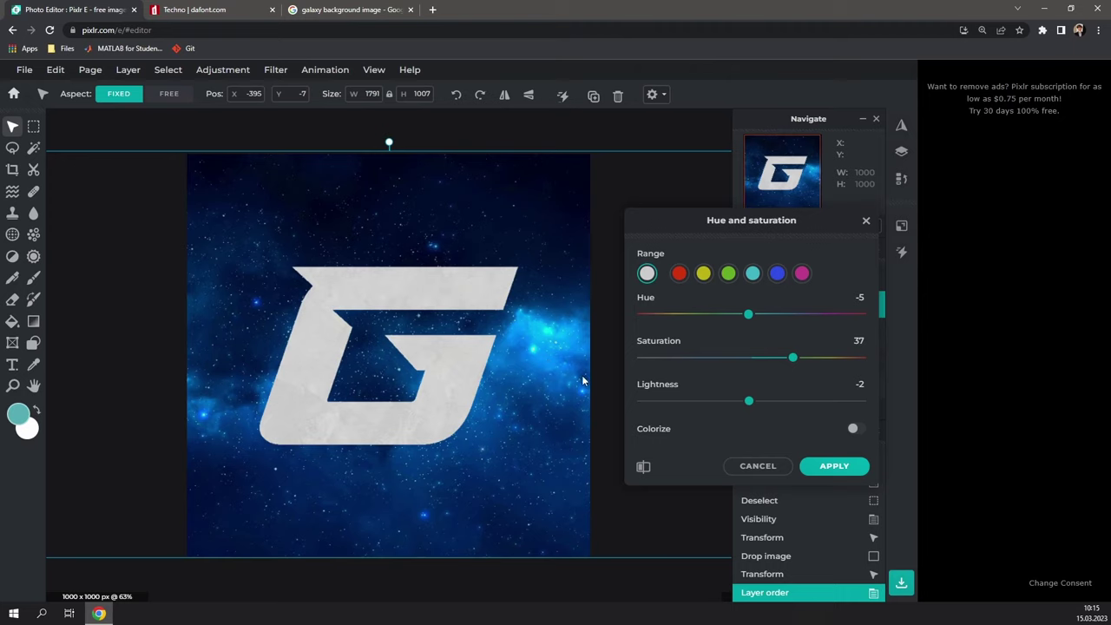
click(834, 467)
Colorize the Concrete-Texture G light blue with Hue 18, Saturation 100, Lightness -8.
click(305, 336)
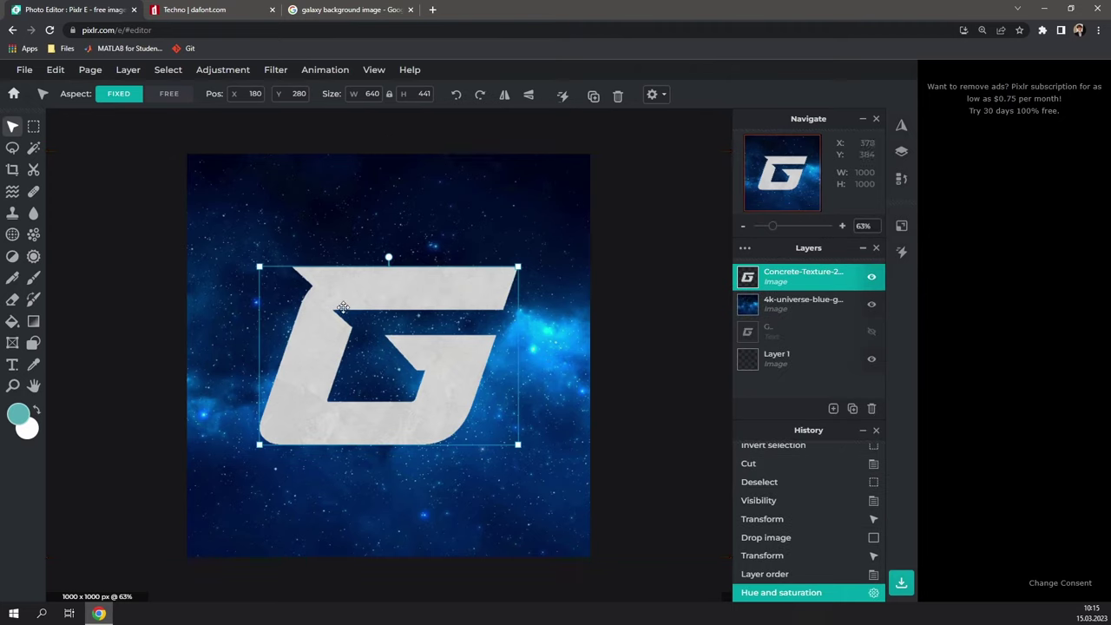
click(224, 73)
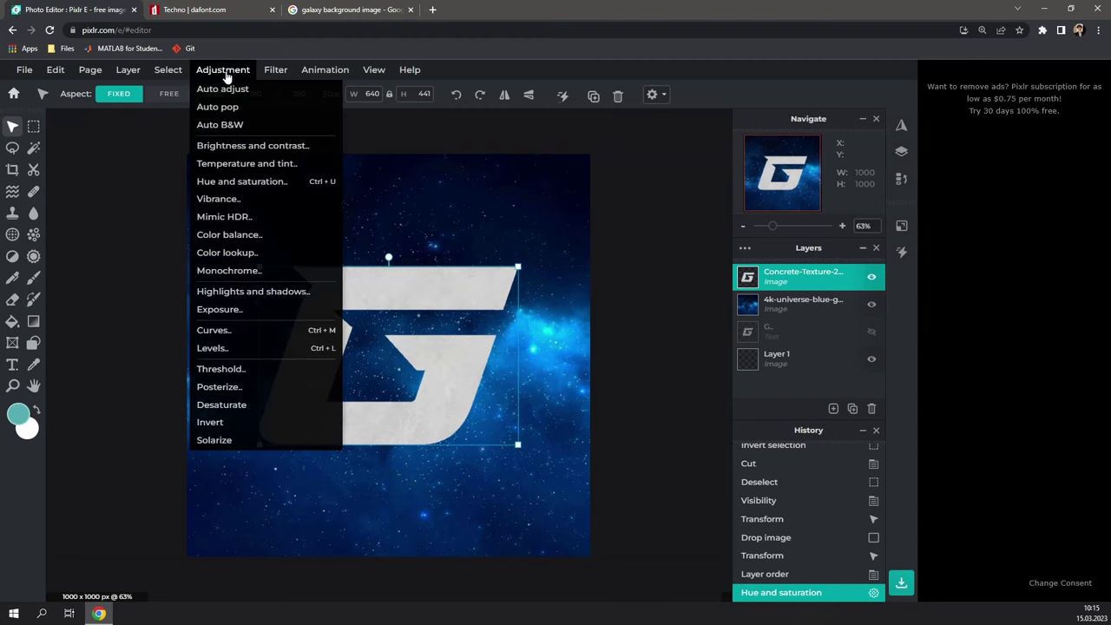
click(230, 182)
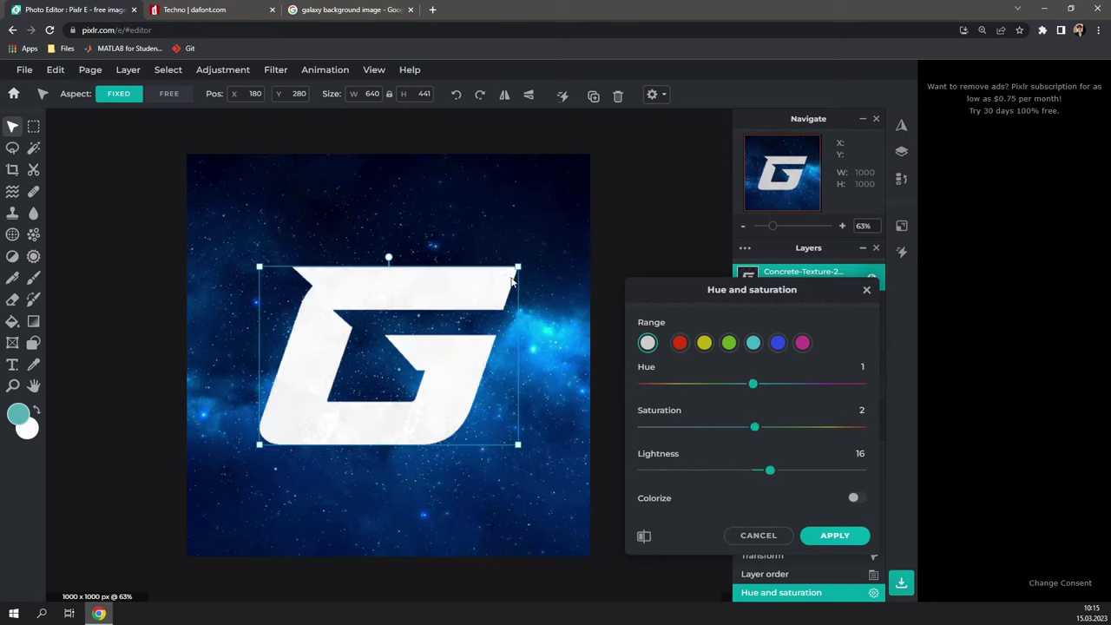
mouse_move(753, 384)
mouse_down()
mouse_move(776, 390)
mouse_move(759, 390)
mouse_up()
mouse_move(756, 437)
mouse_down()
mouse_move(770, 436)
mouse_move(756, 437)
mouse_up()
click(856, 499)
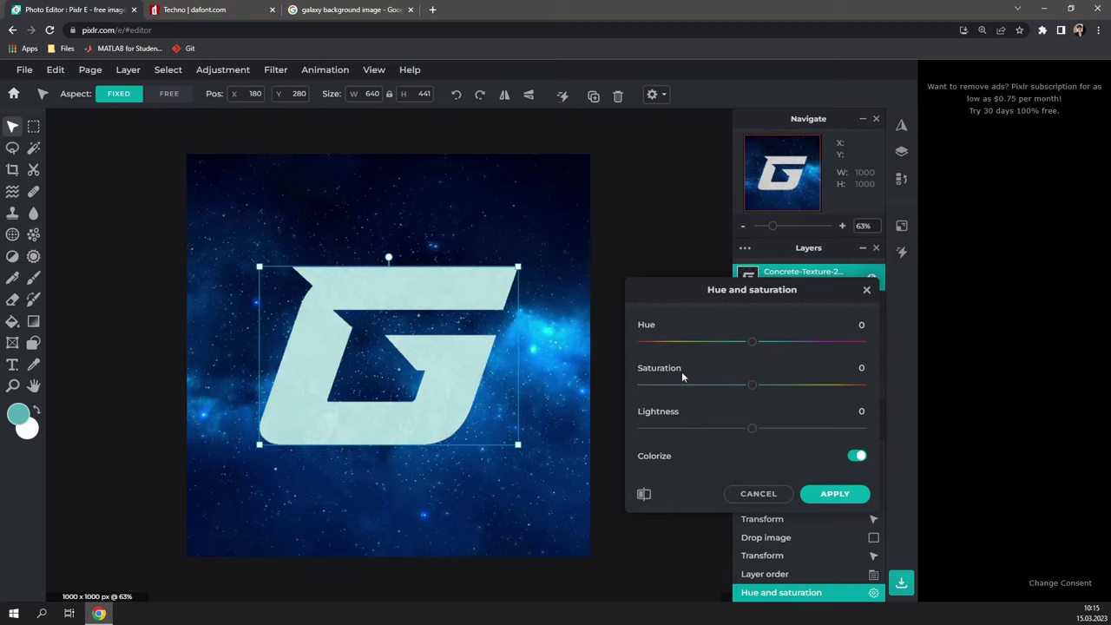
mouse_move(750, 343)
mouse_down()
mouse_move(798, 342)
mouse_move(759, 341)
mouse_move(771, 346)
mouse_up()
drag(847, 385, 863, 385)
mouse_move(752, 428)
mouse_down()
mouse_move(720, 430)
mouse_move(743, 429)
mouse_up()
drag(771, 343, 764, 344)
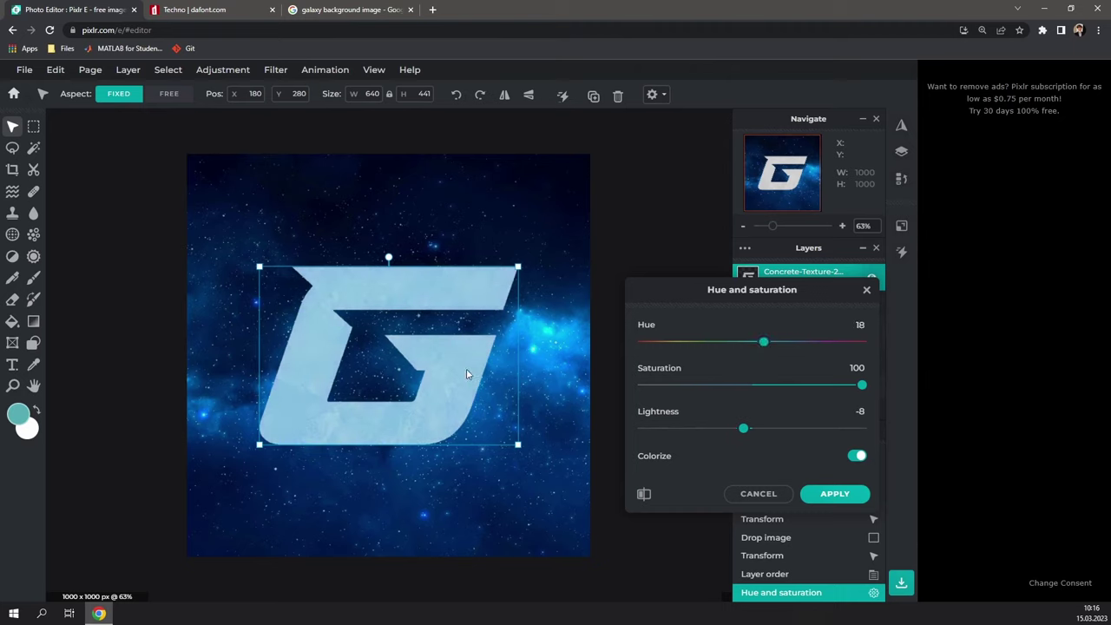
click(832, 495)
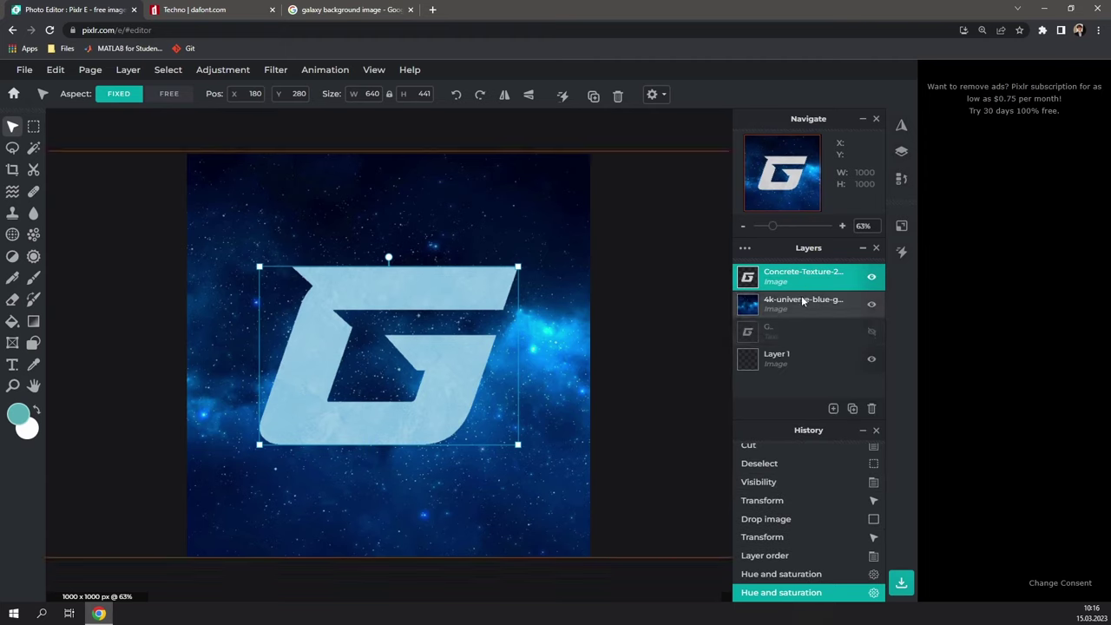
Give the G a drop shadow (54% opacity, 21px blur, 20px offsets), then reselect its layer.
click(276, 69)
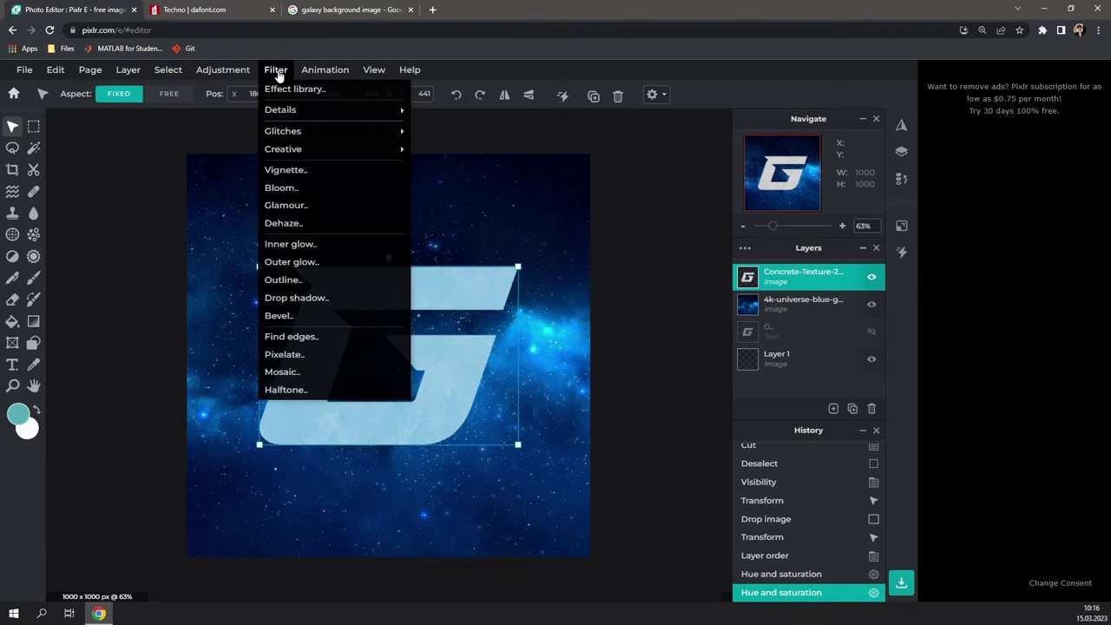
click(316, 300)
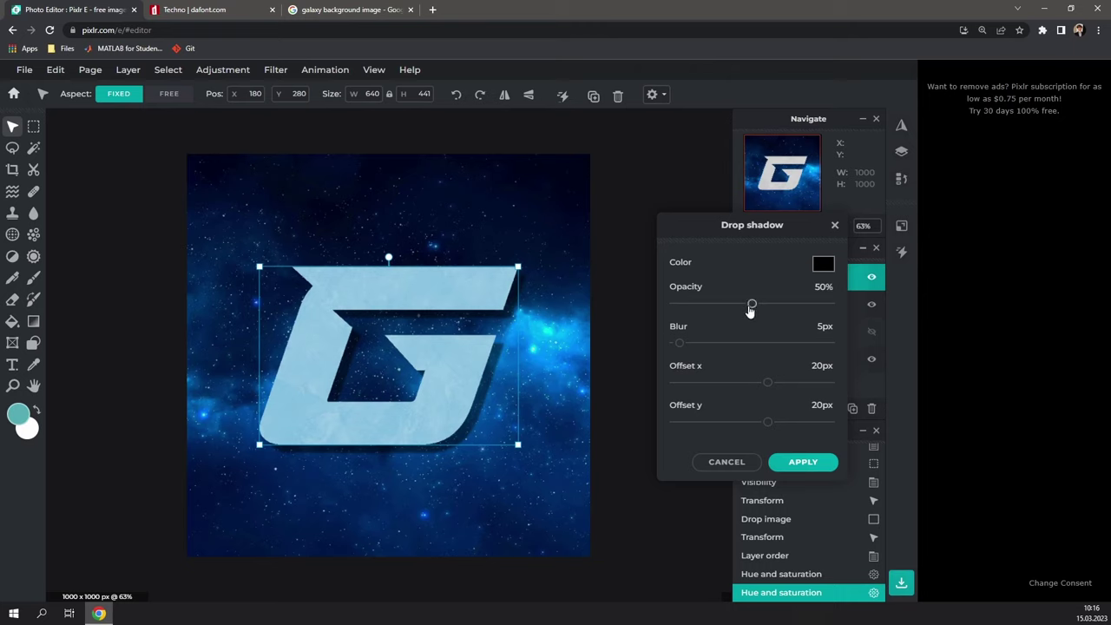
drag(680, 344, 691, 344)
mouse_move(760, 310)
mouse_down()
mouse_move(776, 309)
mouse_move(761, 311)
mouse_up()
drag(690, 344, 698, 344)
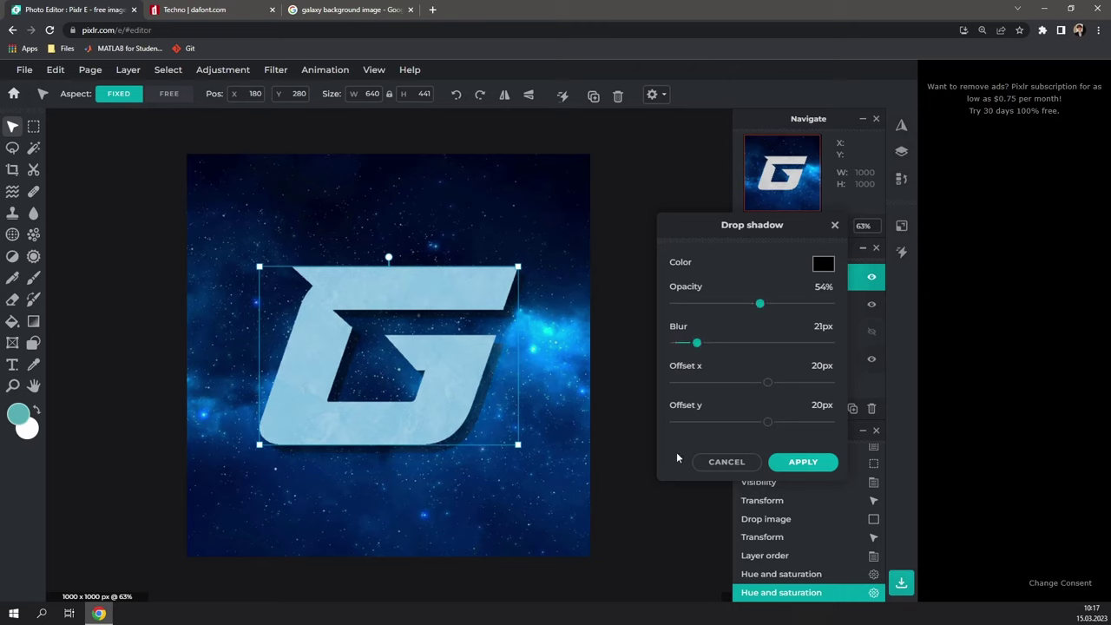
click(804, 462)
click(680, 364)
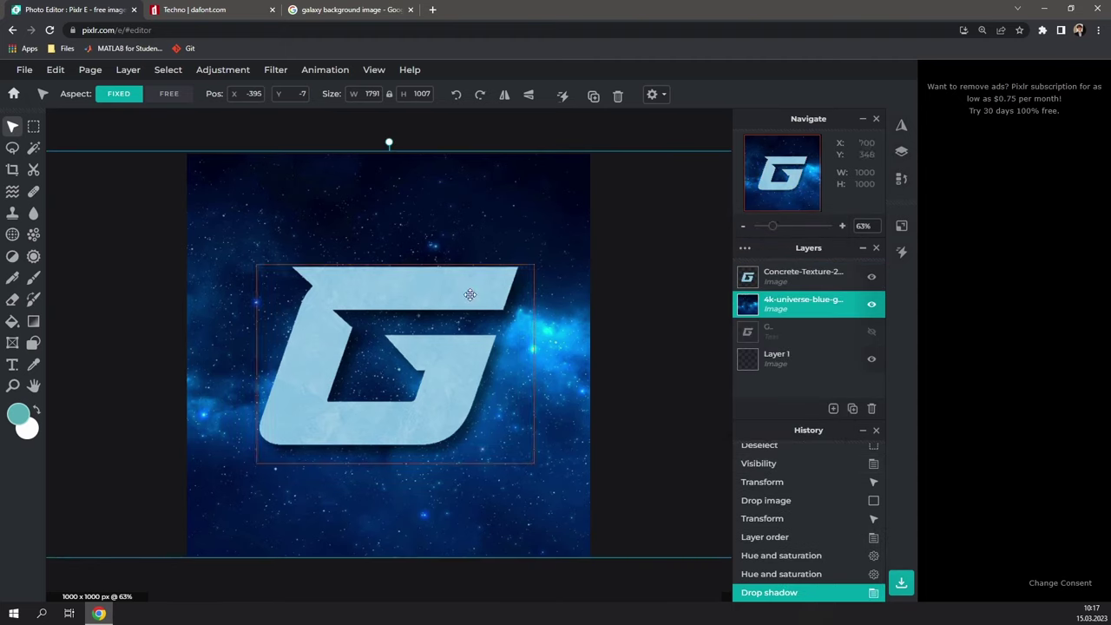
click(798, 281)
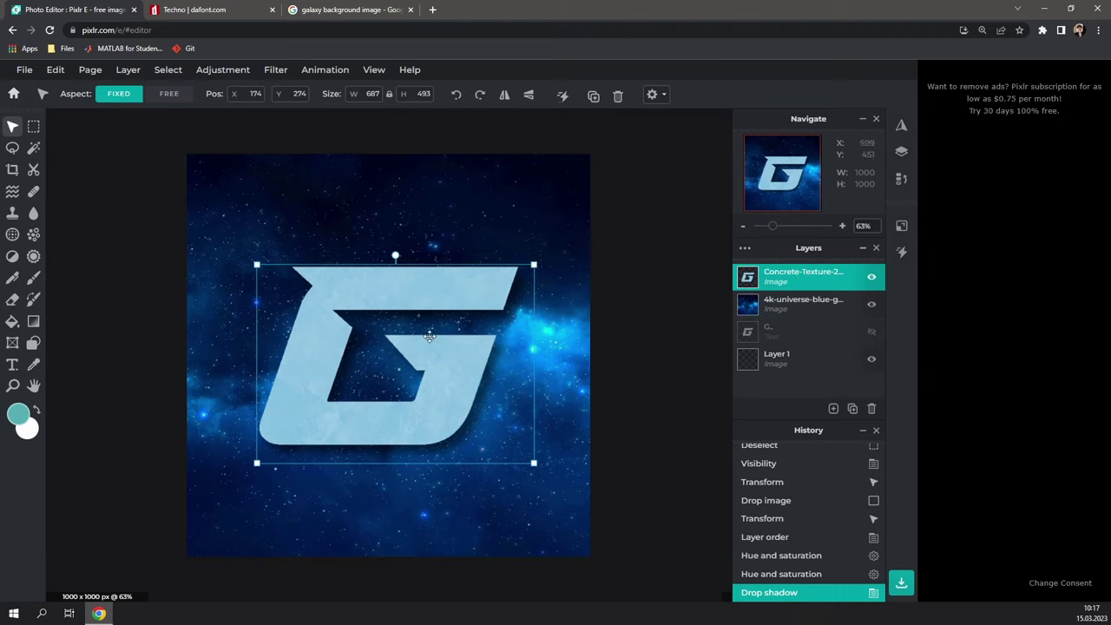
Bevel the G with size 13px, depth 6%, highlight opacity 0%, shadow opacity 51%.
click(271, 72)
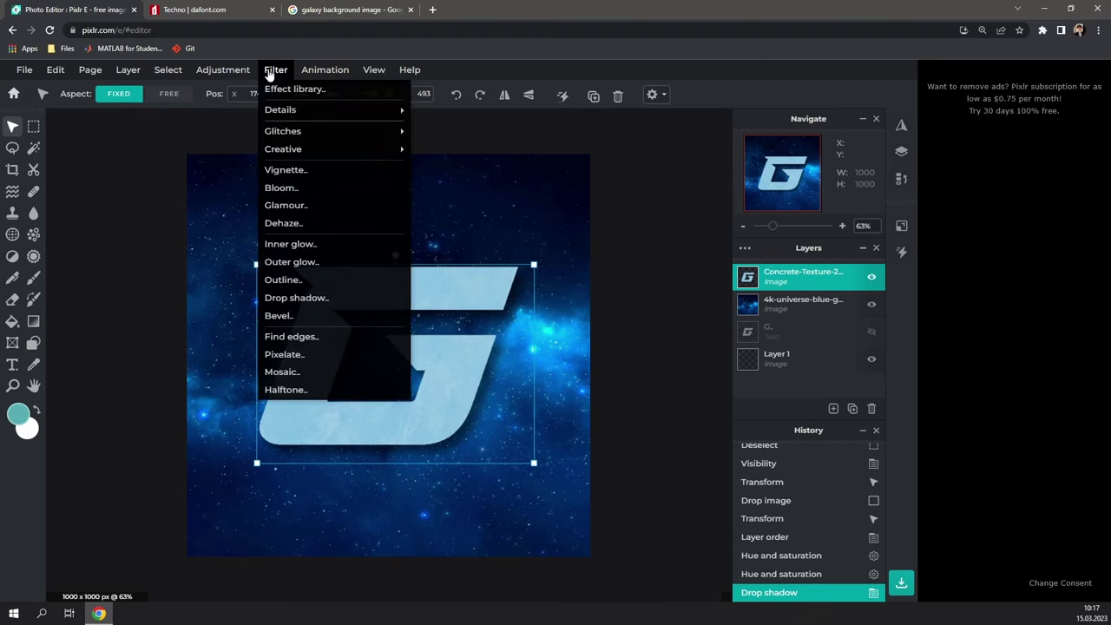
click(342, 319)
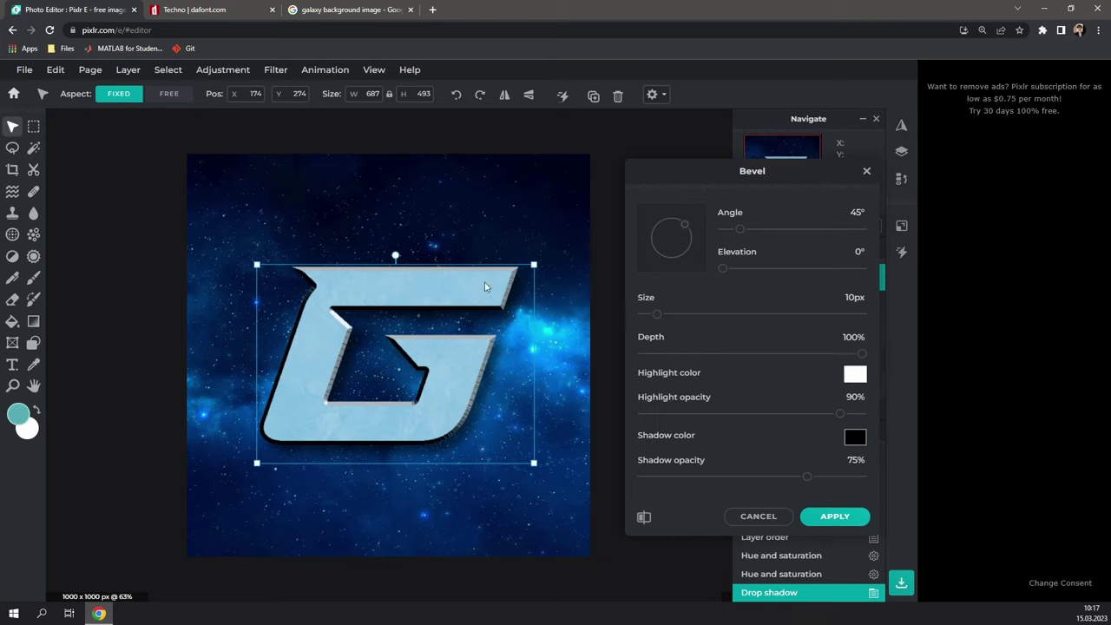
click(661, 313)
drag(691, 354, 644, 354)
click(663, 313)
click(654, 355)
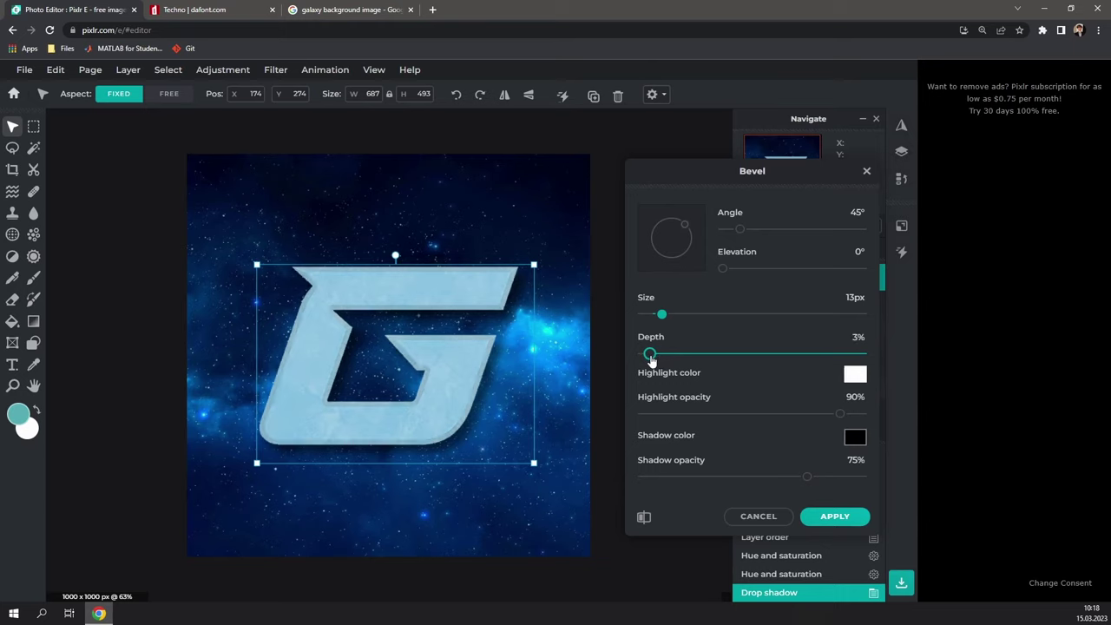
click(643, 413)
click(772, 476)
click(756, 476)
click(655, 354)
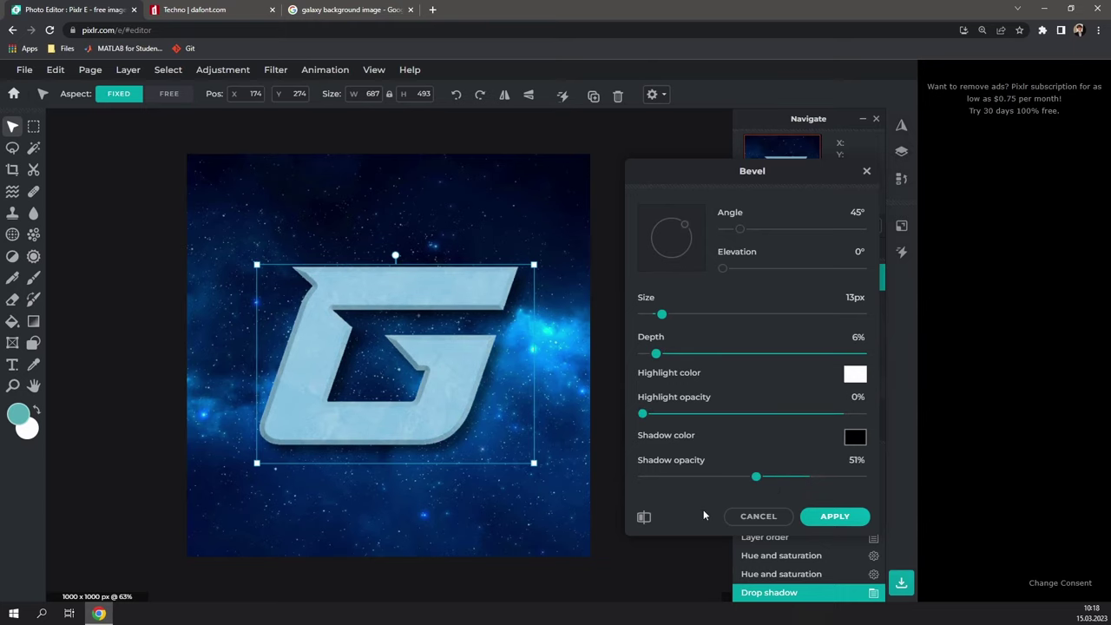
click(836, 517)
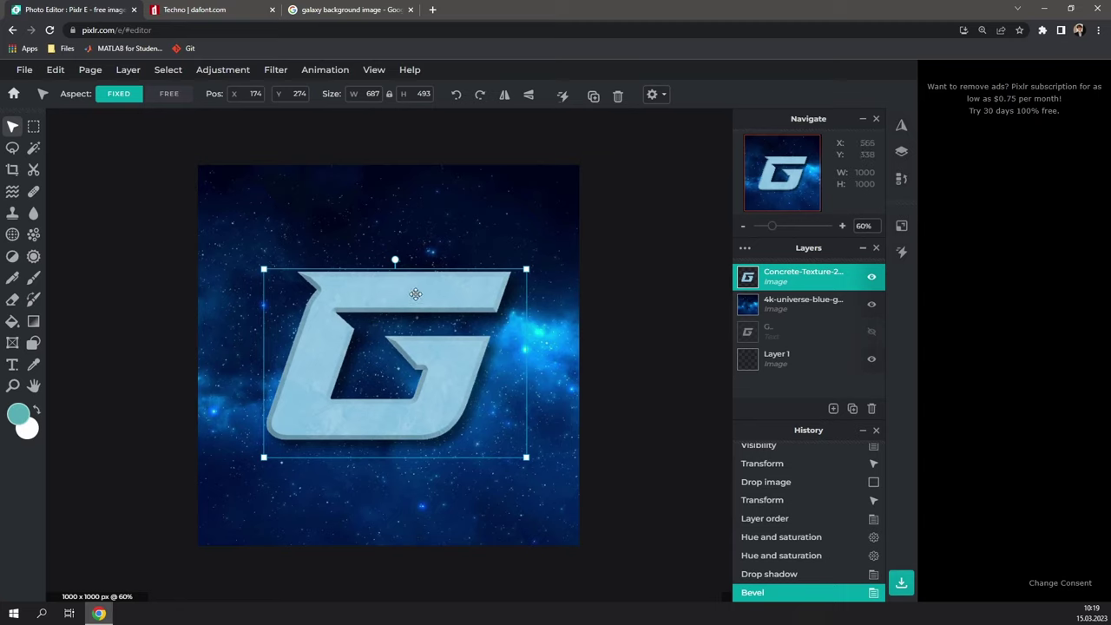
Apply a Vibrance boost of 69 to the G and nudge the letter slightly up-left.
click(210, 72)
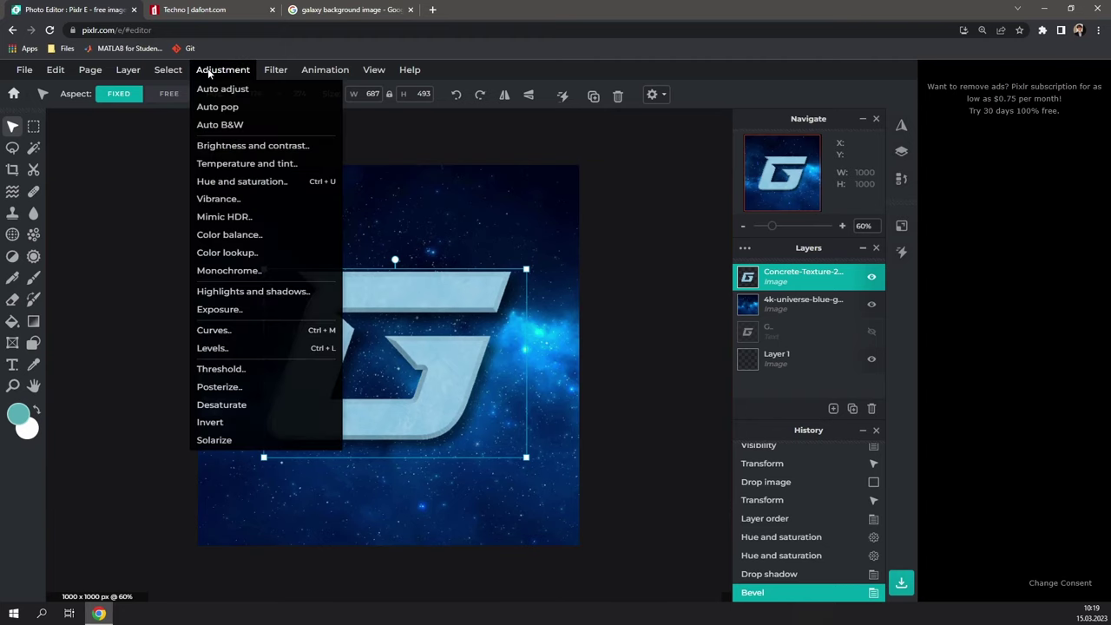
click(246, 202)
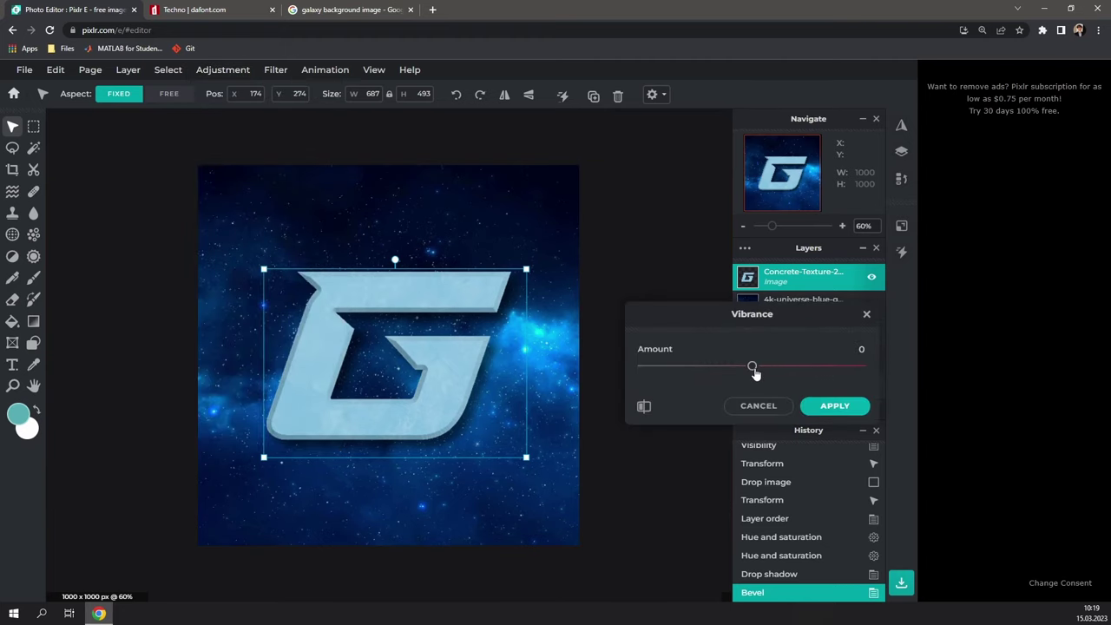
drag(754, 368, 877, 362)
click(835, 405)
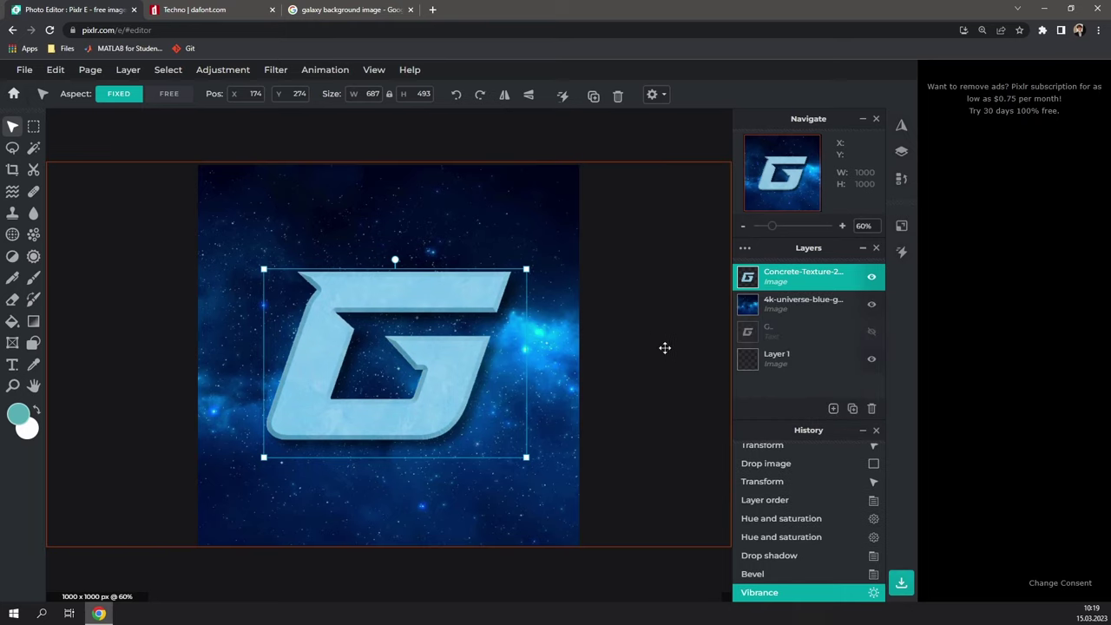
drag(461, 369, 452, 358)
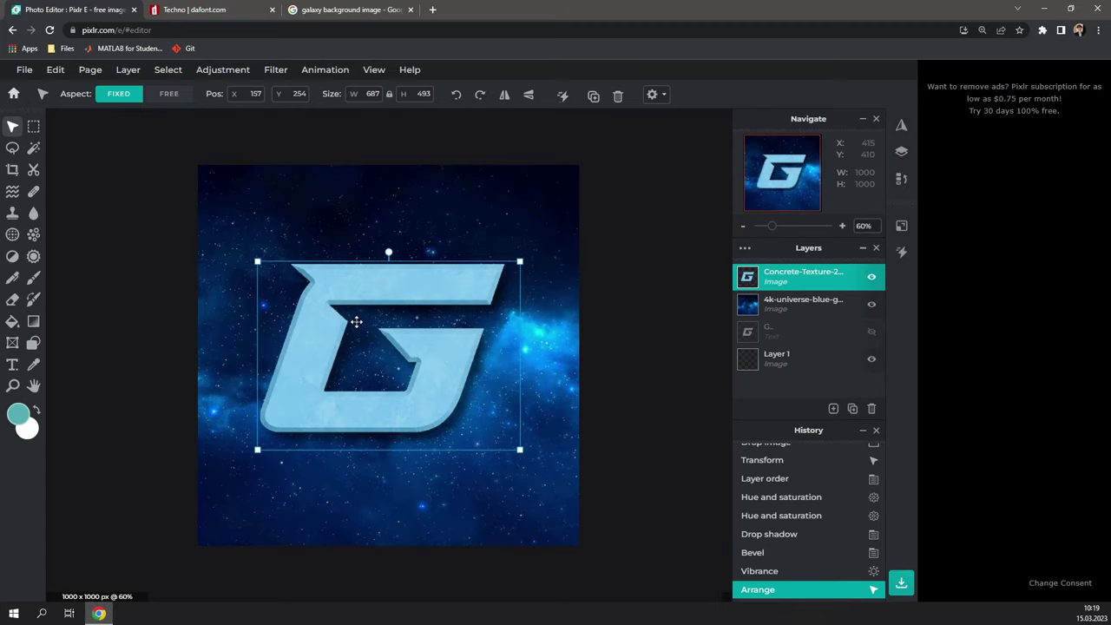
Apply Highlights and shadows to the G with Shadows -200 and Highlights lowered slightly.
click(223, 69)
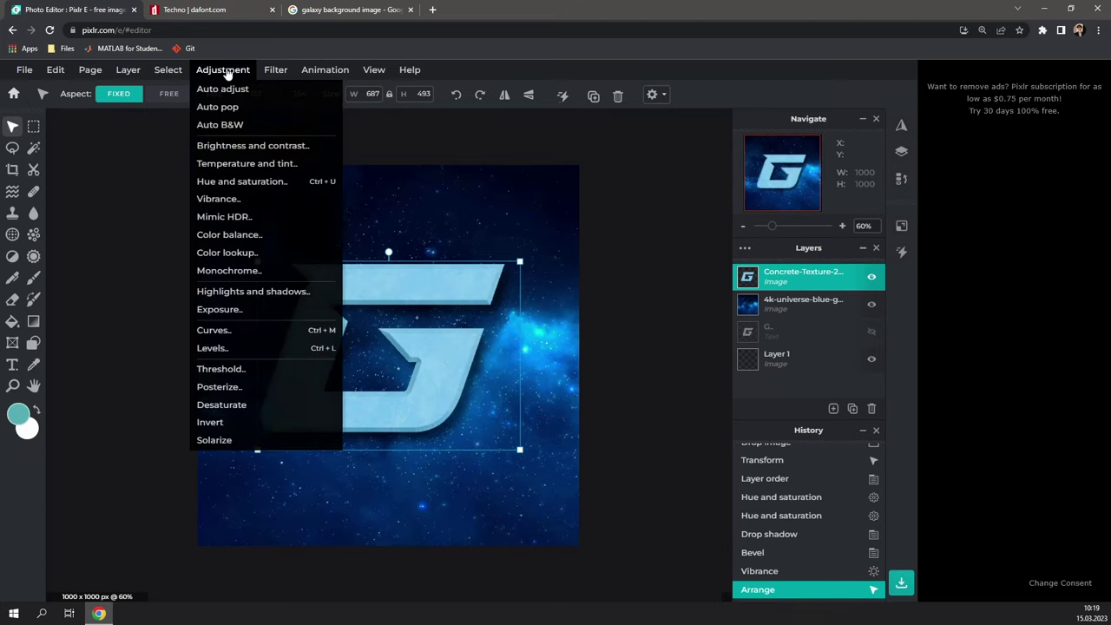
click(298, 294)
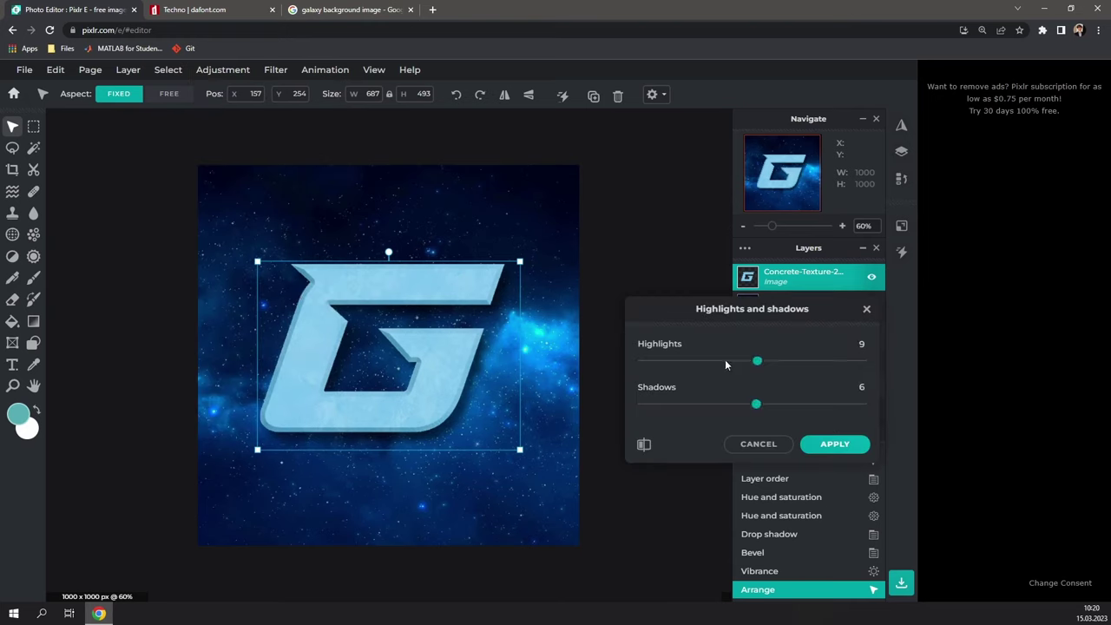
drag(756, 359, 714, 359)
drag(724, 401, 629, 404)
mouse_move(715, 360)
mouse_down()
mouse_move(778, 369)
mouse_move(719, 370)
mouse_up()
key(Return)
click(612, 244)
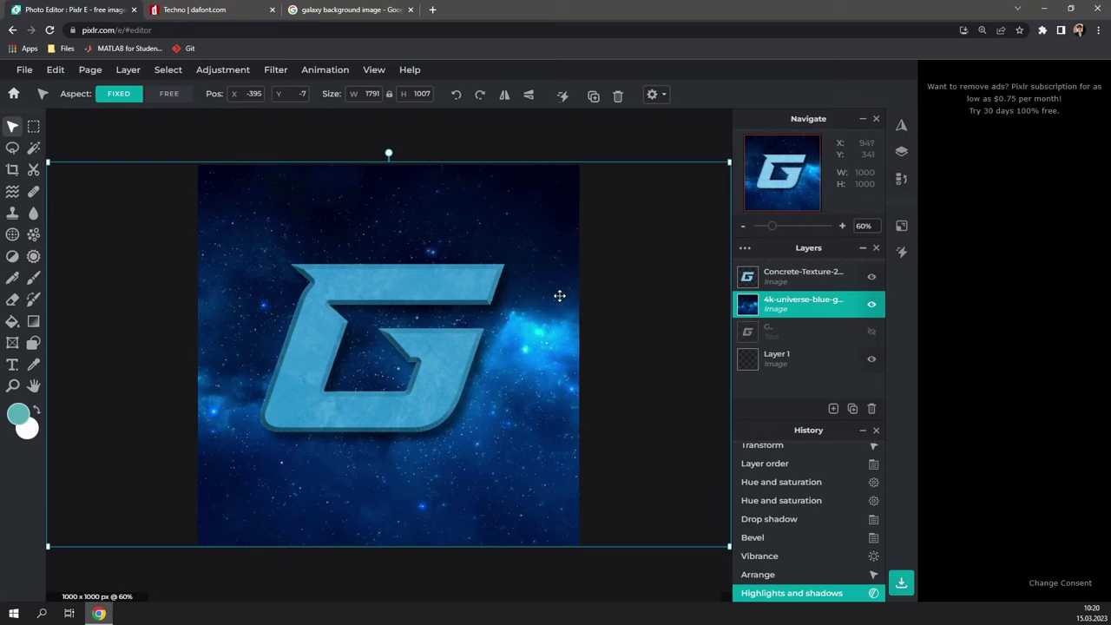
Apply a Vignette filter to the 4k-universe background with amount around 51.
click(278, 76)
click(301, 172)
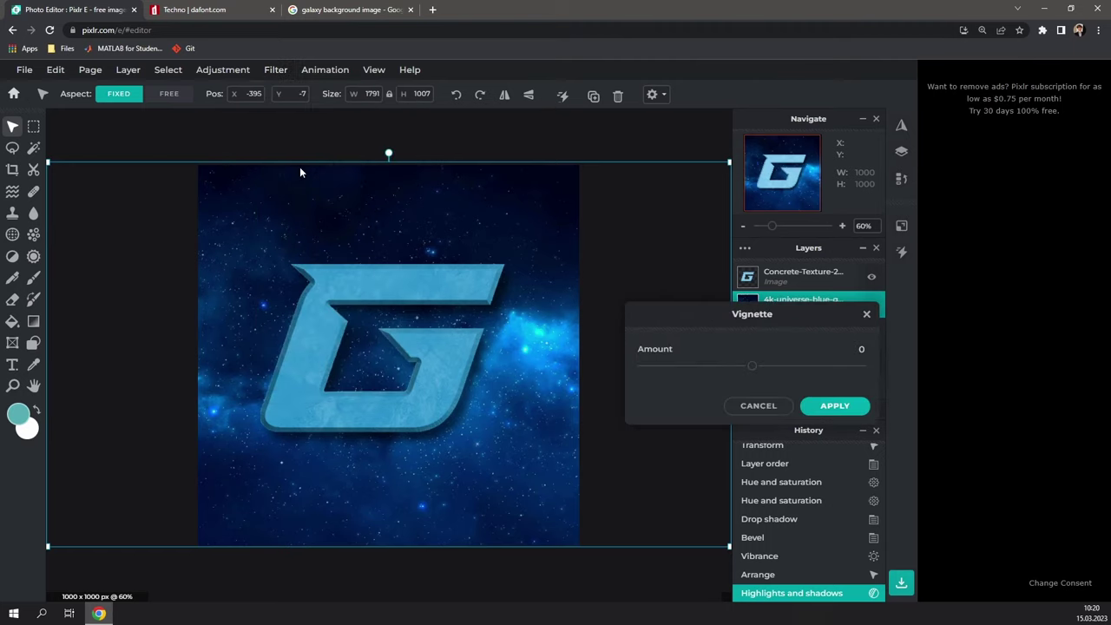
drag(752, 366, 809, 366)
click(836, 408)
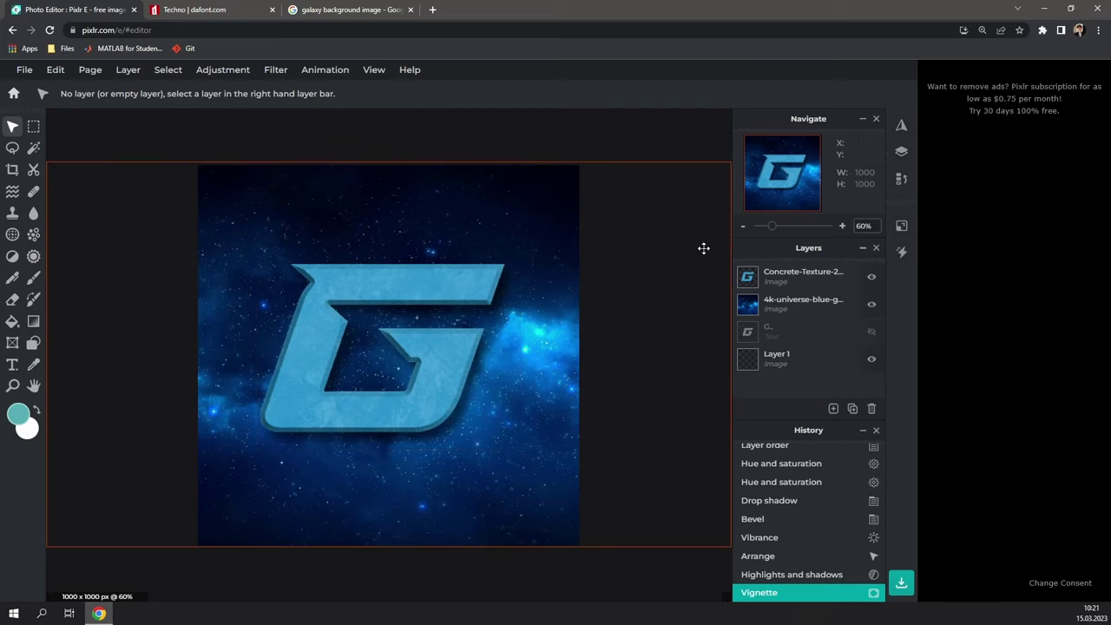
Raise the Concrete-Texture G's contrast to about 80 with Brightness and contrast.
click(798, 276)
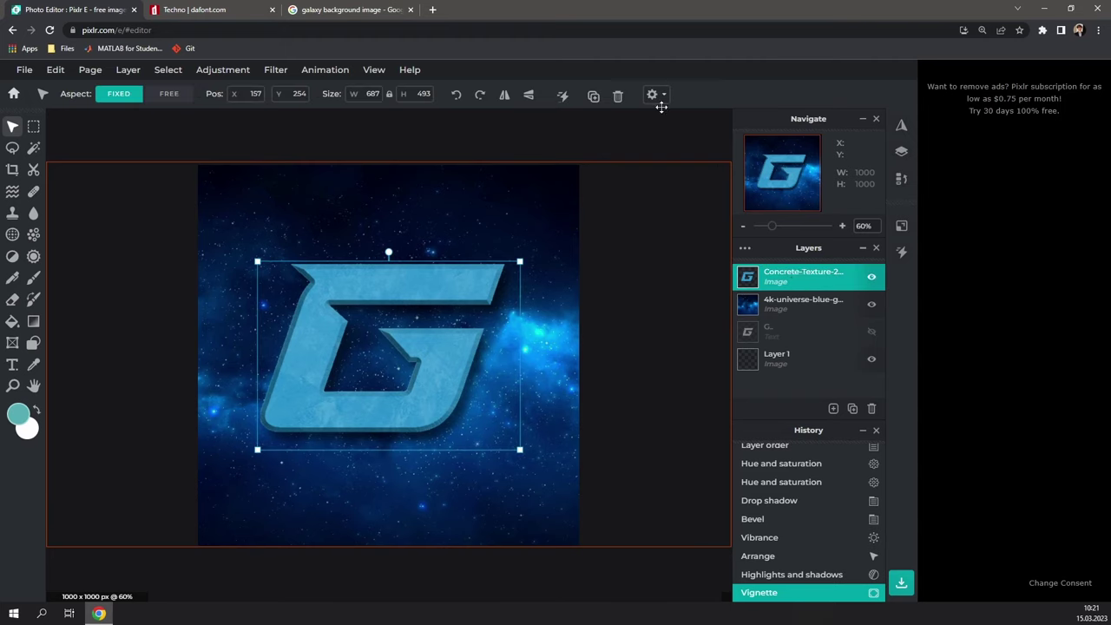
click(243, 75)
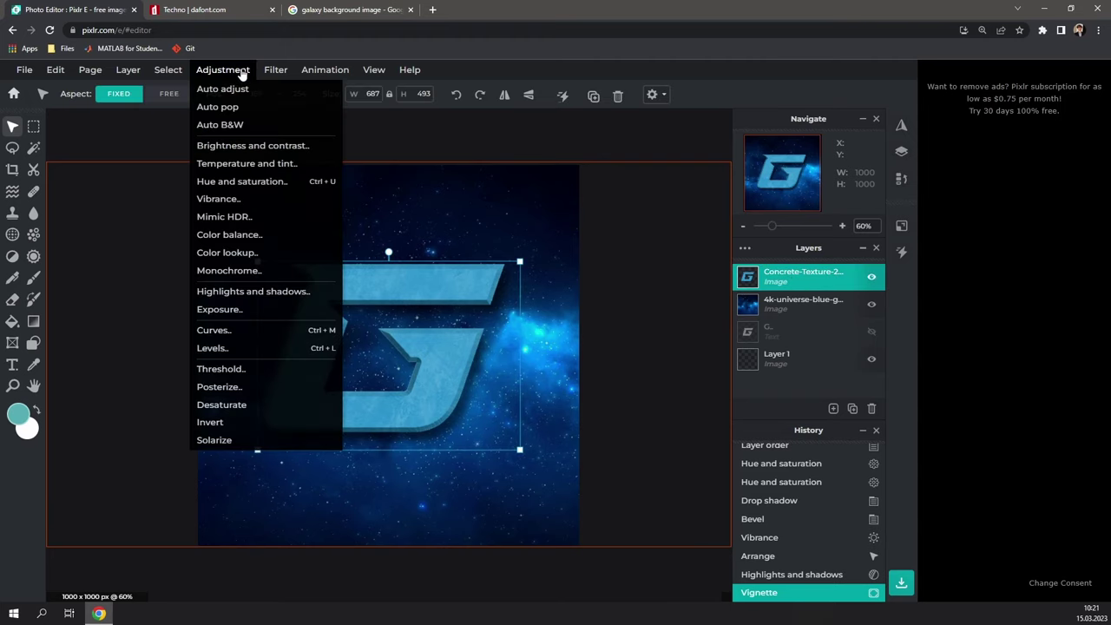
click(251, 144)
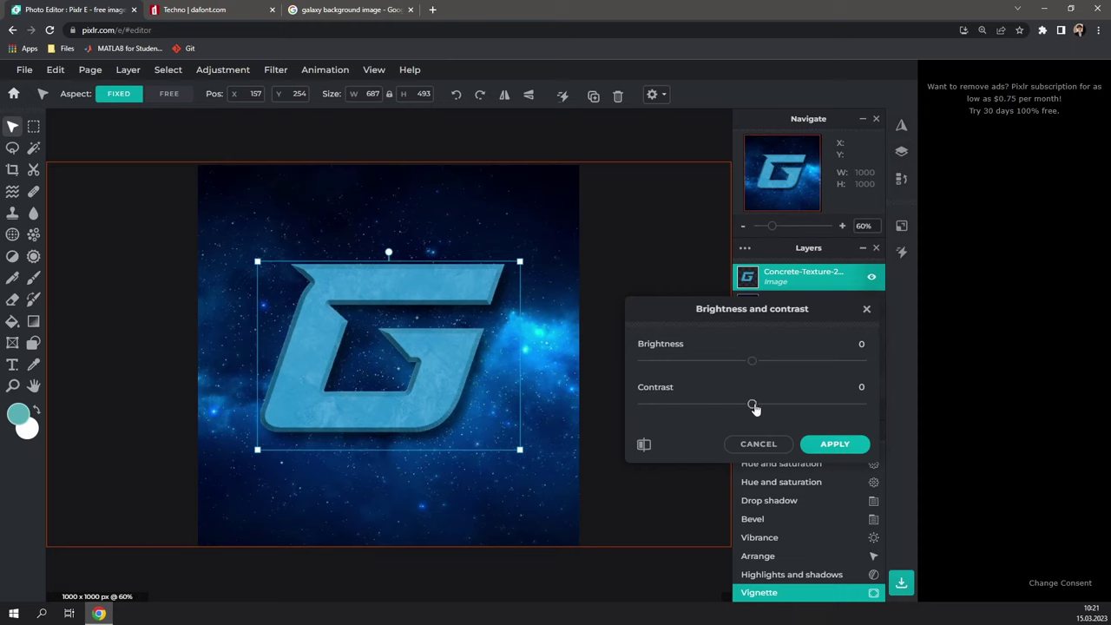
drag(754, 408, 829, 410)
click(835, 444)
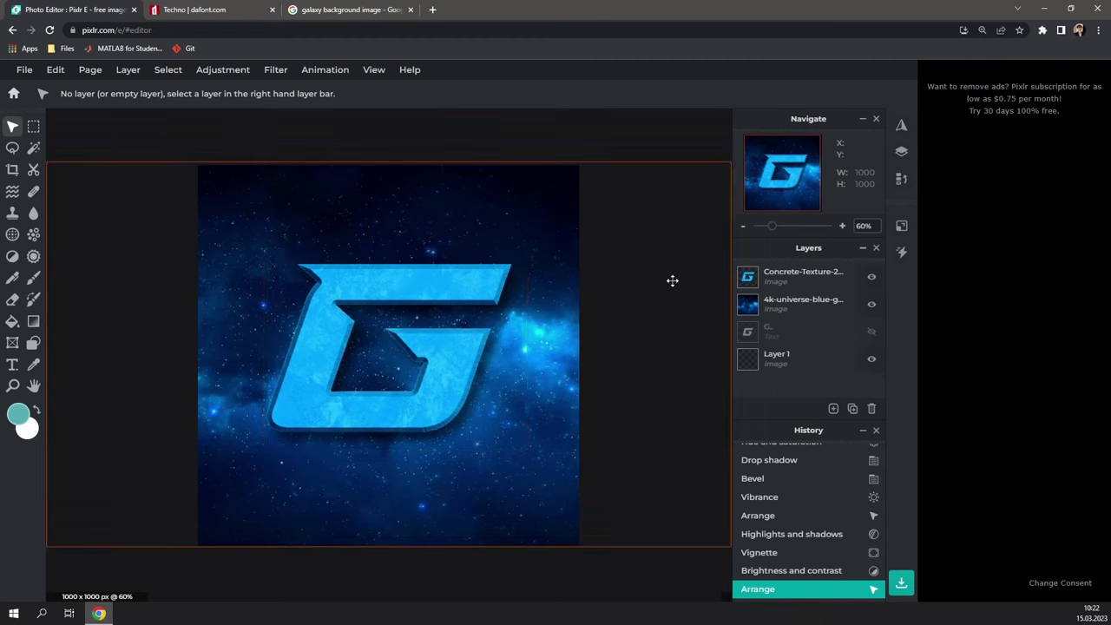
Add an outer glow to the G, using the logo's sampled blue as its colour.
click(792, 276)
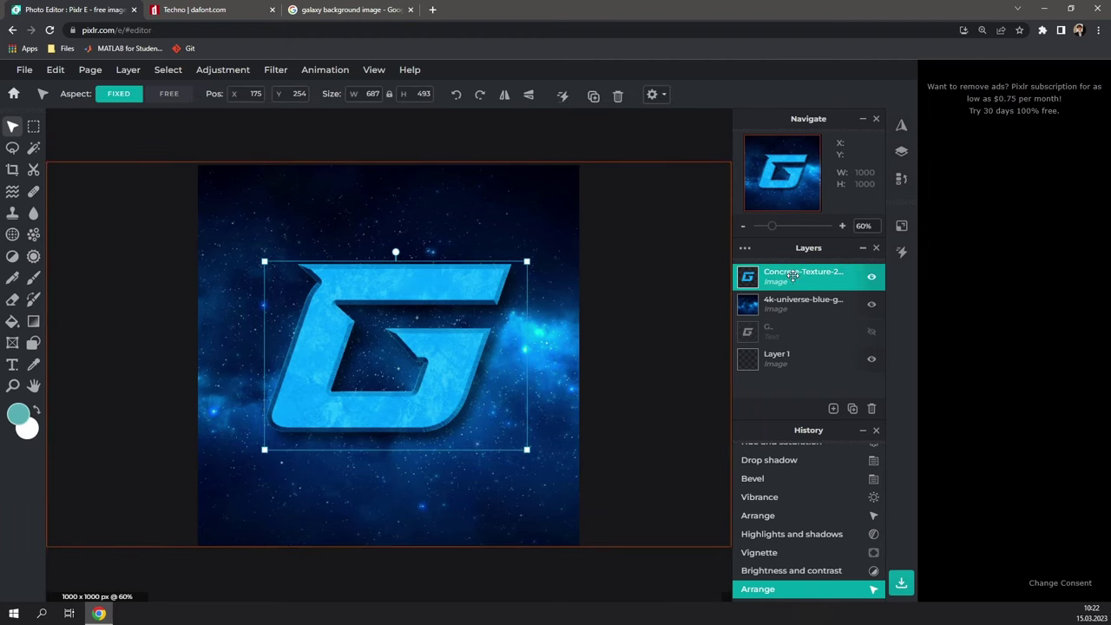
click(277, 71)
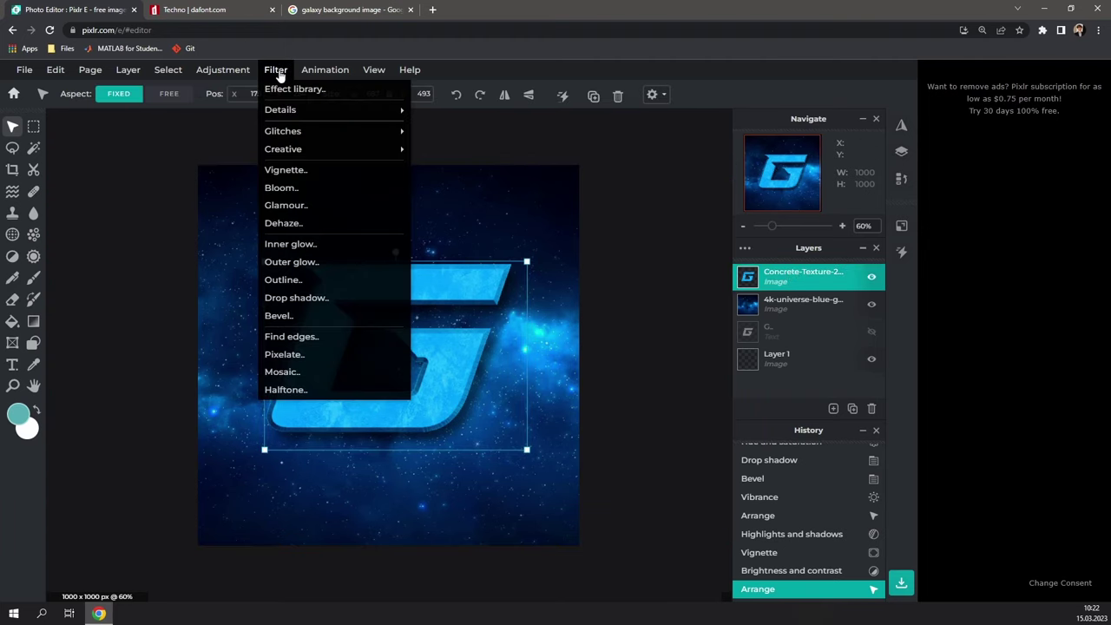
click(316, 262)
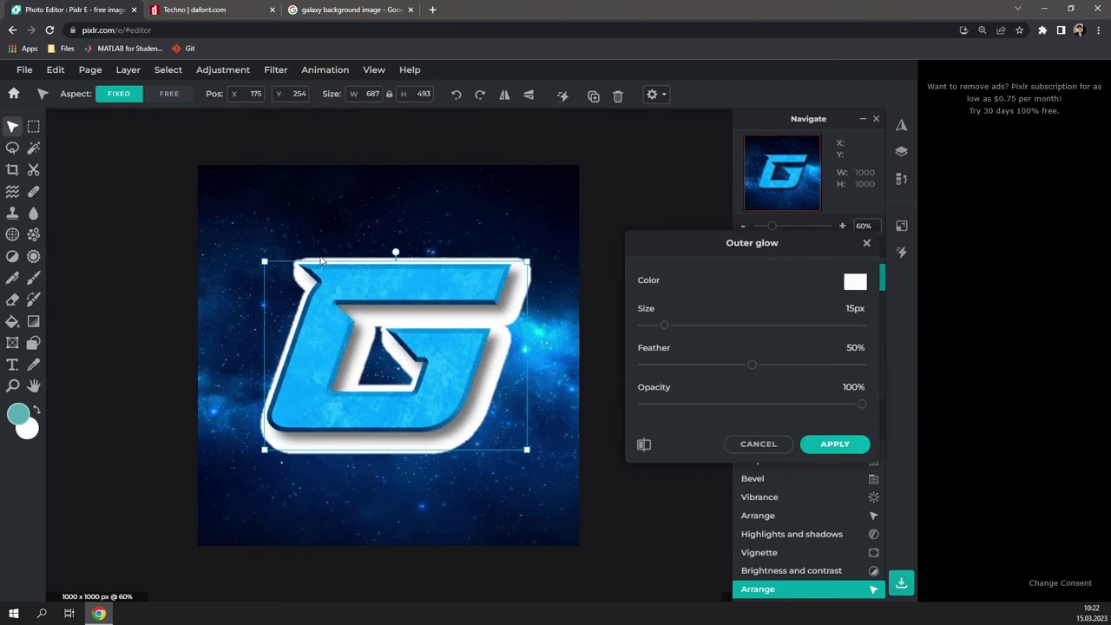
click(856, 282)
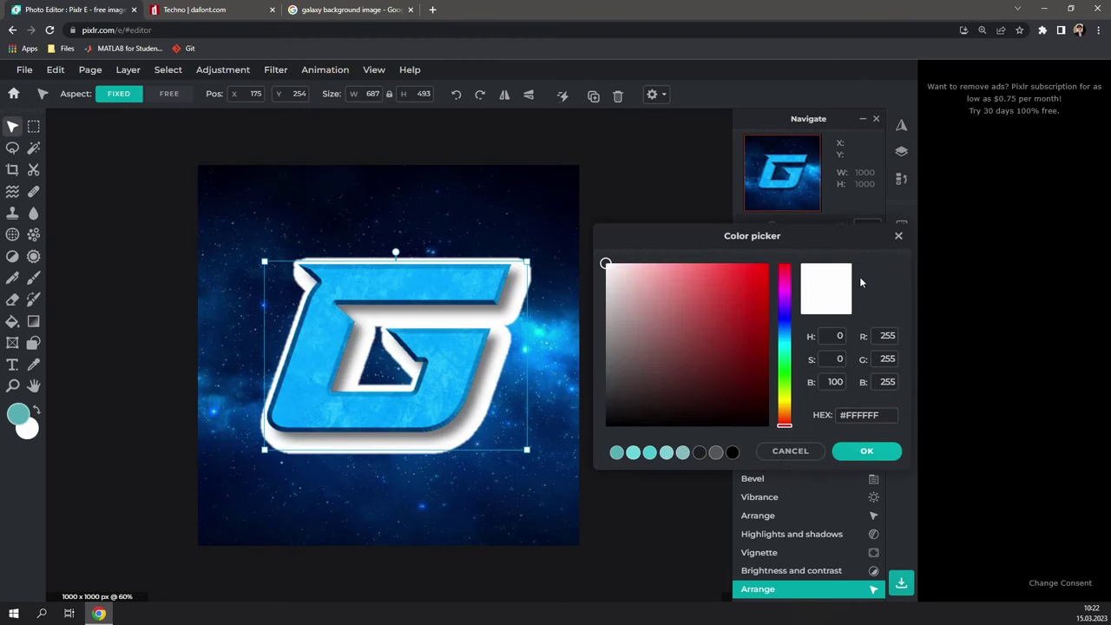
click(502, 278)
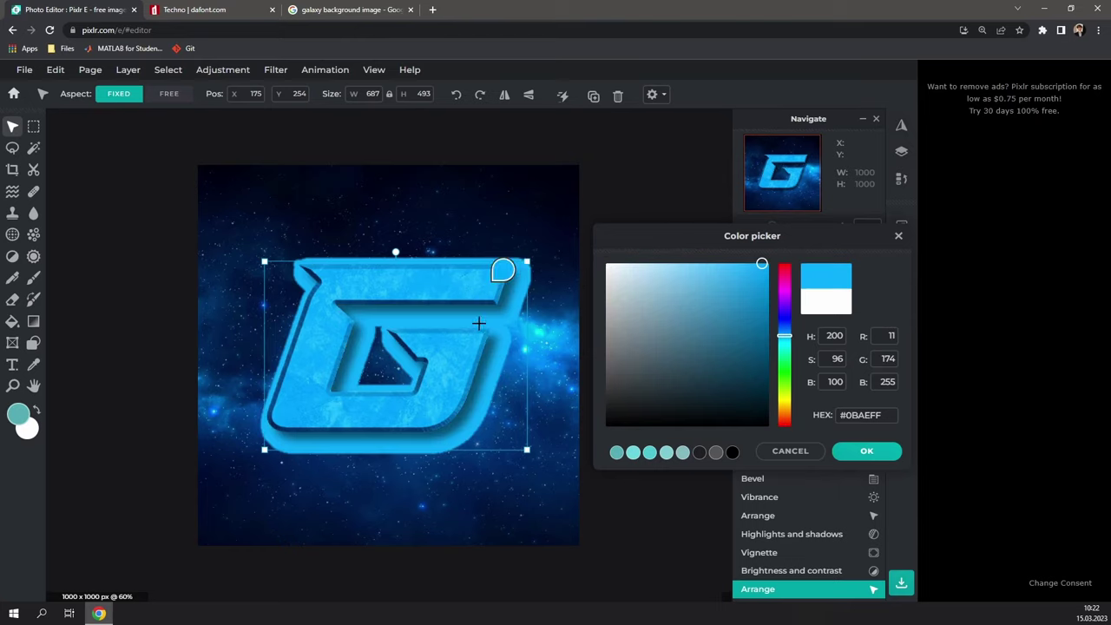
click(864, 451)
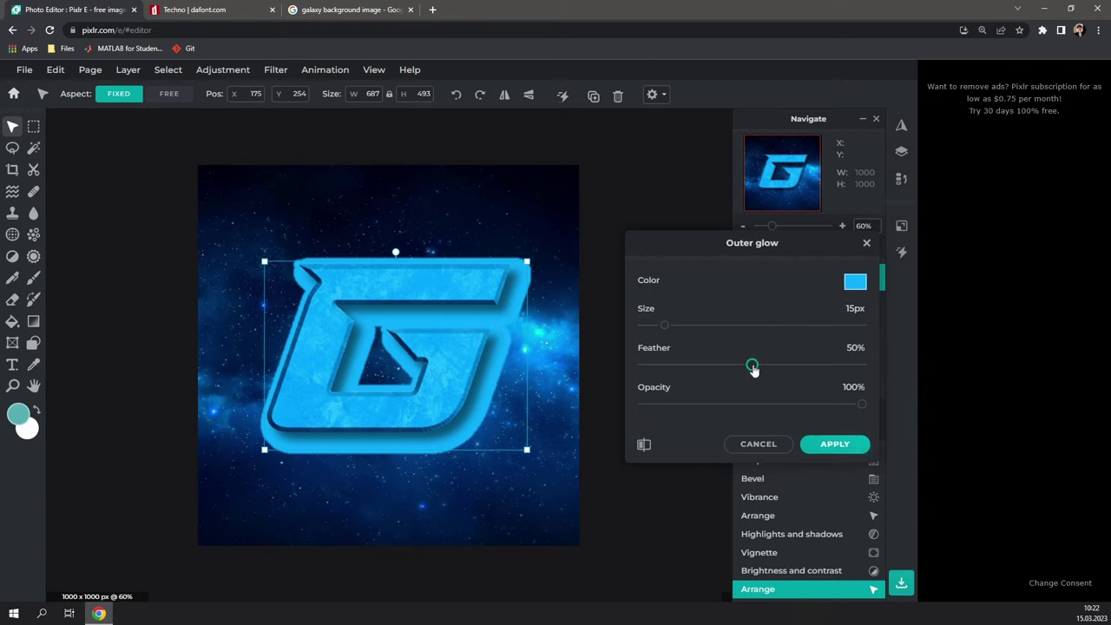
Set the glow to 150px size, 100% feather and about 30% opacity, then apply.
drag(752, 365, 871, 368)
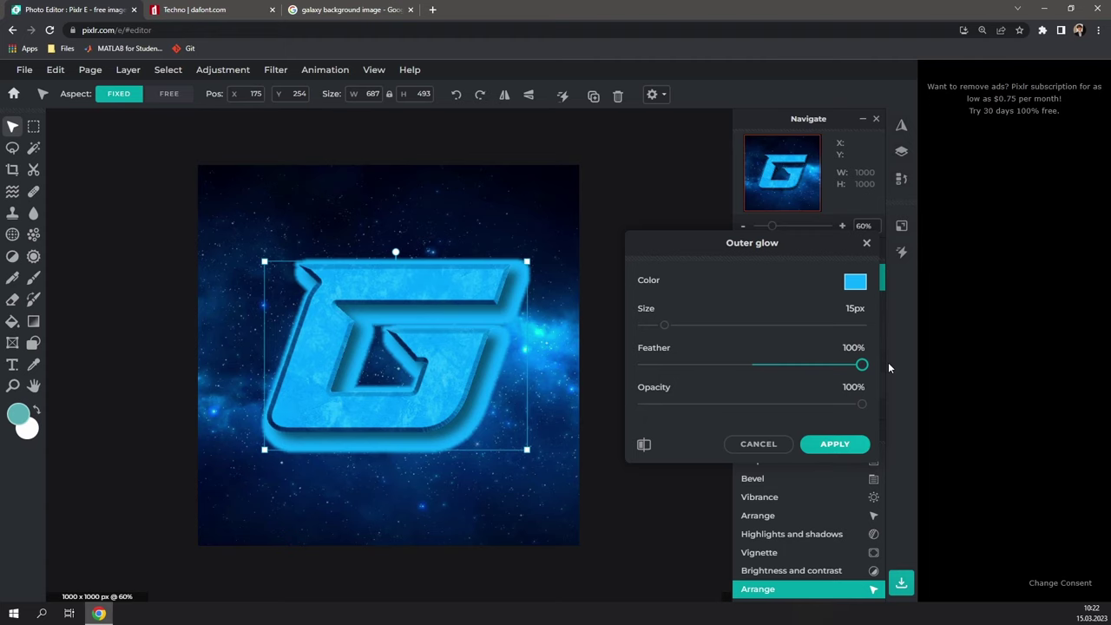
drag(837, 404, 701, 404)
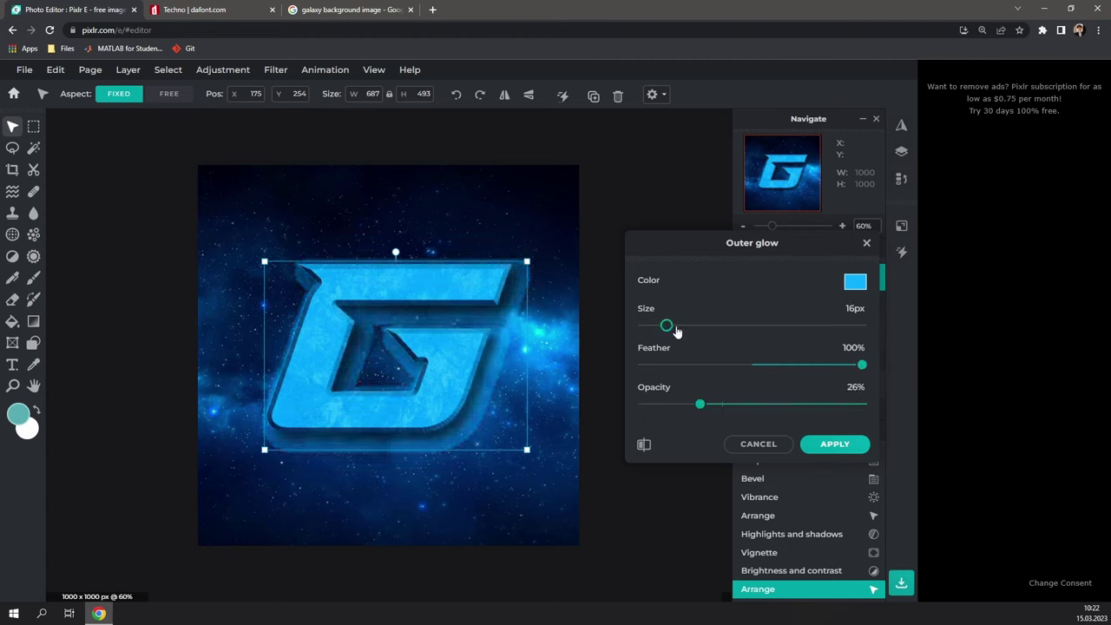
drag(665, 326, 878, 328)
mouse_move(701, 405)
mouse_down()
mouse_move(676, 410)
mouse_move(695, 415)
mouse_up()
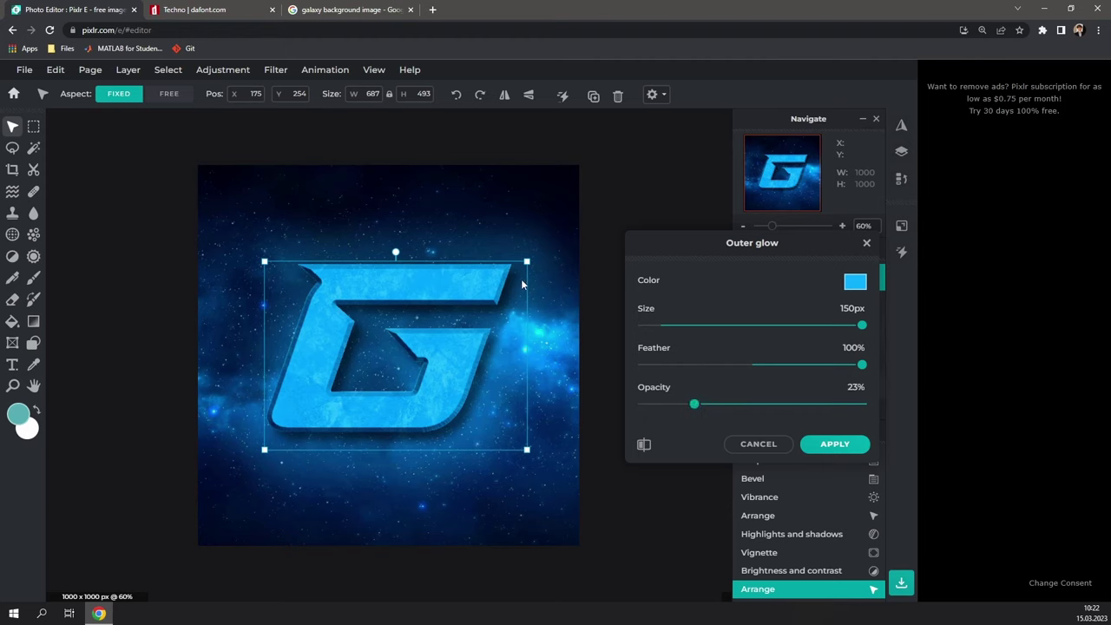
mouse_move(710, 405)
mouse_down()
mouse_move(721, 405)
mouse_move(708, 406)
mouse_up()
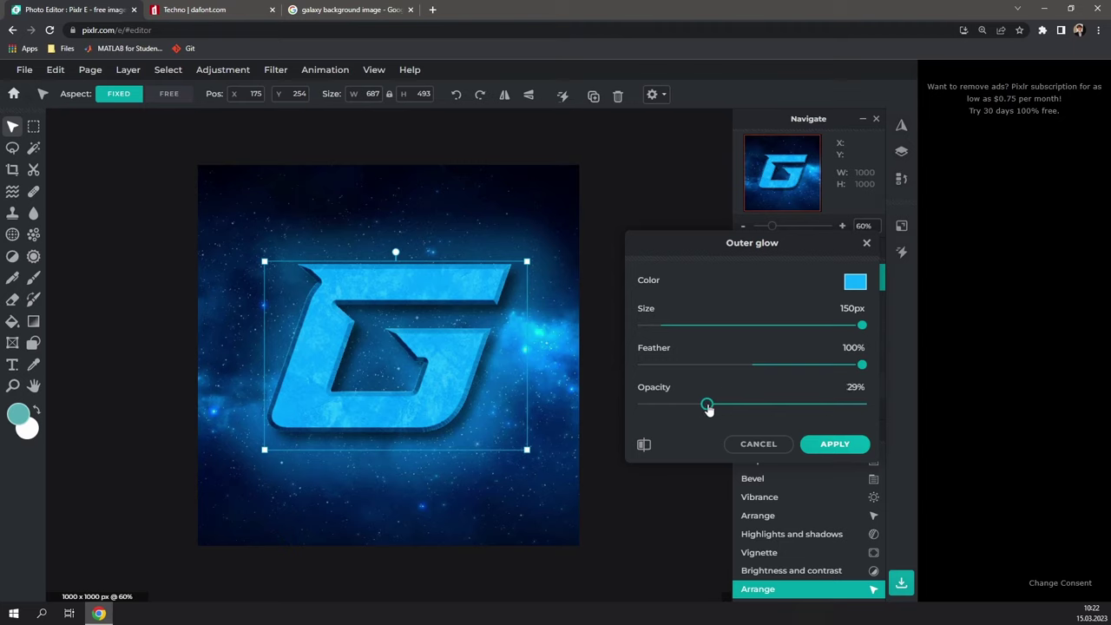
click(835, 444)
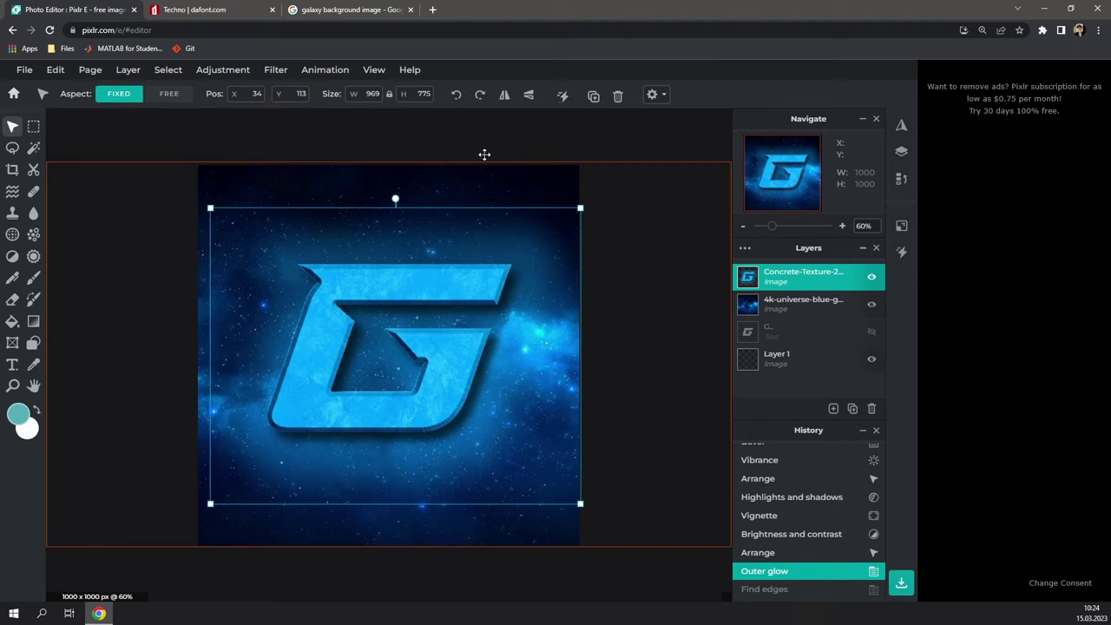
Apply a Glamour filter at amount 74 to the G's concrete texture layer.
click(277, 71)
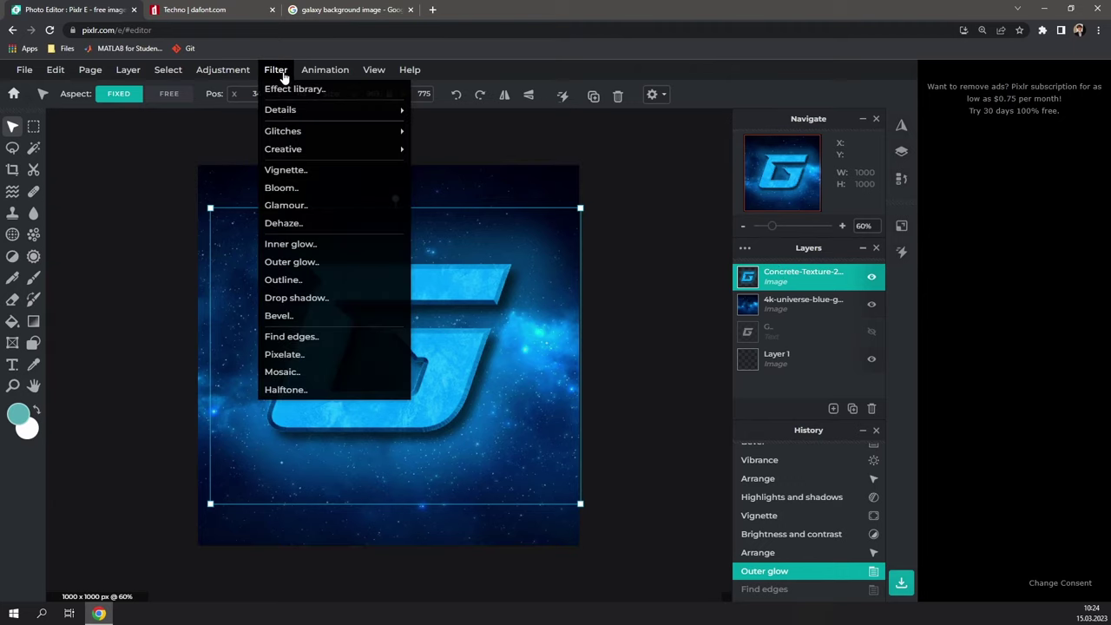
click(323, 206)
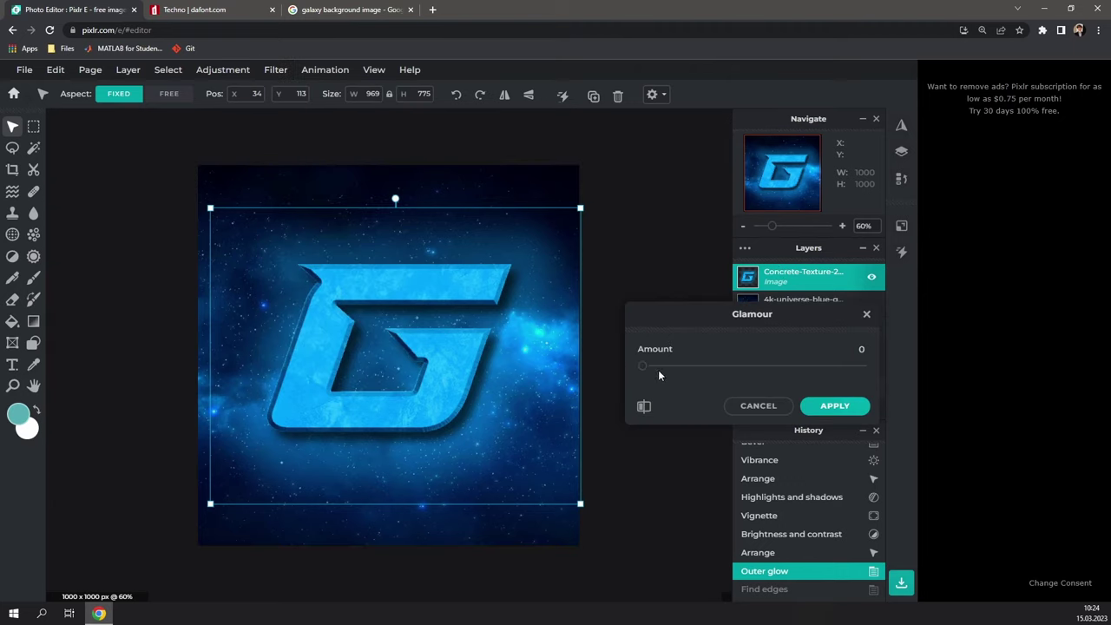
drag(646, 371, 804, 379)
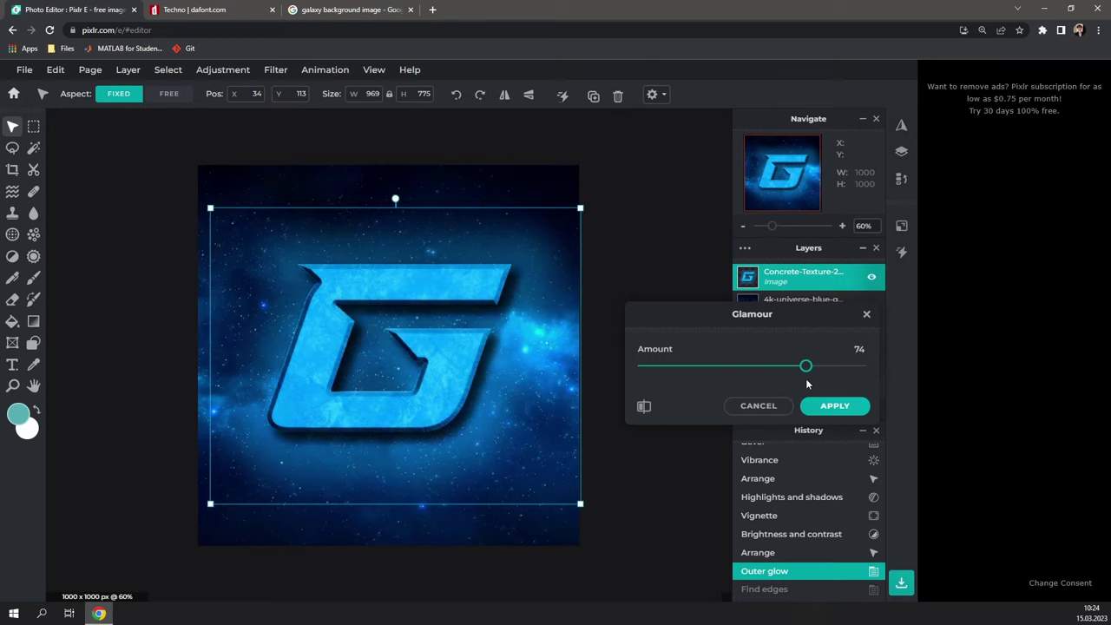
click(835, 406)
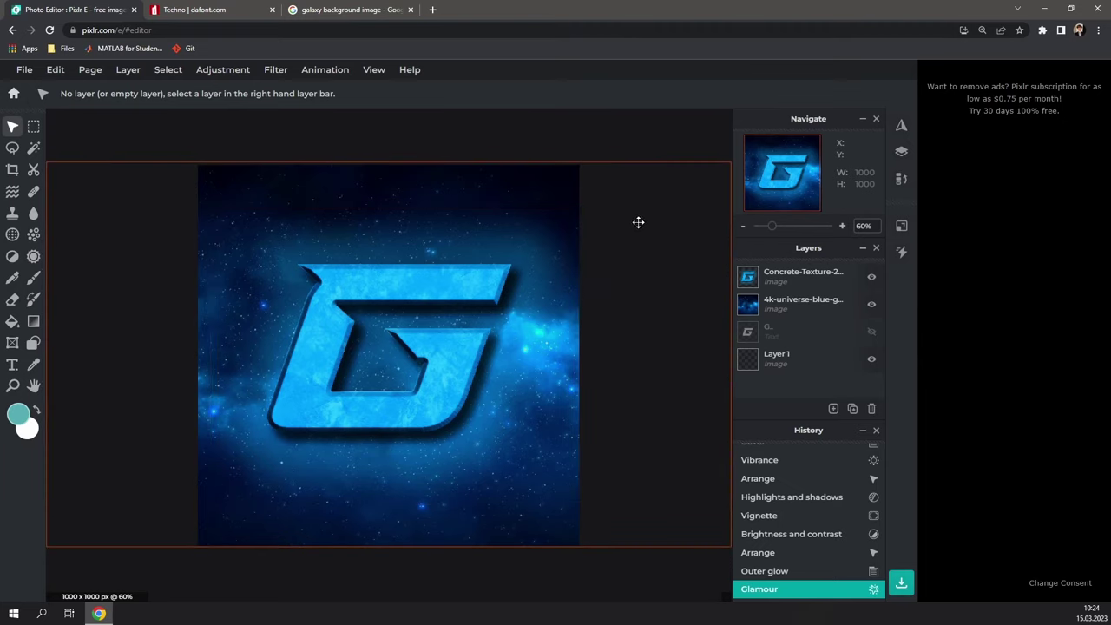
click(539, 339)
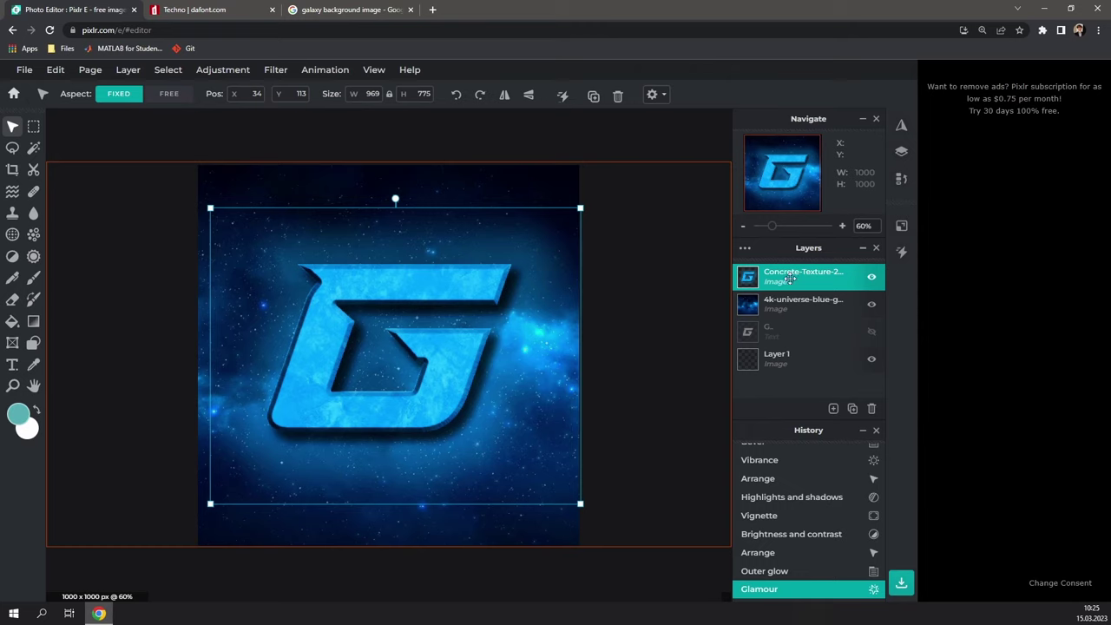
click(278, 70)
mouse_move(304, 132)
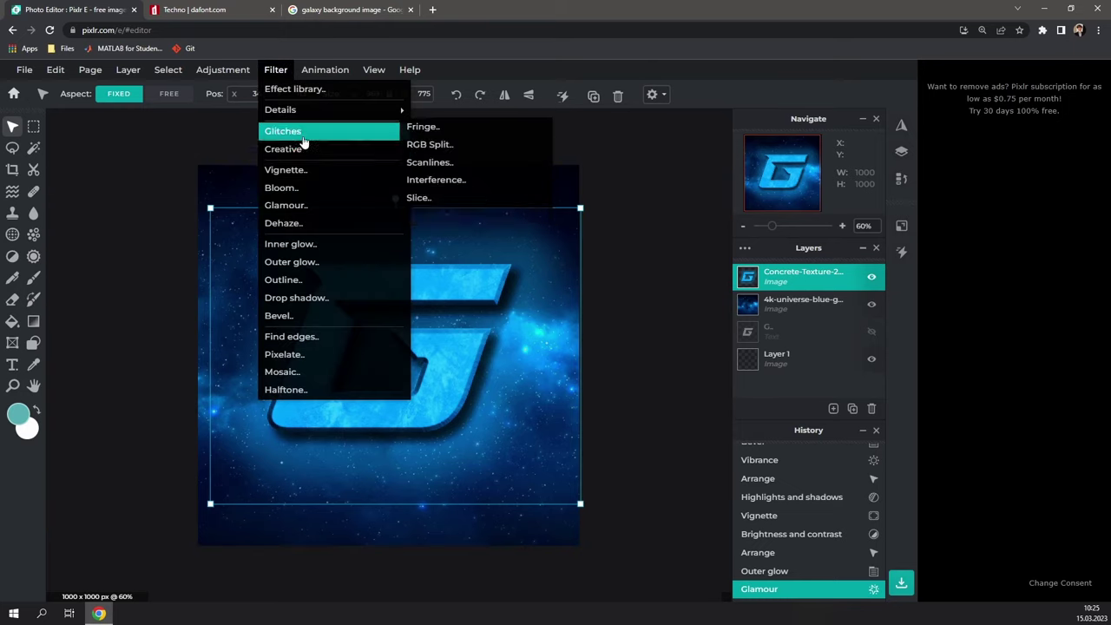
click(495, 181)
mouse_move(700, 351)
mouse_down()
mouse_move(787, 350)
mouse_move(695, 351)
mouse_up()
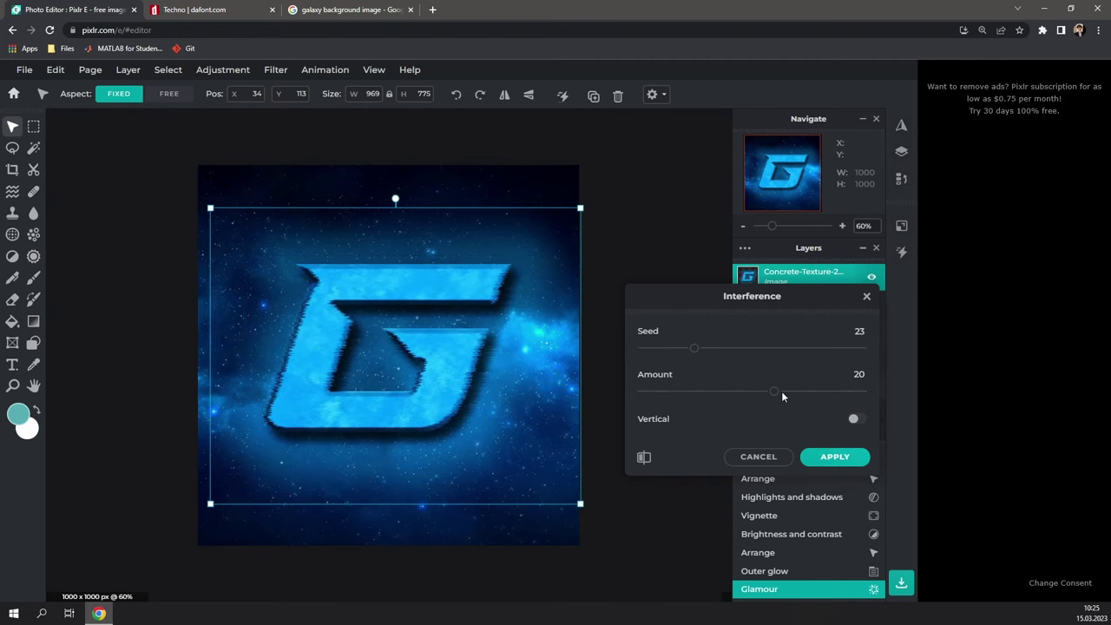
drag(776, 395, 841, 392)
click(786, 300)
click(276, 69)
mouse_move(305, 131)
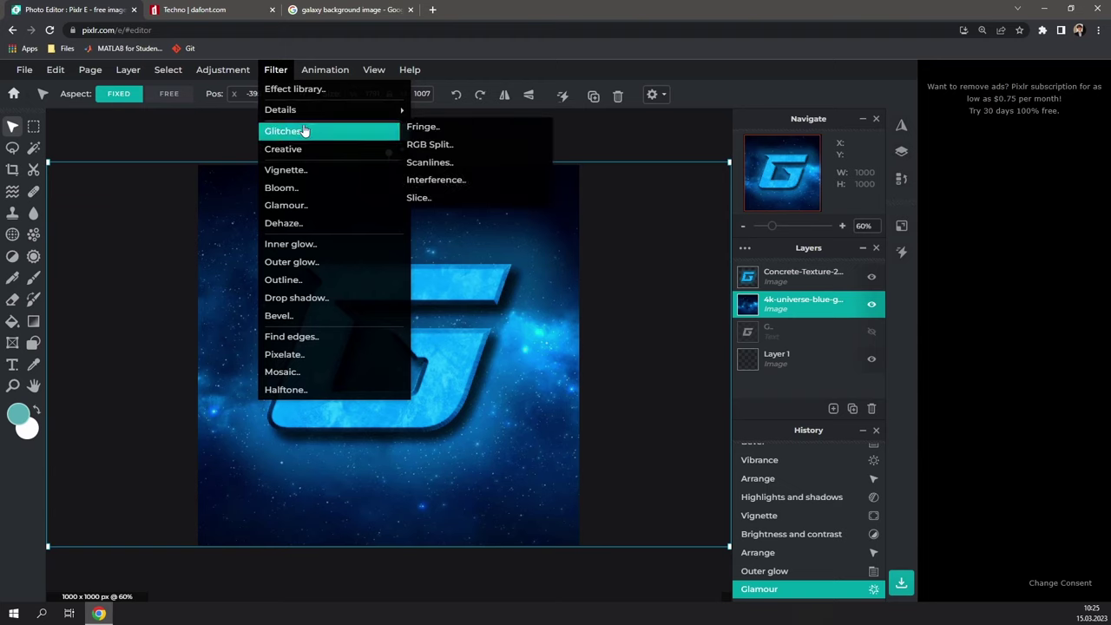
click(436, 179)
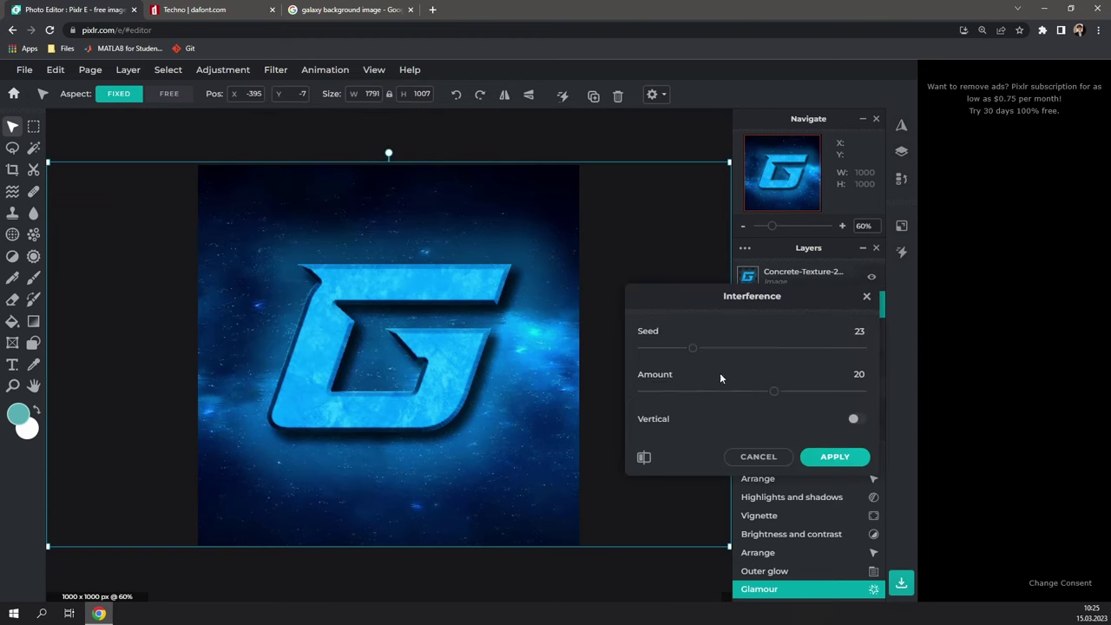
drag(766, 397, 805, 397)
click(637, 192)
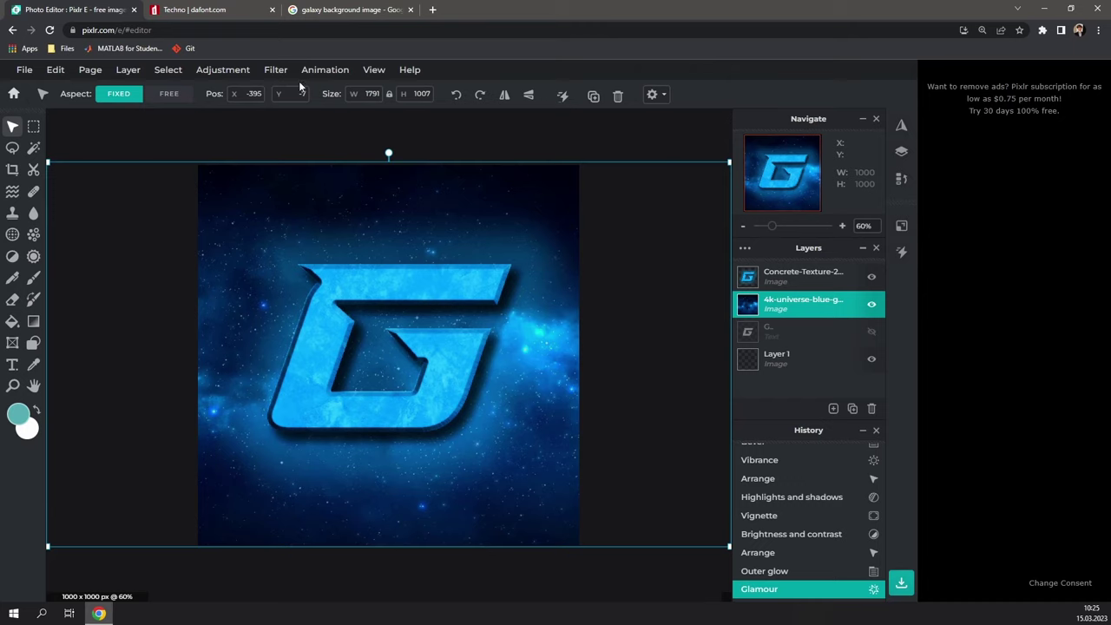
Preview a Gaussian blur on the galaxy background, lowering it from strong to a light amount.
click(276, 71)
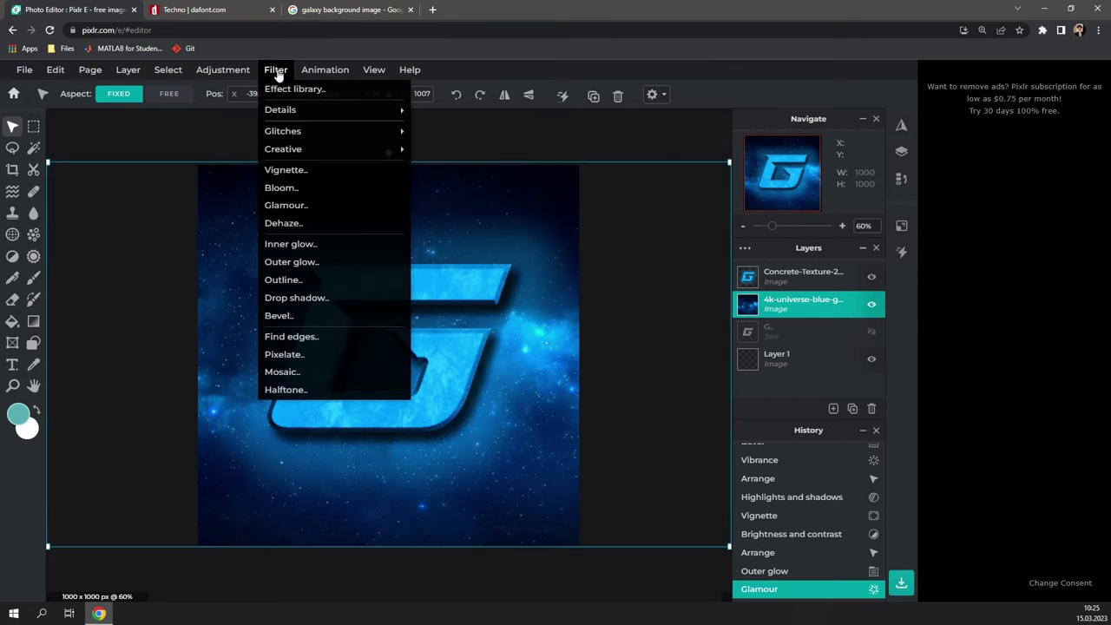
mouse_move(318, 120)
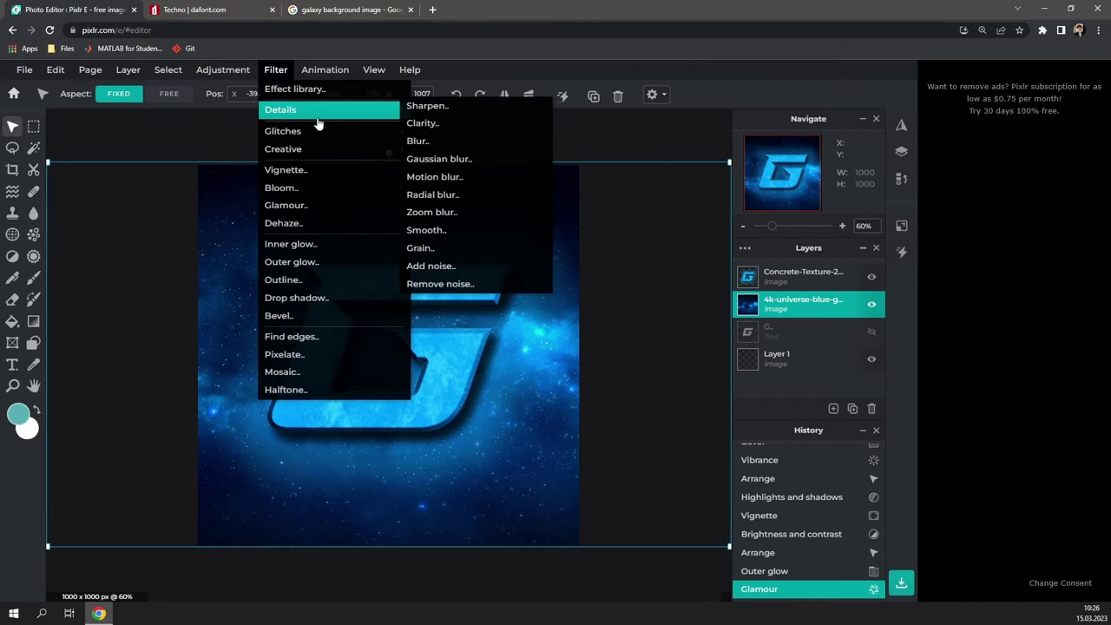
click(492, 162)
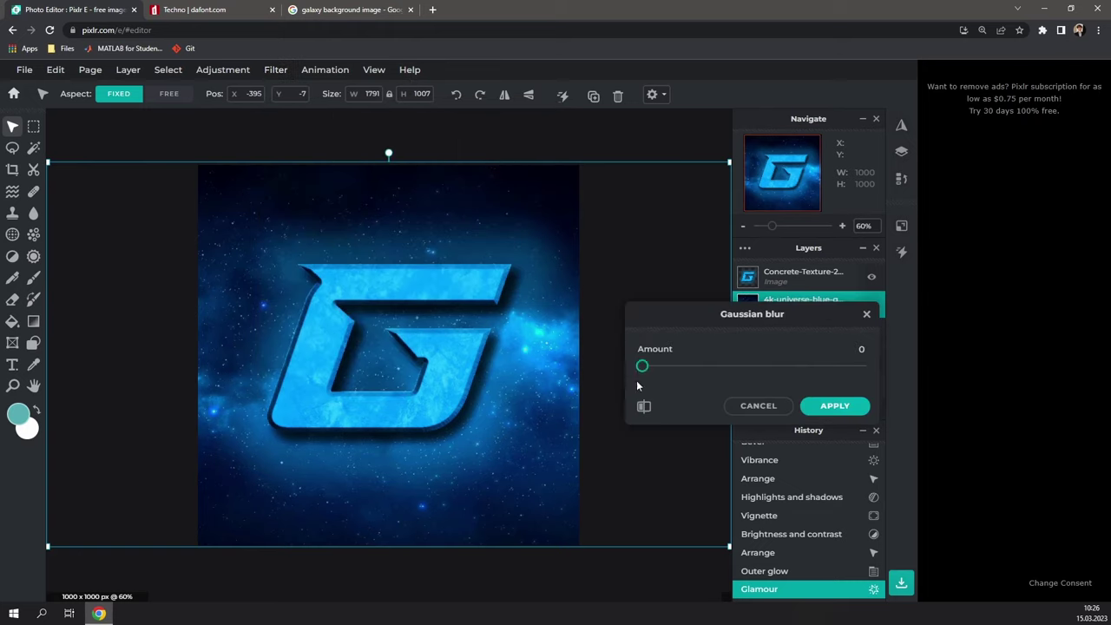
drag(639, 382, 760, 380)
drag(756, 370, 671, 374)
Cancel the blur and preview the Scanlines glitch on the background, tuning its size and amount.
key(Escape)
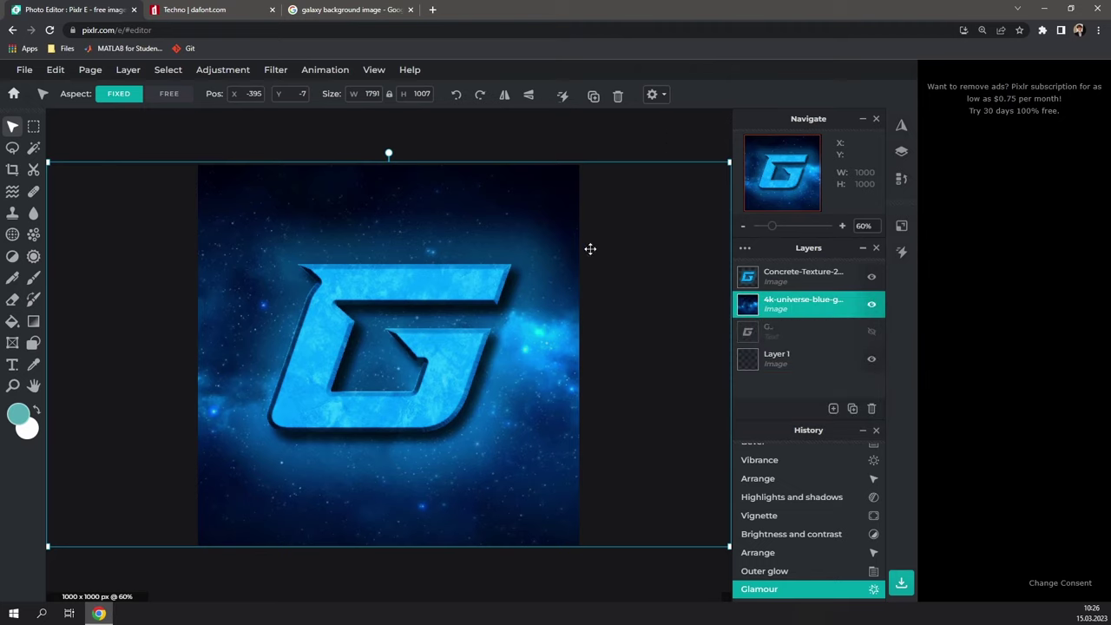
click(276, 71)
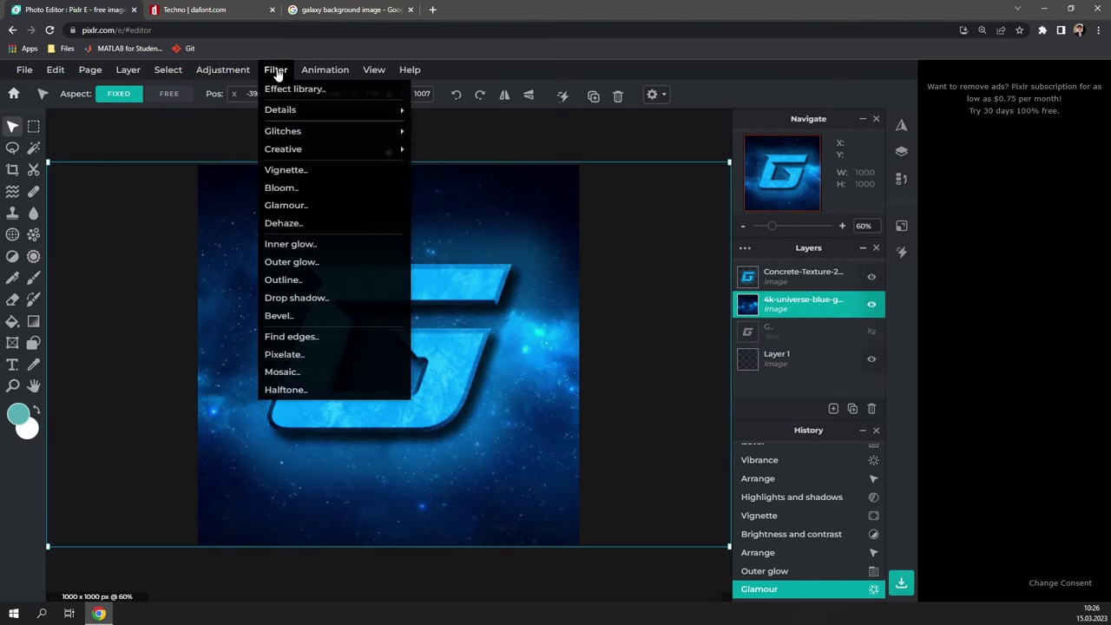
mouse_move(296, 132)
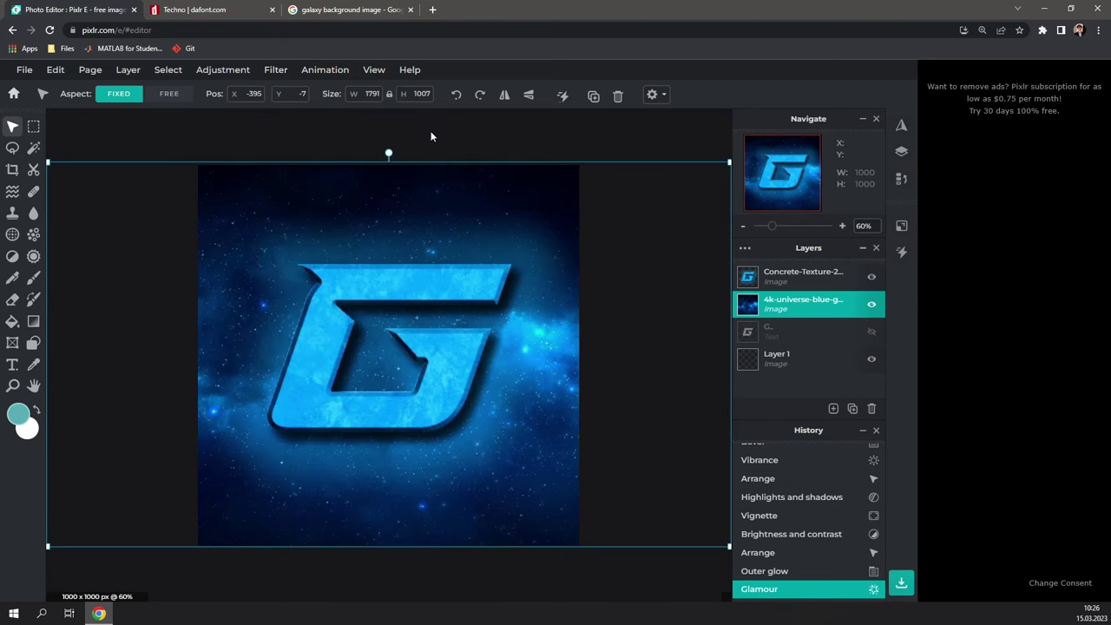
click(443, 164)
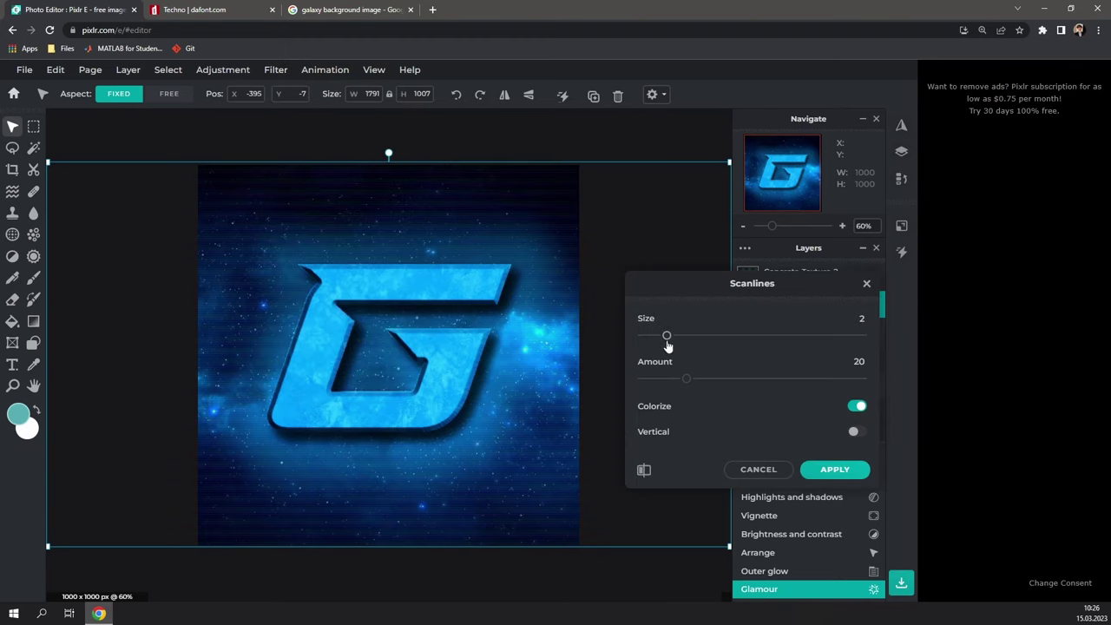
drag(666, 335, 699, 335)
drag(700, 335, 676, 336)
mouse_move(710, 380)
mouse_down()
mouse_move(667, 380)
mouse_move(701, 379)
mouse_up()
Discard the scanlines and preview a Fringe glitch at amount 100 on the galaxy background.
click(759, 469)
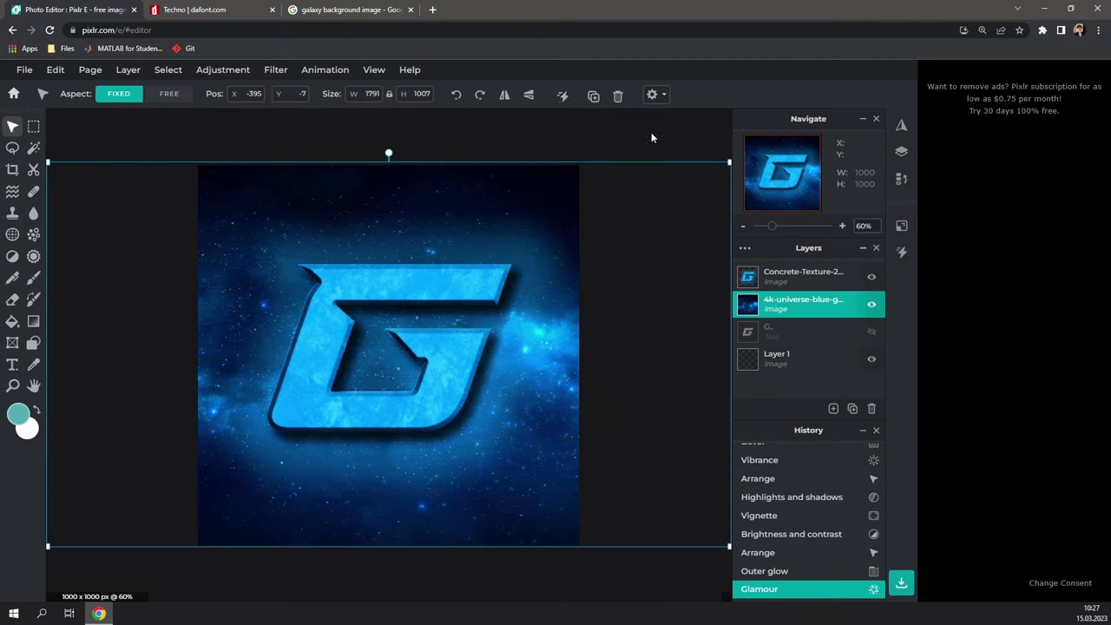
click(276, 70)
mouse_move(314, 150)
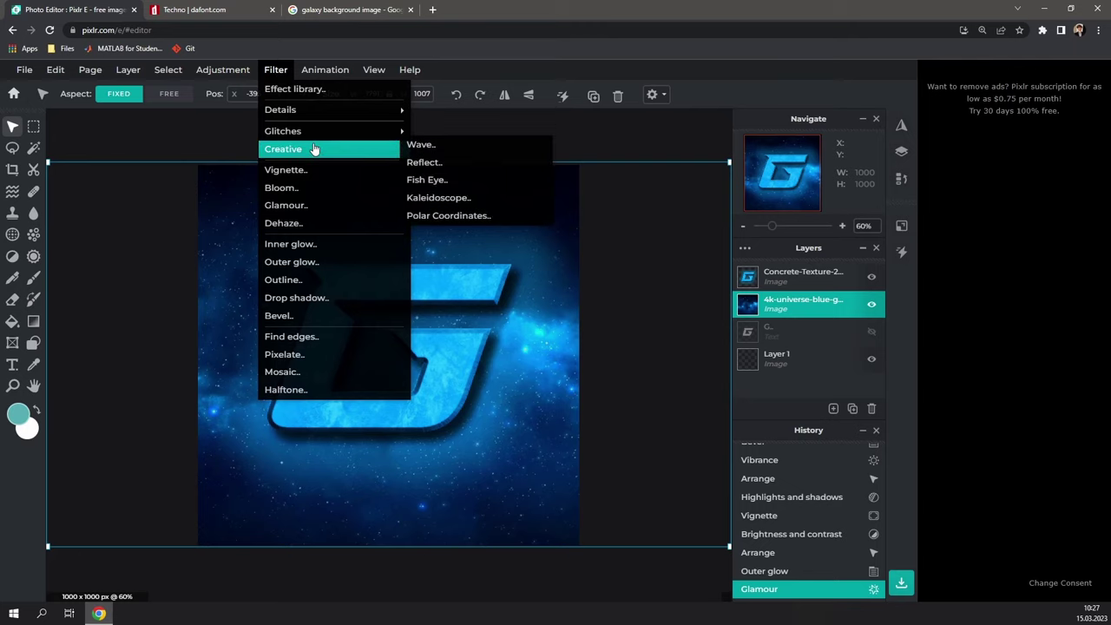
mouse_move(295, 132)
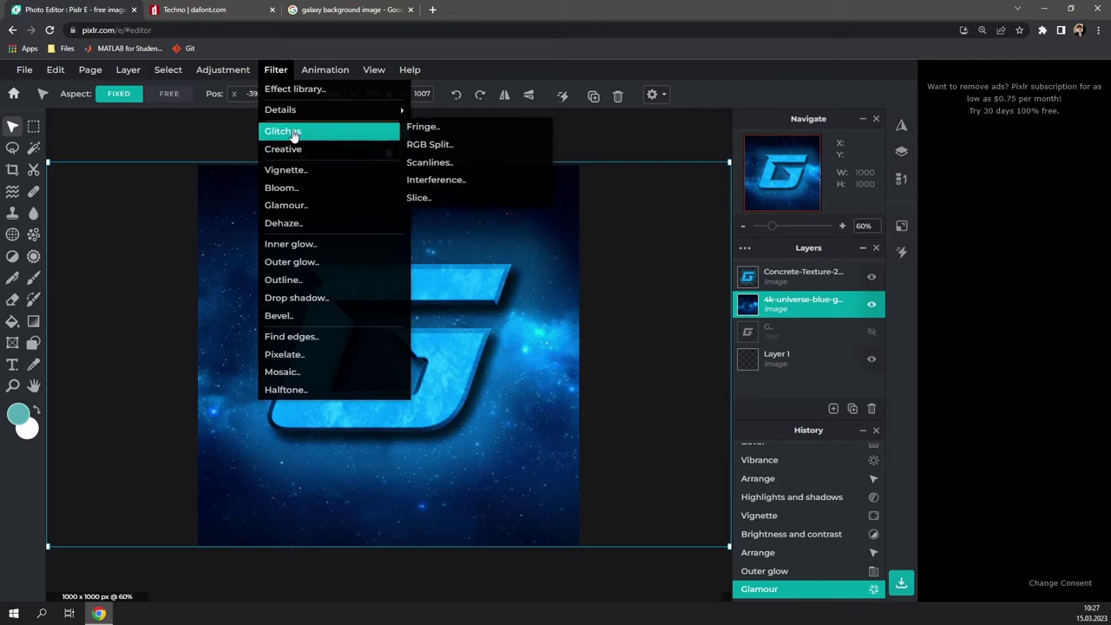
click(498, 129)
drag(752, 382, 869, 398)
Close the Fringe preview and quick-export the whole page as PNG, proposing My Logo.png.
click(629, 125)
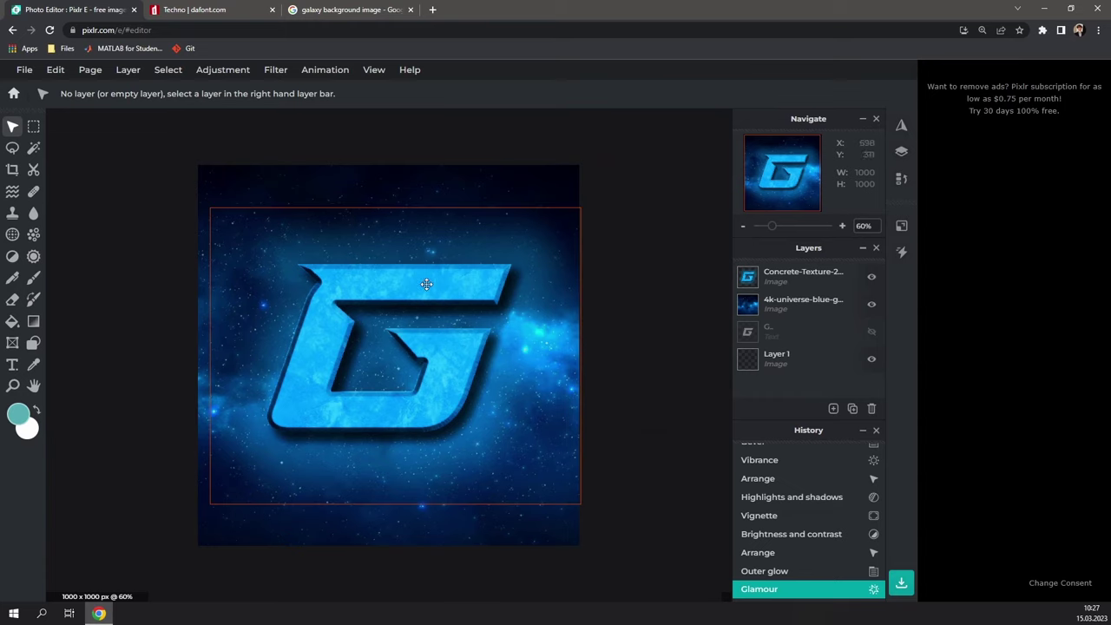
click(26, 71)
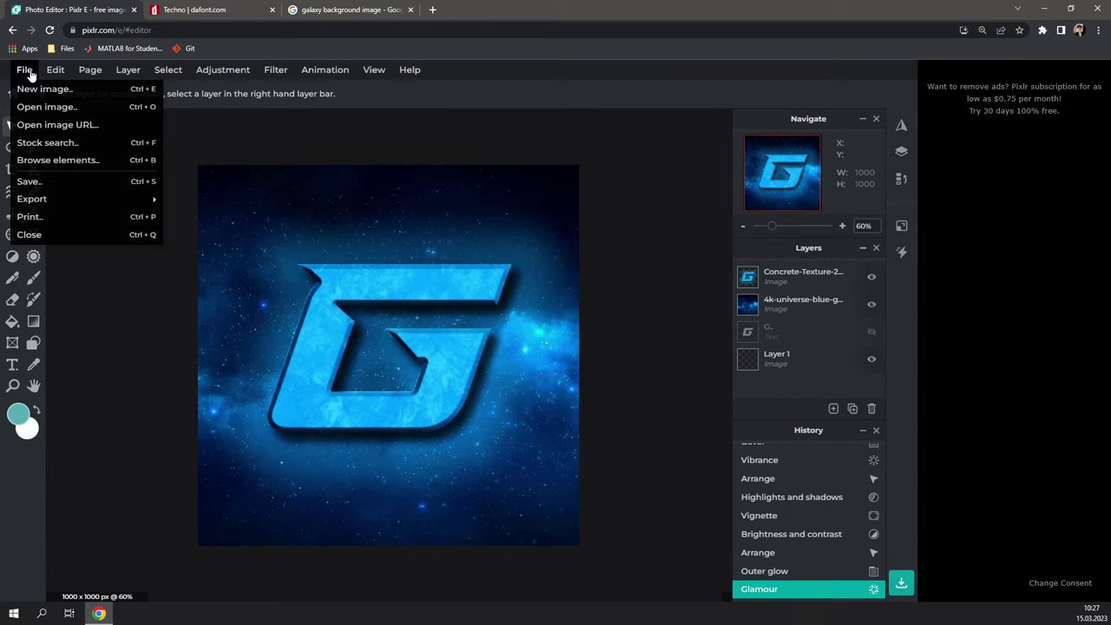
mouse_move(57, 200)
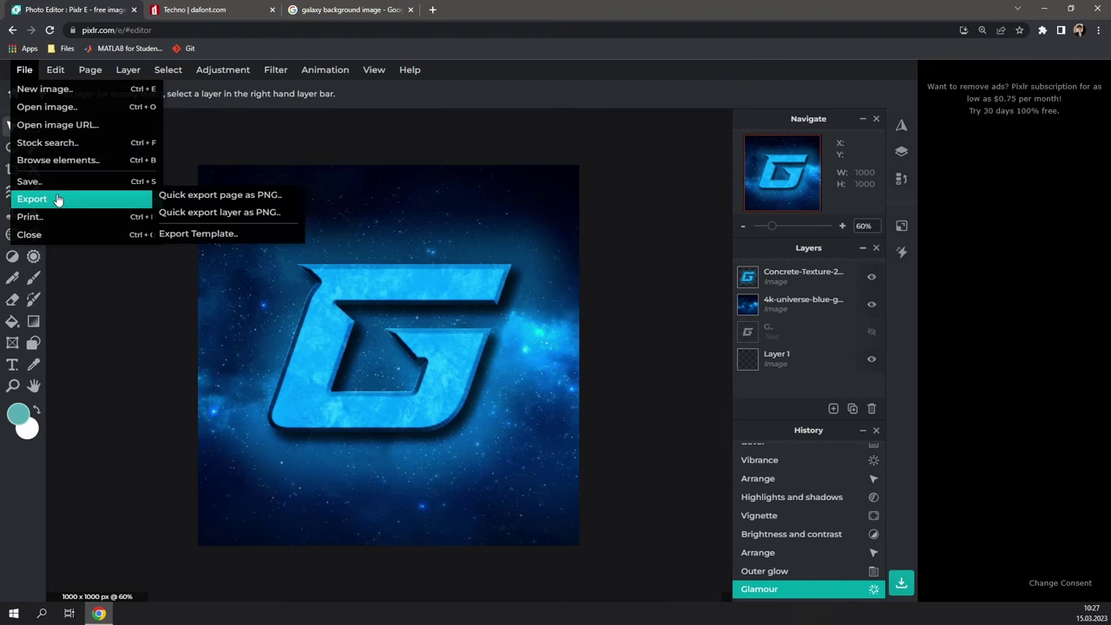
click(272, 197)
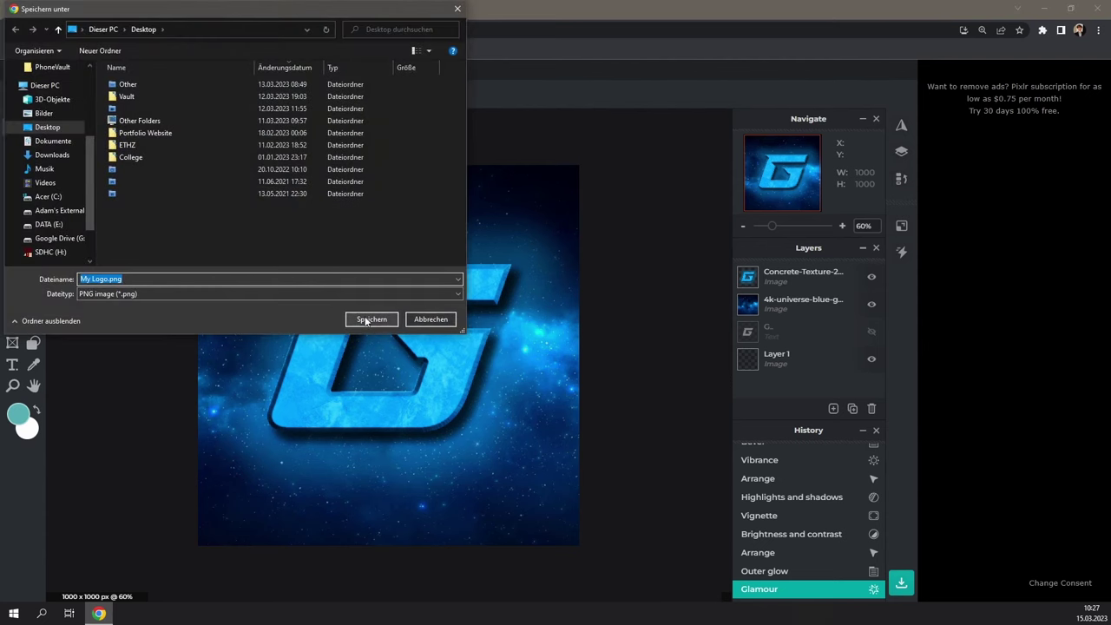
Save the exported logo as My Logo.png in the Desktop folder.
click(371, 319)
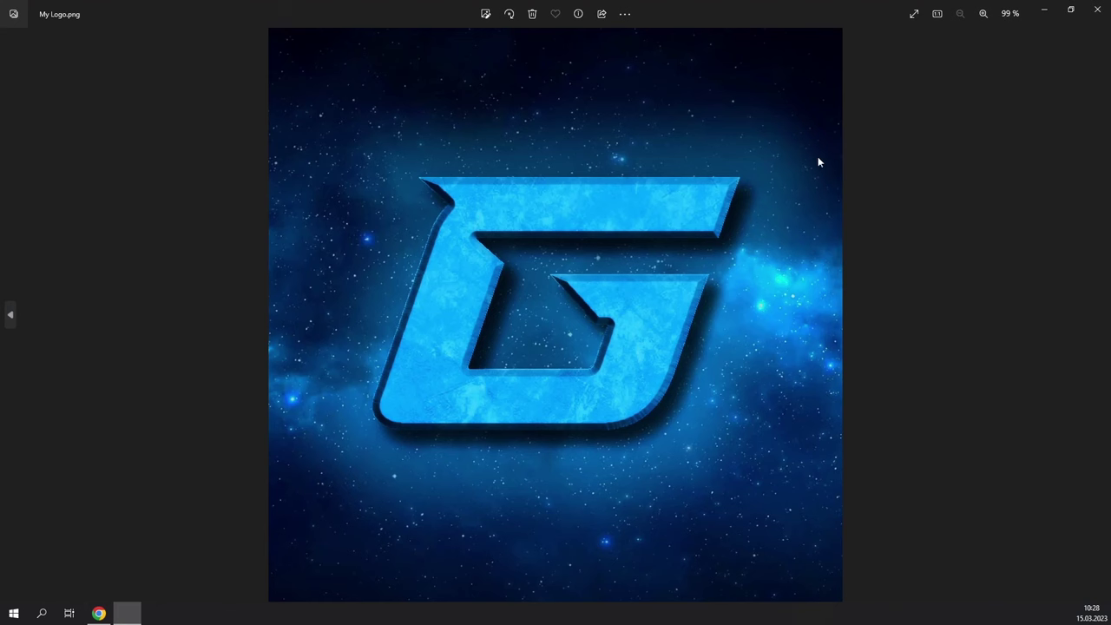